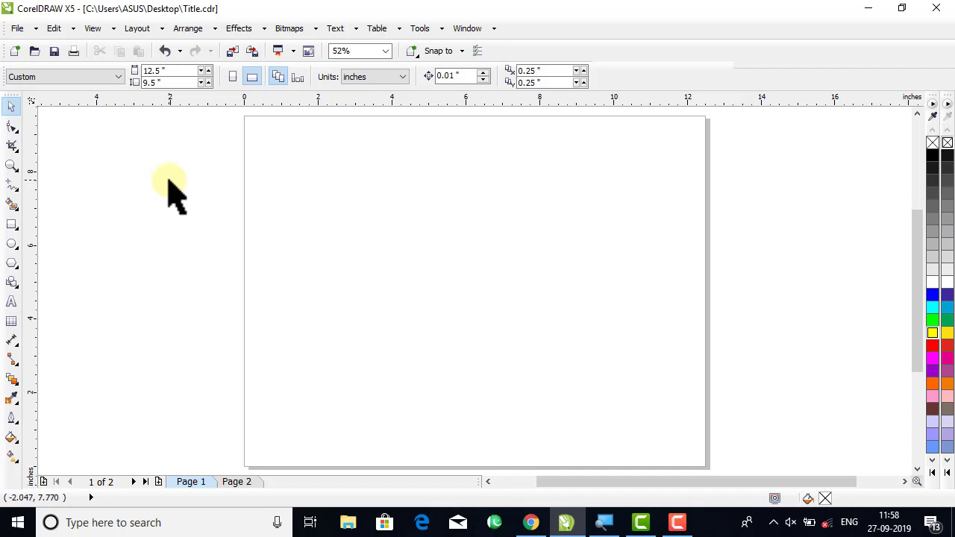
Create a 12.5 by 9.5 inch rectangle covering the whole page and leave it deselected.
{"action": "double_click", "coordinate": [11, 226]}
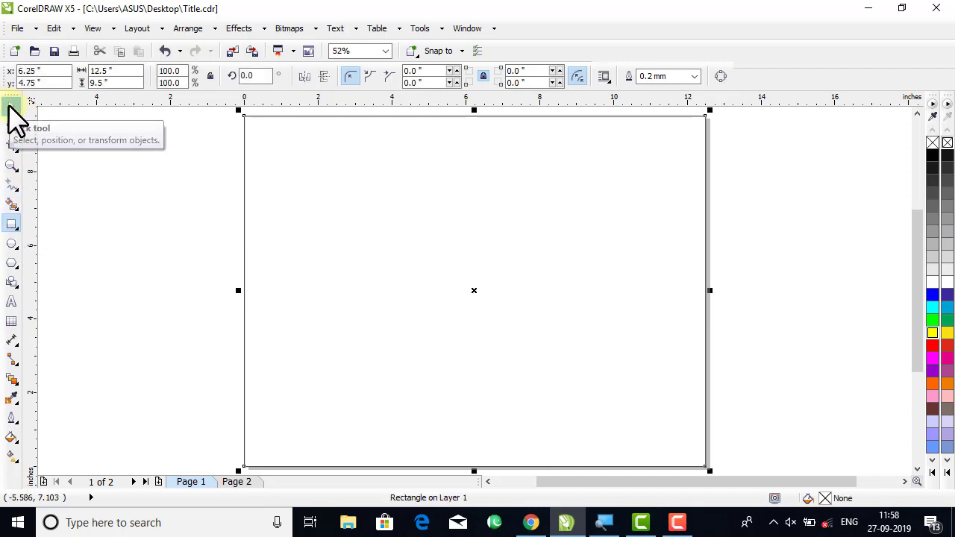
{"action": "left_click", "coordinate": [11, 108]}
{"action": "left_click", "coordinate": [179, 169]}
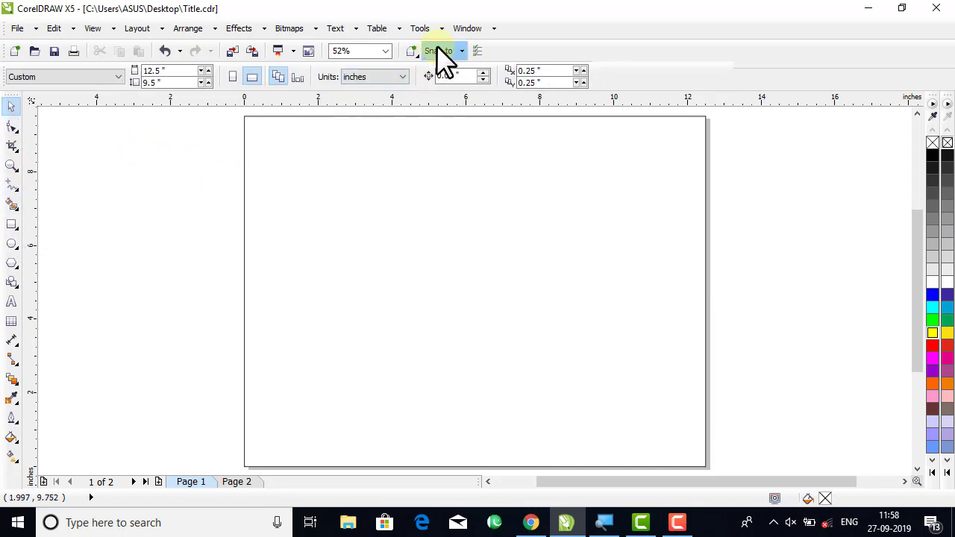
Enable snapping to guidelines and to objects.
{"action": "left_click", "coordinate": [438, 49]}
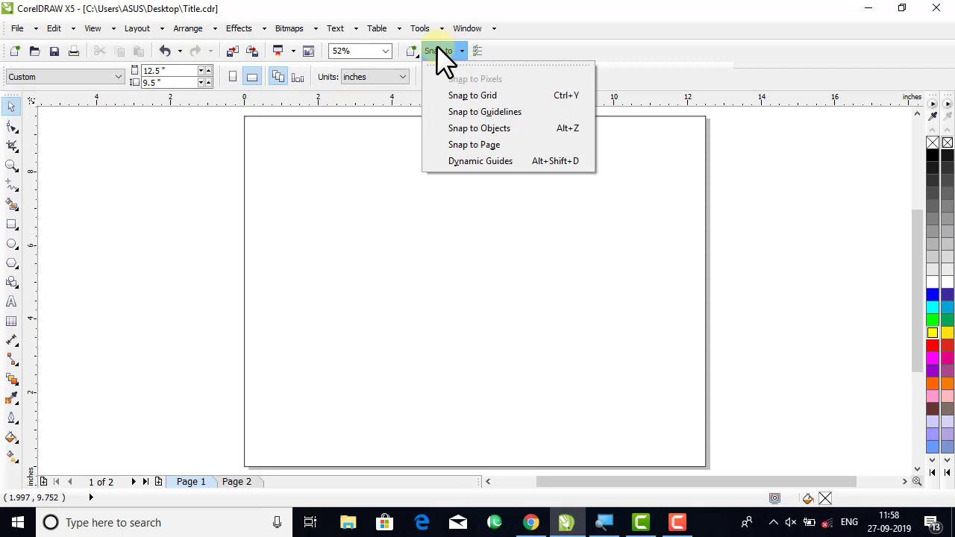
{"action": "left_click", "coordinate": [490, 111]}
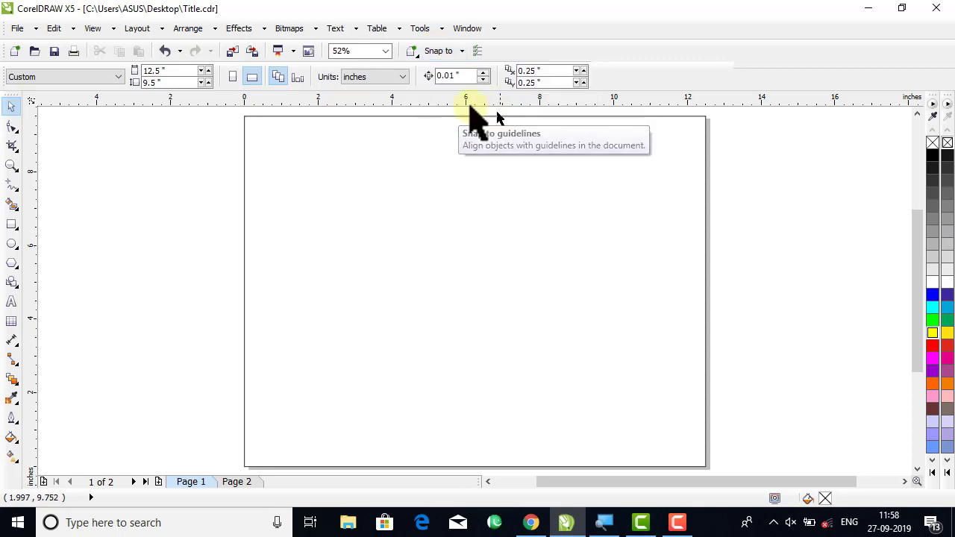
{"action": "left_click", "coordinate": [441, 51]}
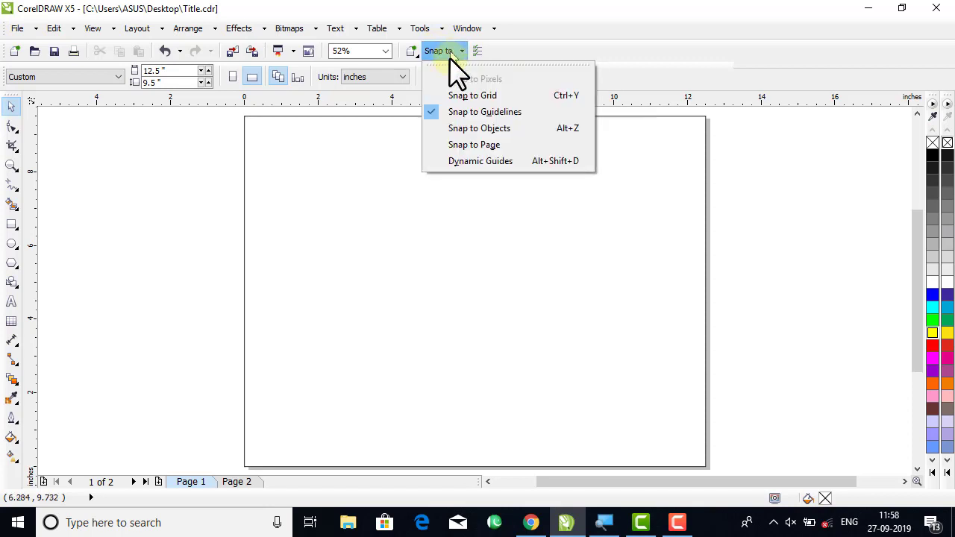
{"action": "left_click", "coordinate": [463, 130]}
Make a narrowed copy of the page rectangle centred on the page as a spine and set its width to 0.75 inch.
{"action": "left_click", "coordinate": [320, 185]}
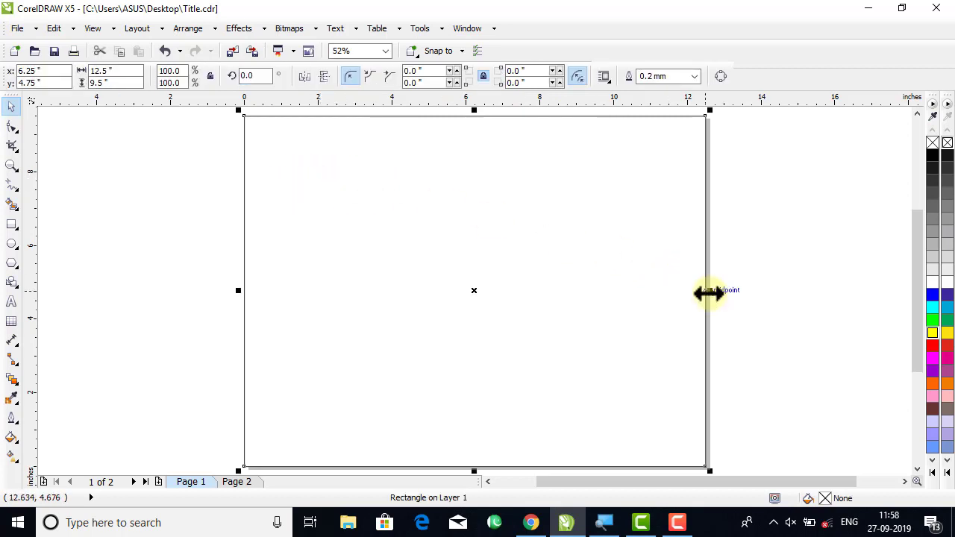
{"action": "left_click_drag", "start_coordinate": [709, 294], "coordinate": [497, 305]}
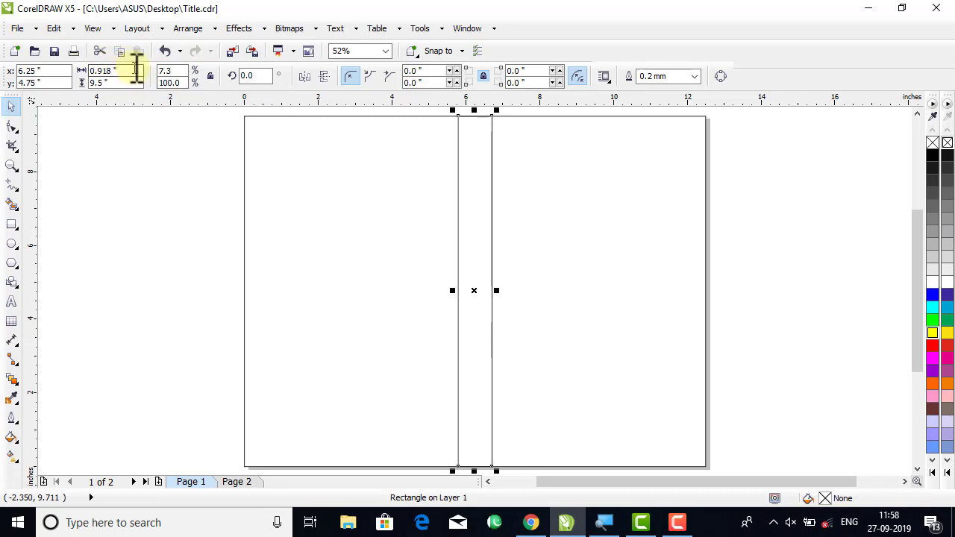
{"action": "left_click_drag", "start_coordinate": [132, 70], "coordinate": [78, 74]}
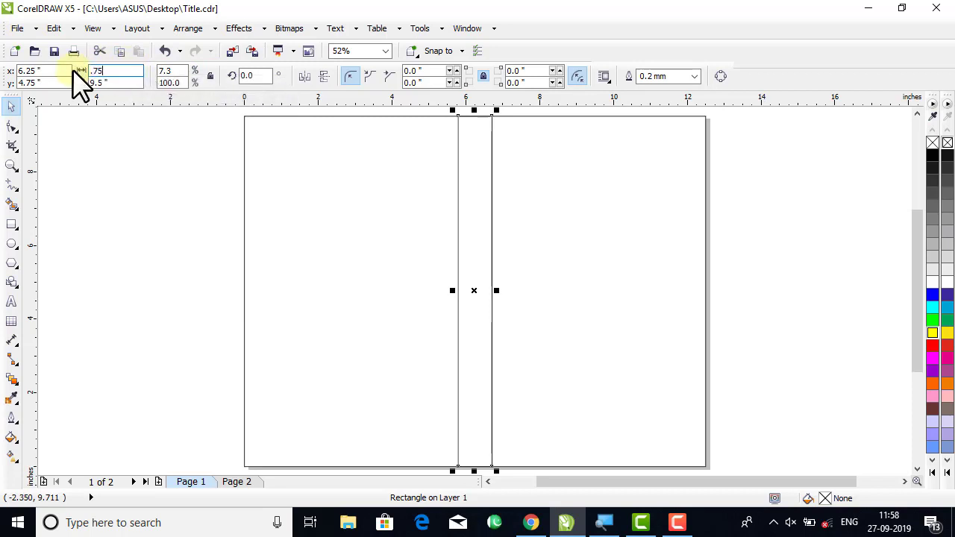
{"action": "key", "text": "Return"}
{"action": "left_click", "coordinate": [178, 244]}
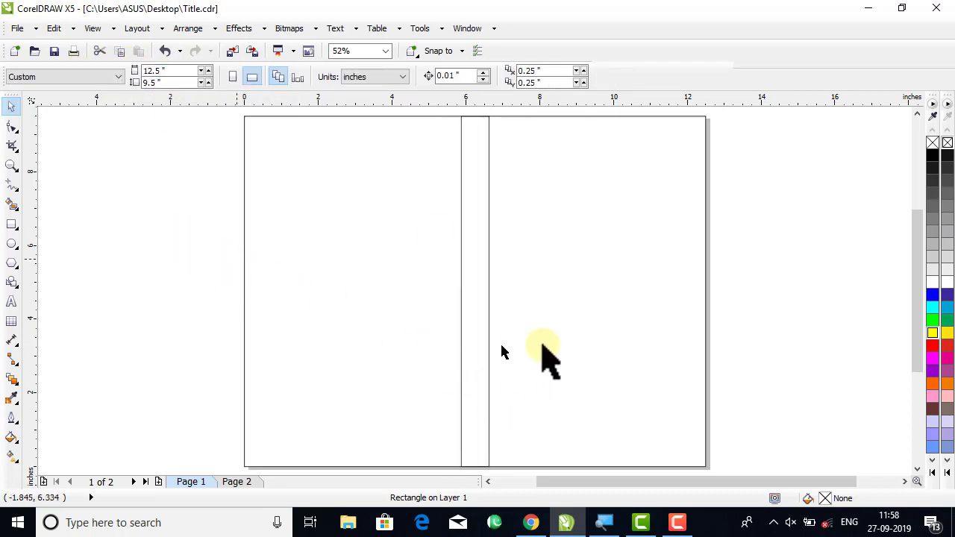
Make a 5.875-inch-wide copy of the full-page rectangle, spanning from the page's left edge to the spine's left edge.
{"action": "left_click", "coordinate": [565, 345]}
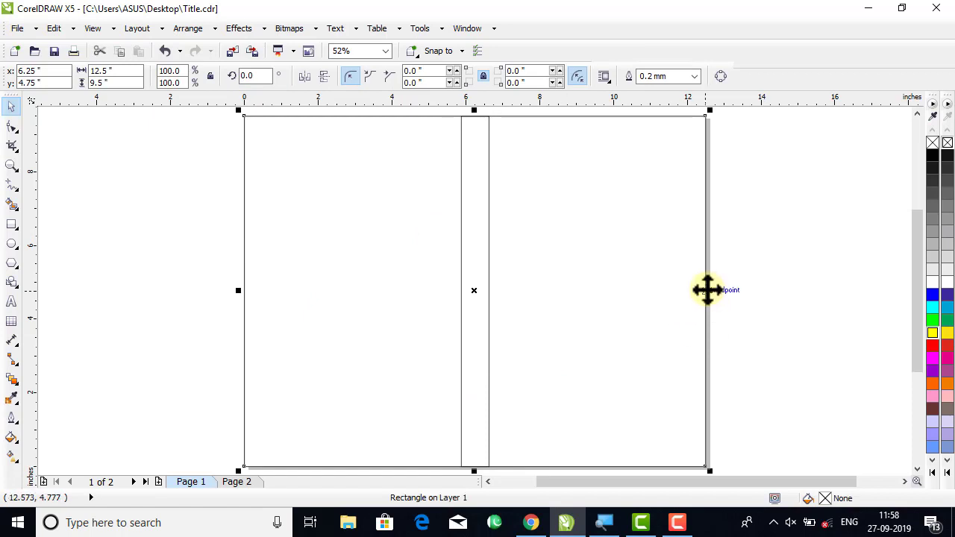
{"action": "left_click_drag", "start_coordinate": [713, 293], "coordinate": [464, 283]}
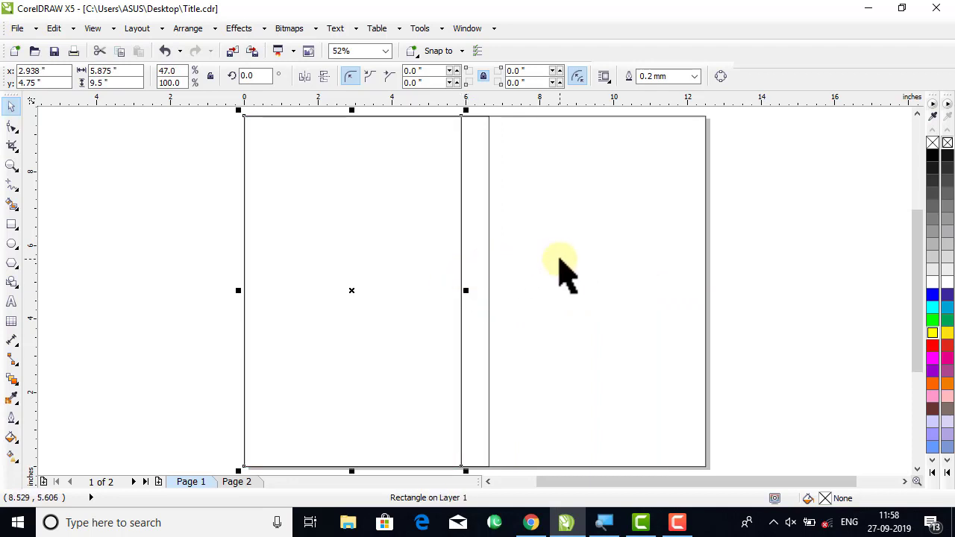
{"action": "key", "text": "ctrl+z"}
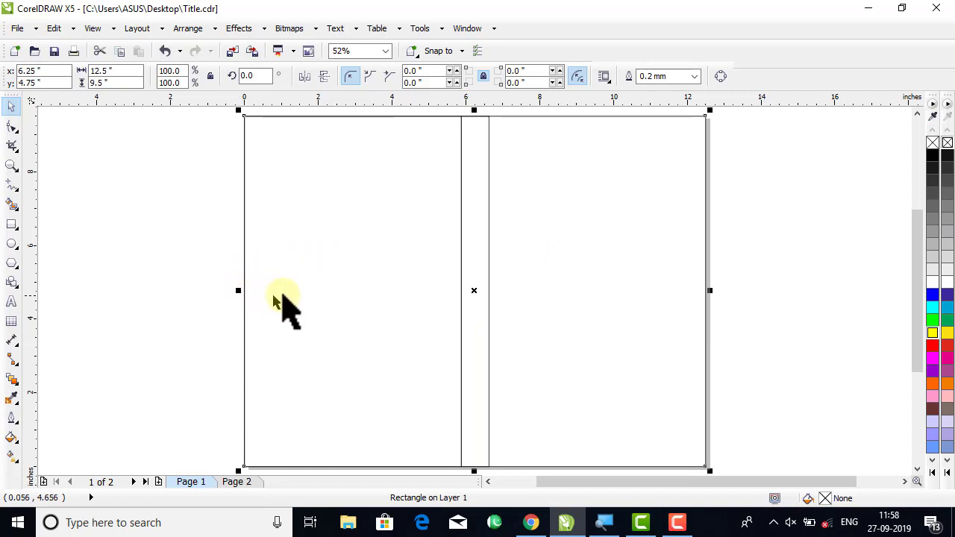
Resize the full-page rectangle to a 5.875-inch-wide panel from the spine's right edge to the page's right edge, undoing any accidental moves.
{"action": "left_click_drag", "start_coordinate": [569, 282], "coordinate": [682, 291]}
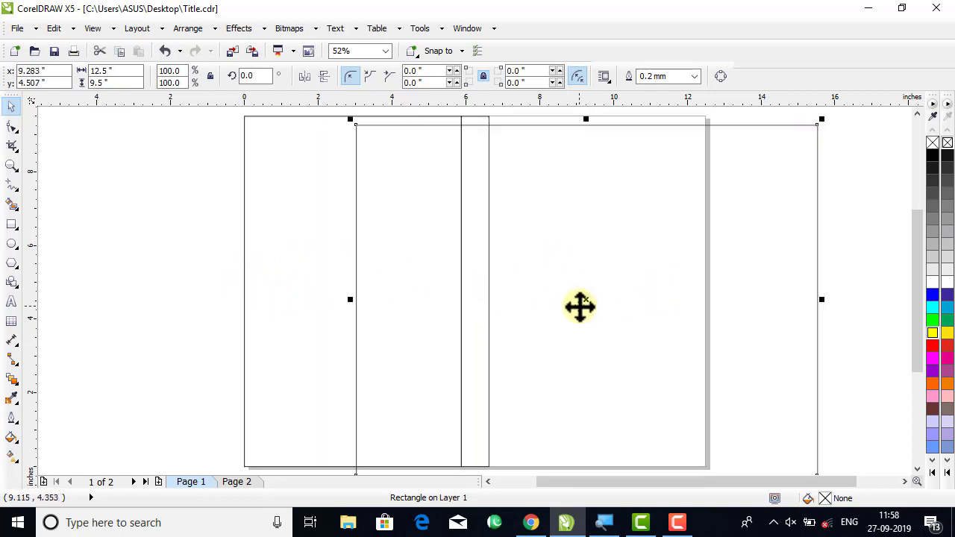
{"action": "key", "text": "ctrl+z"}
{"action": "left_click_drag", "start_coordinate": [236, 293], "coordinate": [487, 312]}
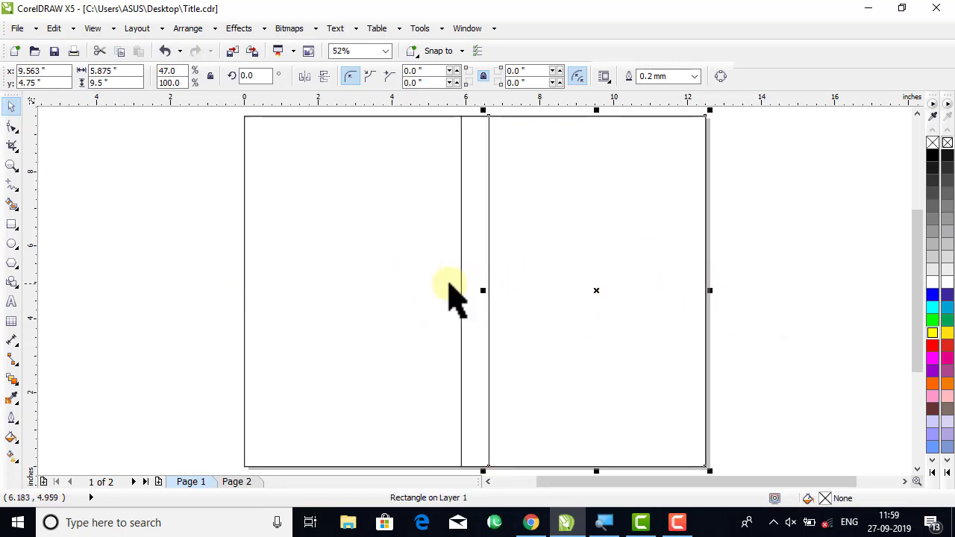
{"action": "left_click_drag", "start_coordinate": [341, 258], "coordinate": [656, 265]}
{"action": "key", "text": "ctrl+z"}
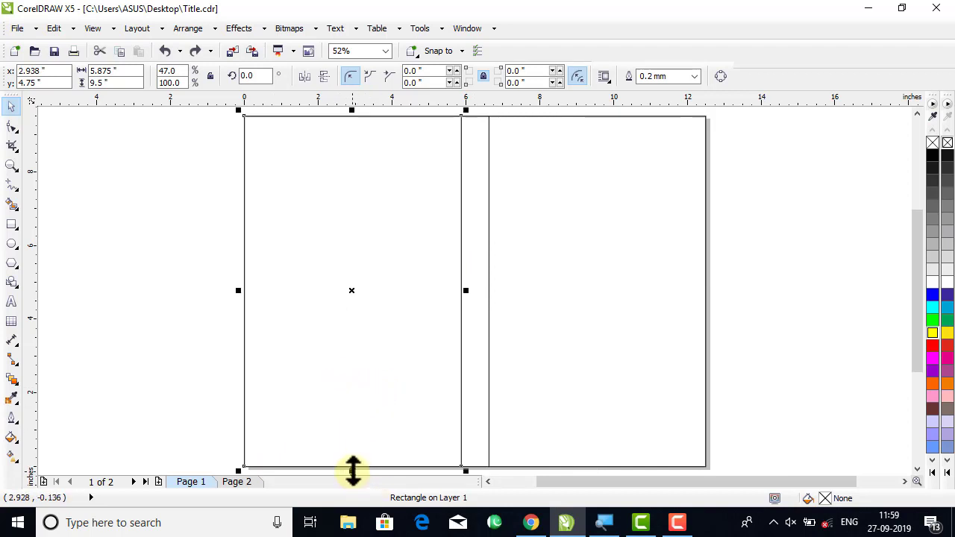
{"action": "left_click", "coordinate": [128, 270]}
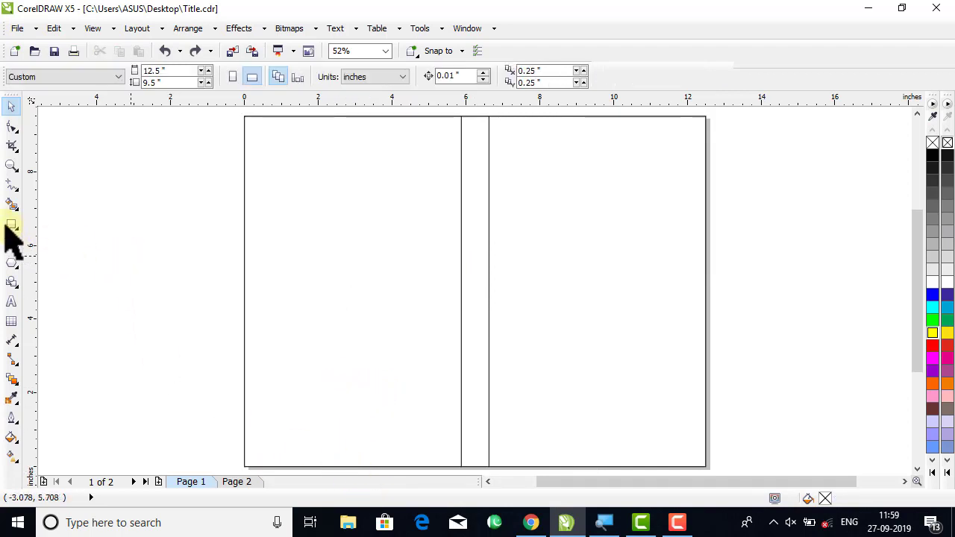
Draw a rectangle about 3.5 by 3.1 inches at the left panel's upper edge, against the spine, and convert it to curves.
{"action": "left_click", "coordinate": [11, 224]}
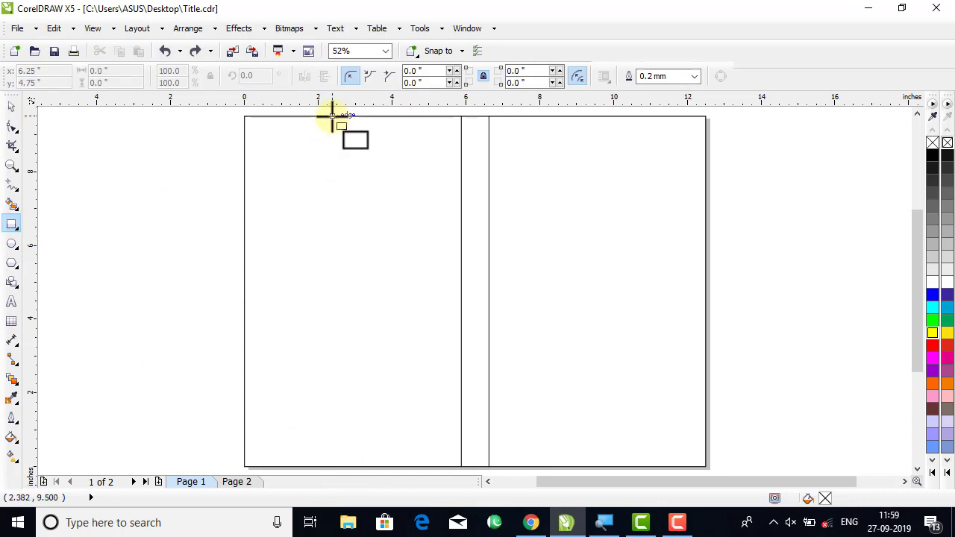
{"action": "left_click_drag", "start_coordinate": [332, 116], "coordinate": [463, 230]}
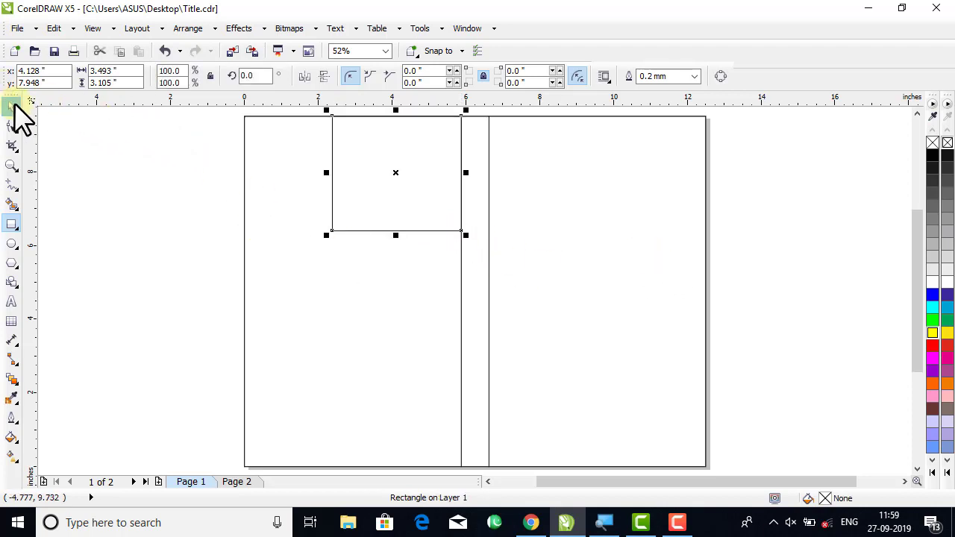
{"action": "left_click", "coordinate": [187, 28]}
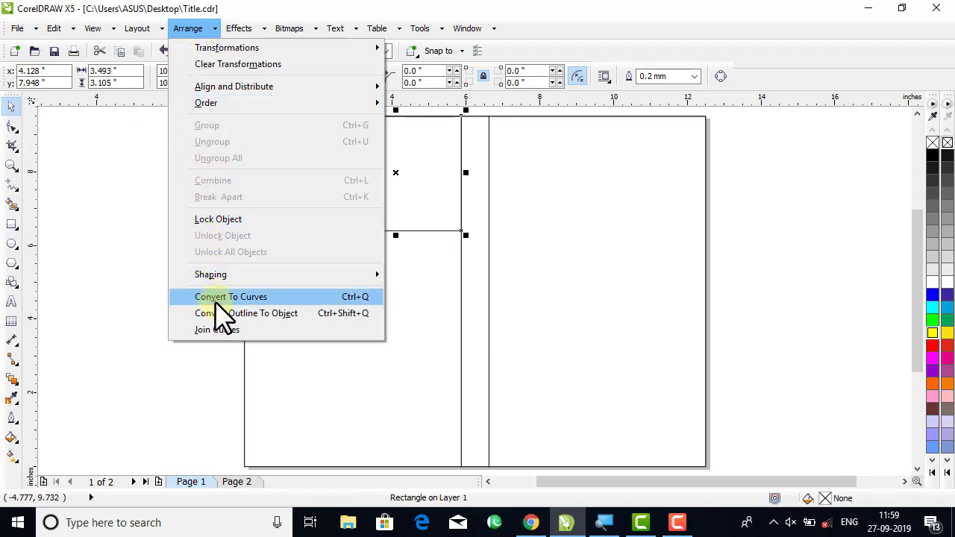
{"action": "left_click", "coordinate": [253, 296]}
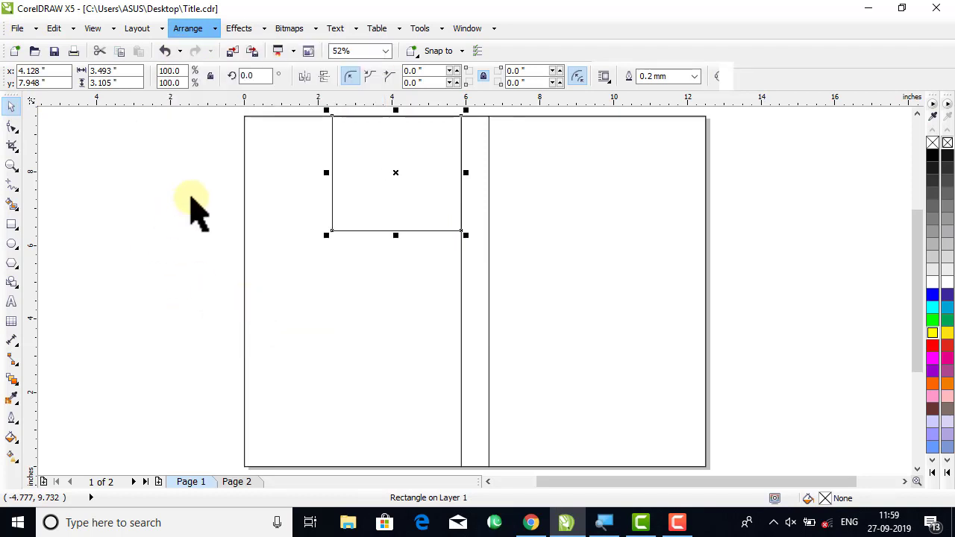
Convert the small shape's left side to a curve and bow it outward, making the shape about 4 inches wide.
{"action": "left_click", "coordinate": [12, 127]}
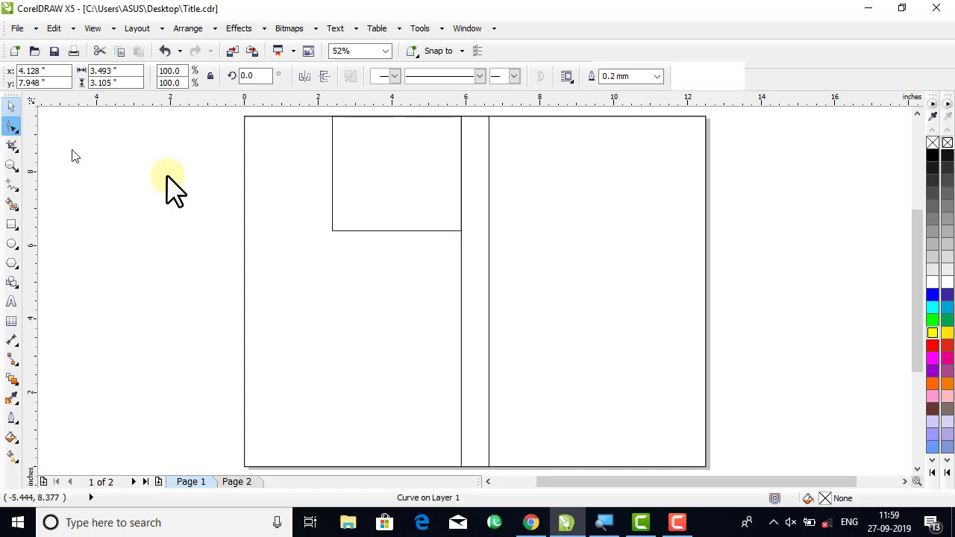
{"action": "right_click", "coordinate": [332, 172]}
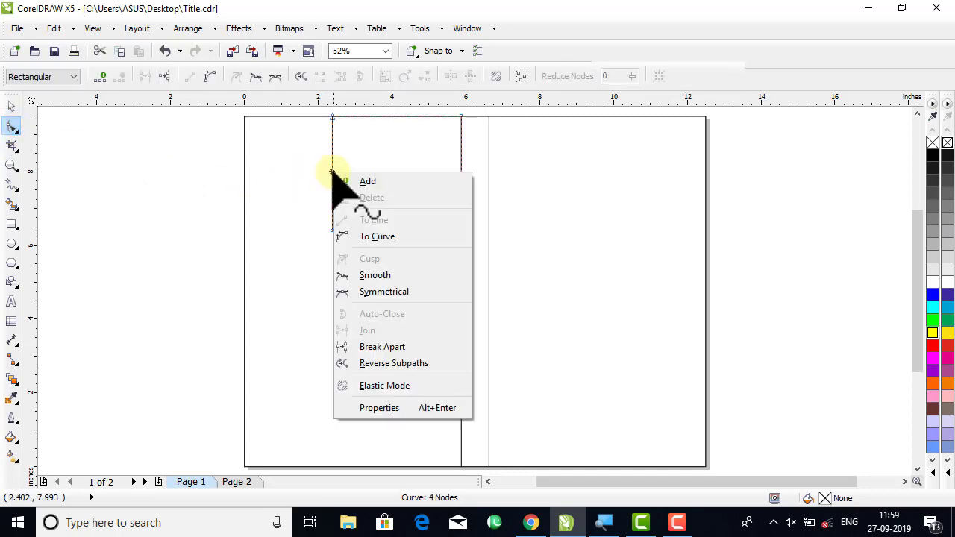
{"action": "left_click", "coordinate": [358, 237]}
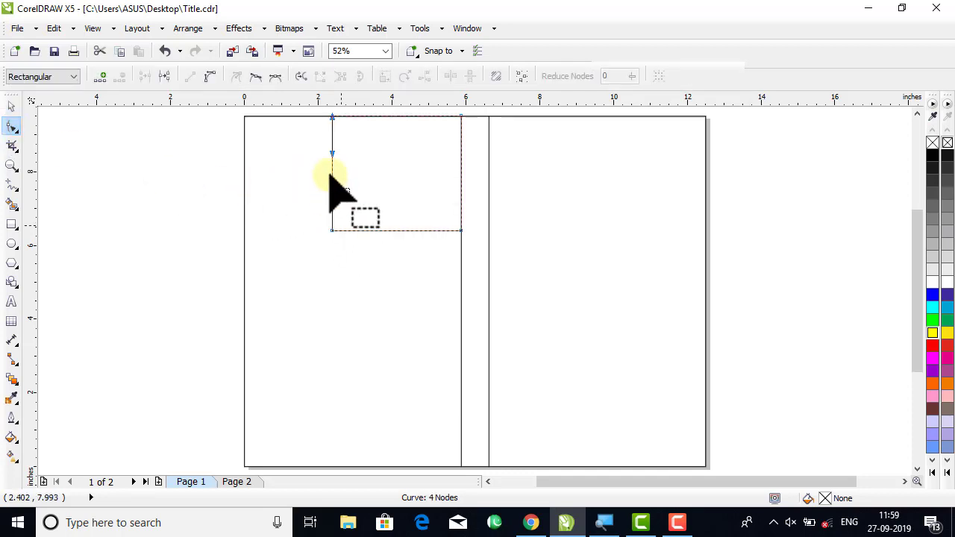
{"action": "left_click_drag", "start_coordinate": [333, 172], "coordinate": [313, 172]}
{"action": "left_click", "coordinate": [13, 108]}
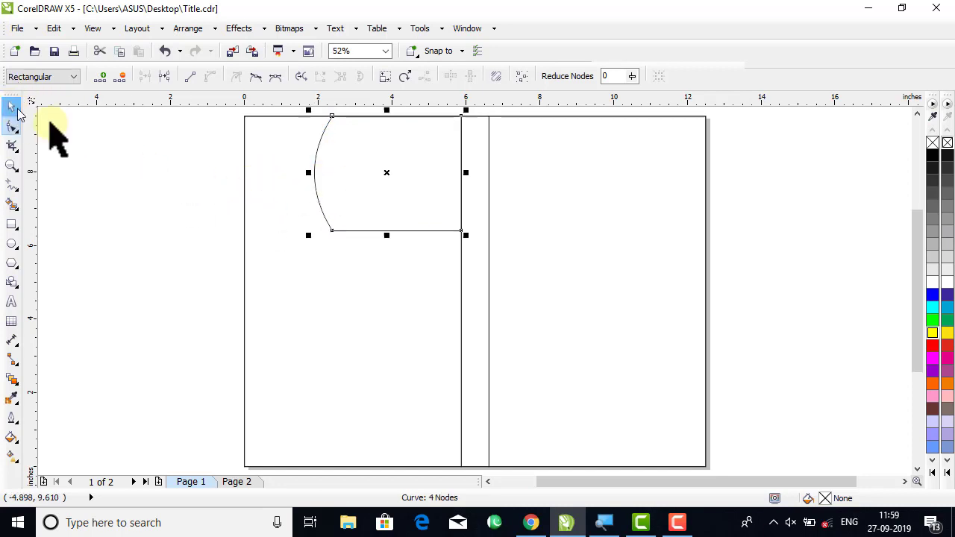
Duplicate the curved shape with a horizontal offset of about 0.24 inch to the right.
{"action": "left_click", "coordinate": [367, 192]}
{"action": "left_click", "coordinate": [341, 181]}
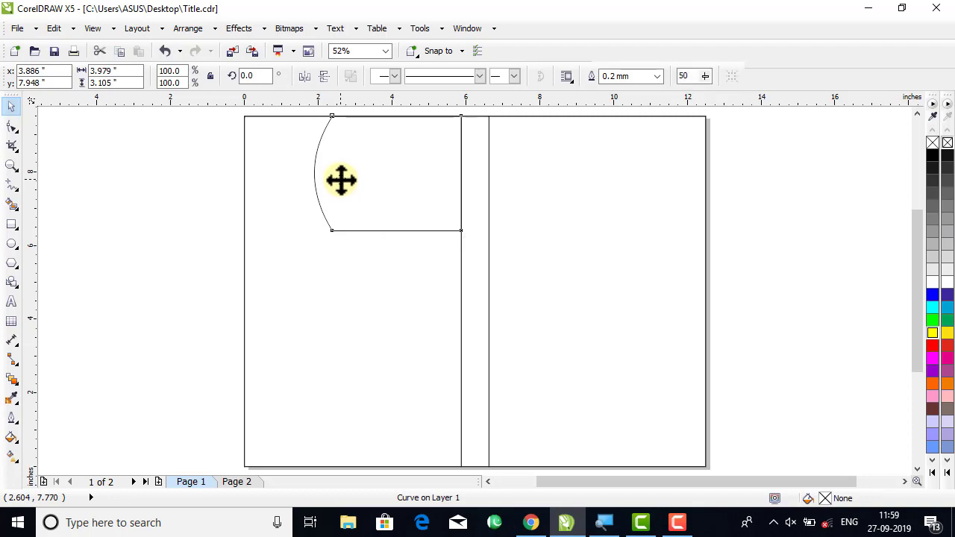
{"action": "left_click_drag", "start_coordinate": [344, 179], "coordinate": [350, 180]}
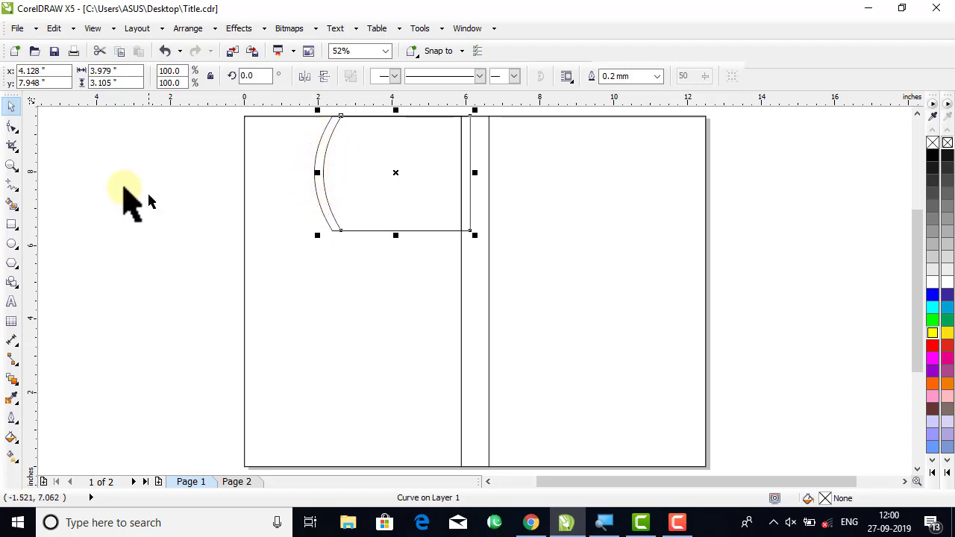
Smart-fill the narrow crescent between the two curved edges with the specified blue-grey colour C40 M20 Y0 K40.
{"action": "left_click", "coordinate": [12, 203]}
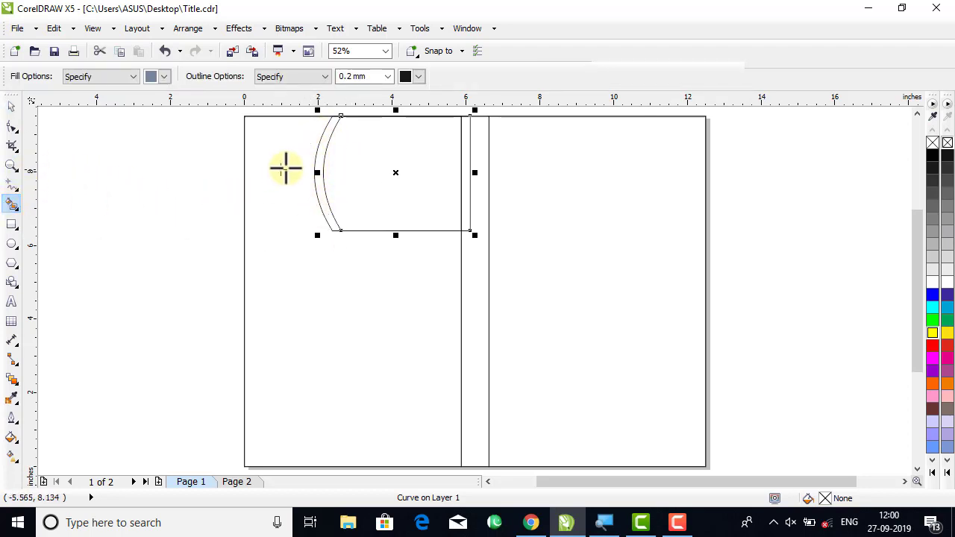
{"action": "left_click", "coordinate": [323, 144]}
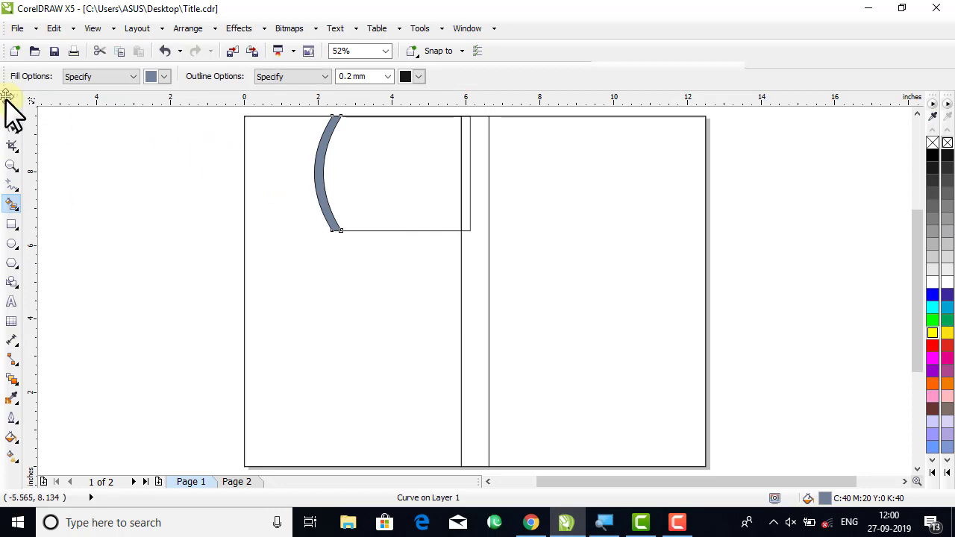
{"action": "left_click", "coordinate": [11, 108]}
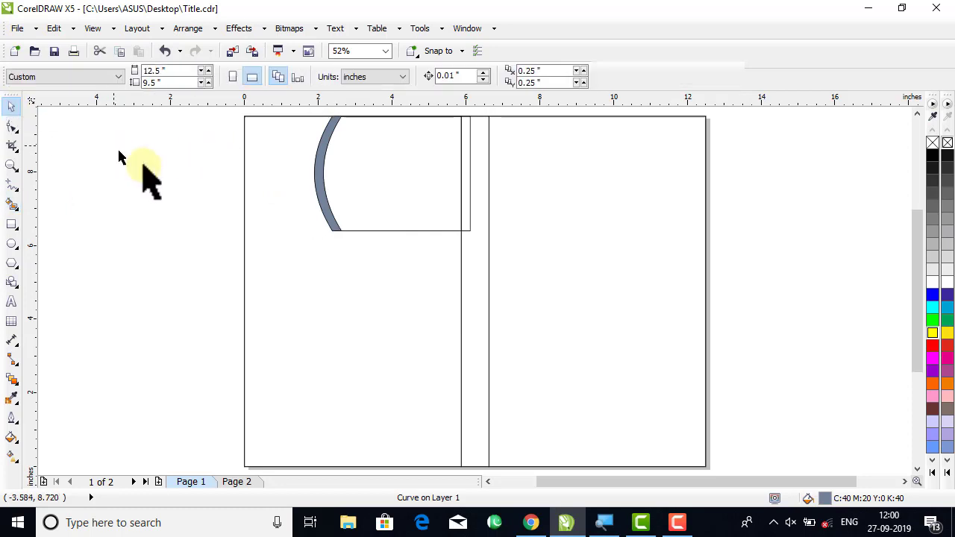
Delete the offset duplicate shape, undo the accidental move of the original curved shape, and deselect it.
{"action": "left_click", "coordinate": [362, 200]}
{"action": "left_click_drag", "start_coordinate": [384, 187], "coordinate": [336, 205]}
{"action": "key", "text": "Escape"}
{"action": "key", "text": "ctrl+z"}
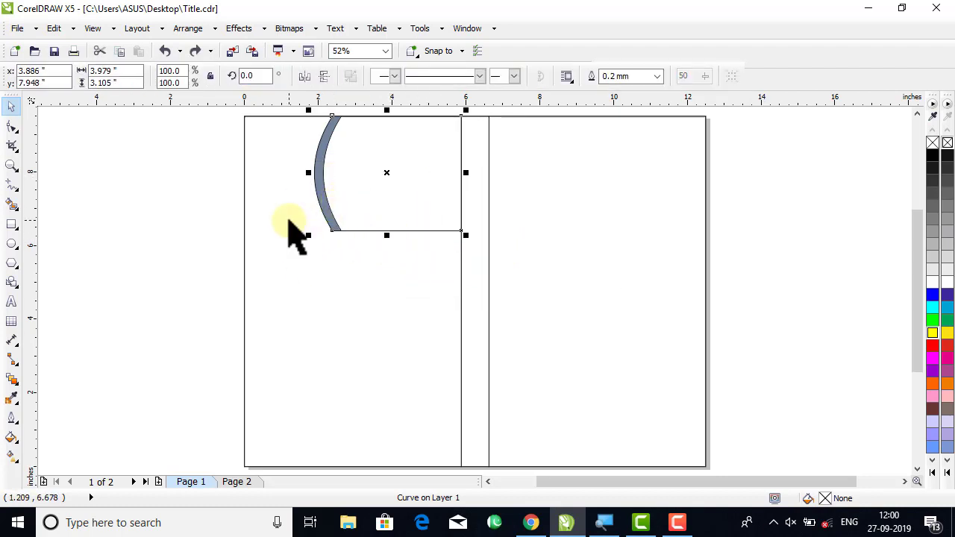
{"action": "left_click", "coordinate": [202, 132]}
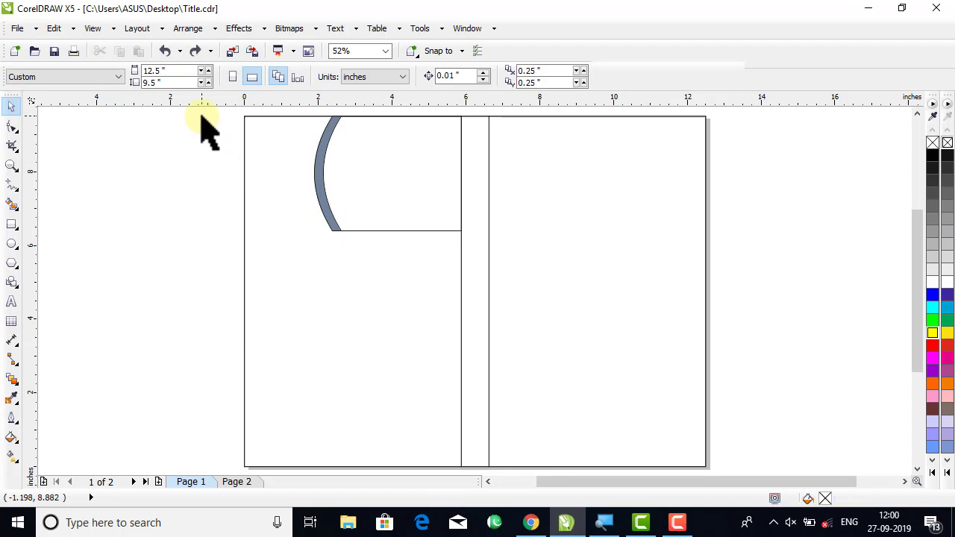
Recolour the crescent strip with the tan palette colour C0 M20 Y40 K40.
{"action": "left_click_drag", "start_coordinate": [202, 117], "coordinate": [356, 164]}
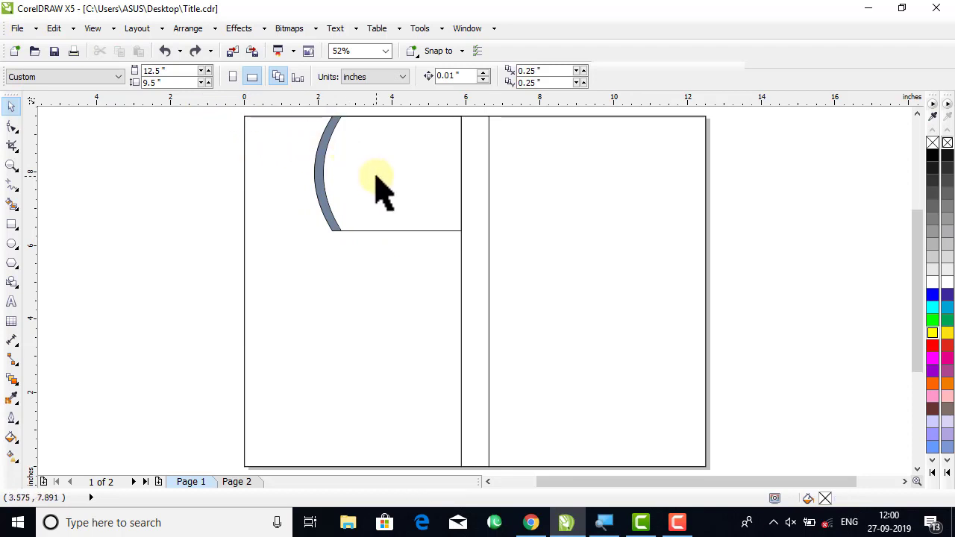
{"action": "left_click", "coordinate": [326, 191]}
{"action": "left_click", "coordinate": [946, 472]}
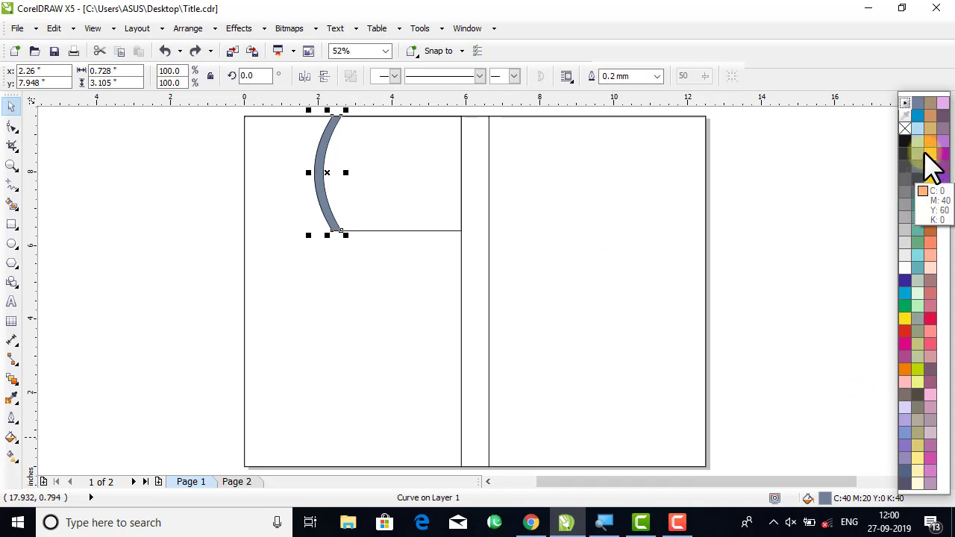
{"action": "left_click", "coordinate": [931, 107]}
{"action": "left_click", "coordinate": [843, 170]}
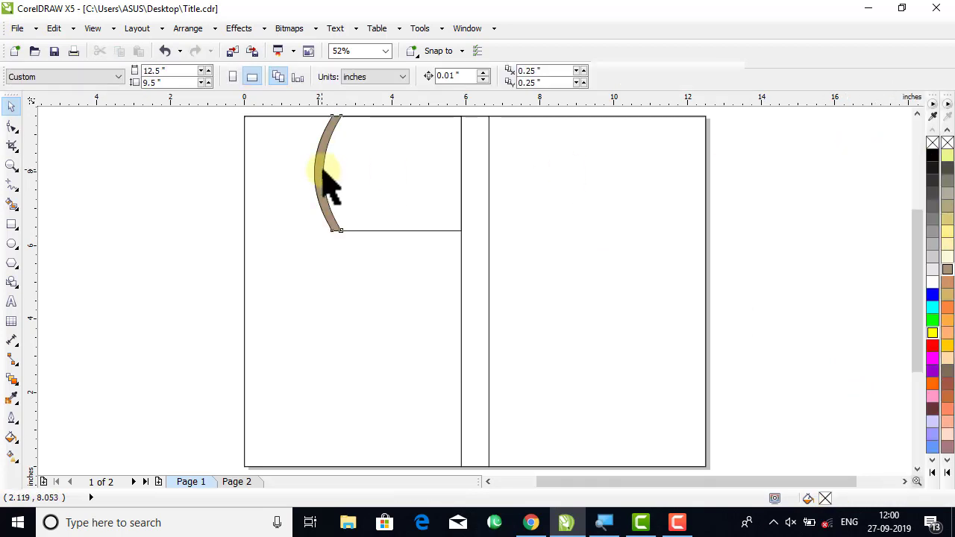
{"action": "left_click", "coordinate": [323, 171]}
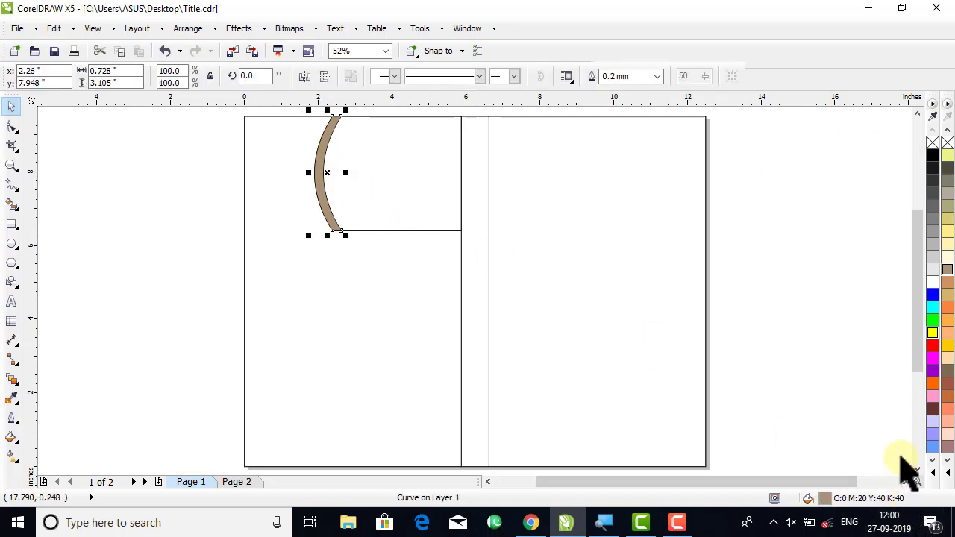
Recolour the crescent strip with a custom dark olive uniform fill of C16 M24 Y96 K55 and deselect it.
{"action": "double_click", "coordinate": [826, 499]}
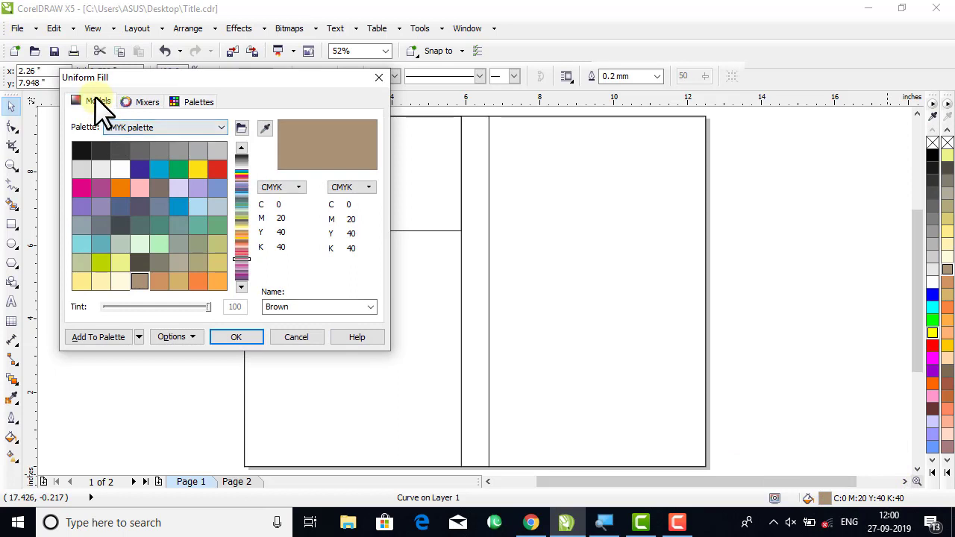
{"action": "left_click", "coordinate": [96, 100]}
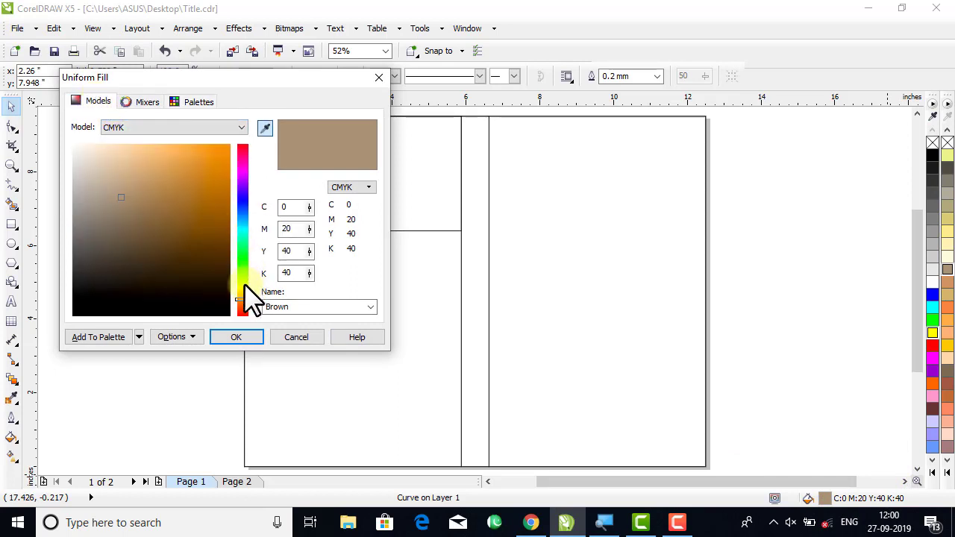
{"action": "left_click", "coordinate": [244, 284]}
{"action": "left_click", "coordinate": [206, 224]}
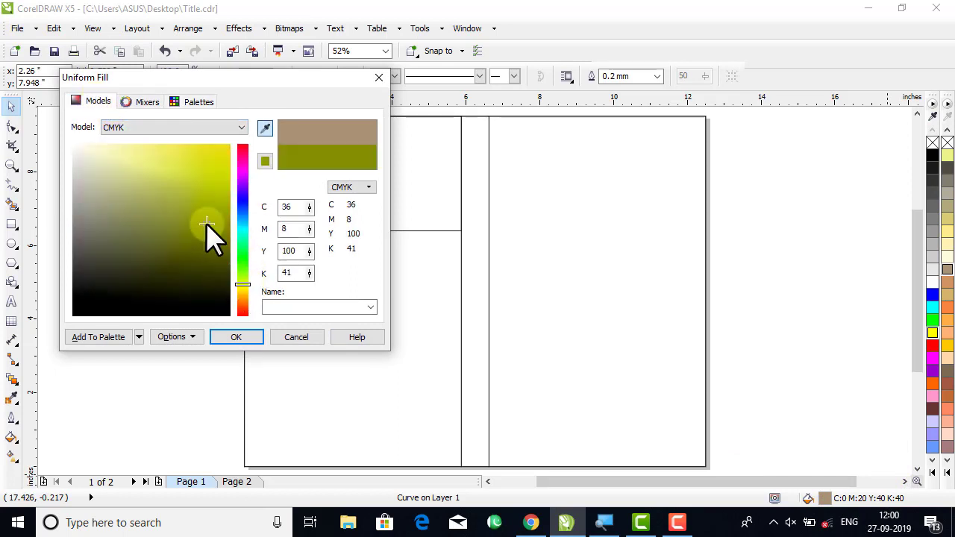
{"action": "left_click_drag", "start_coordinate": [206, 223], "coordinate": [174, 221]}
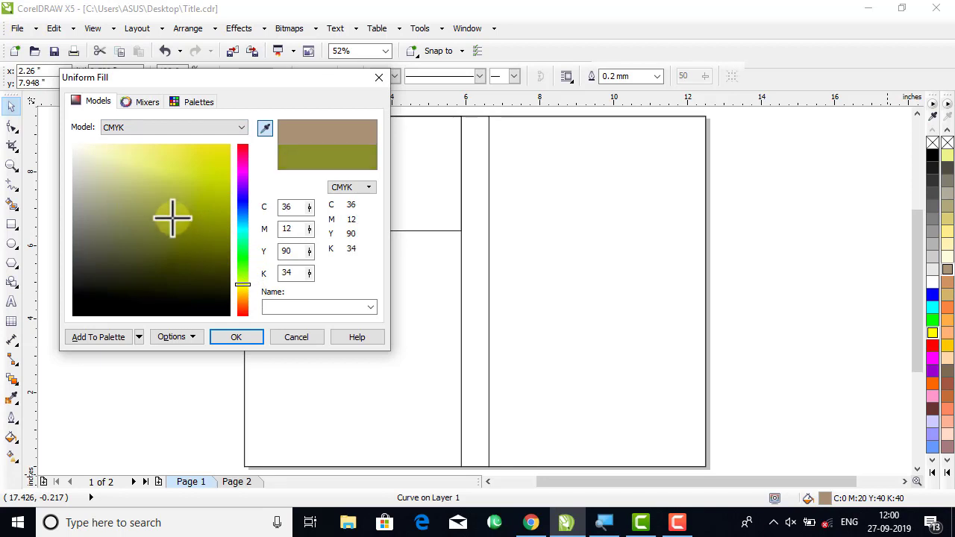
{"action": "left_click_drag", "start_coordinate": [242, 285], "coordinate": [239, 293]}
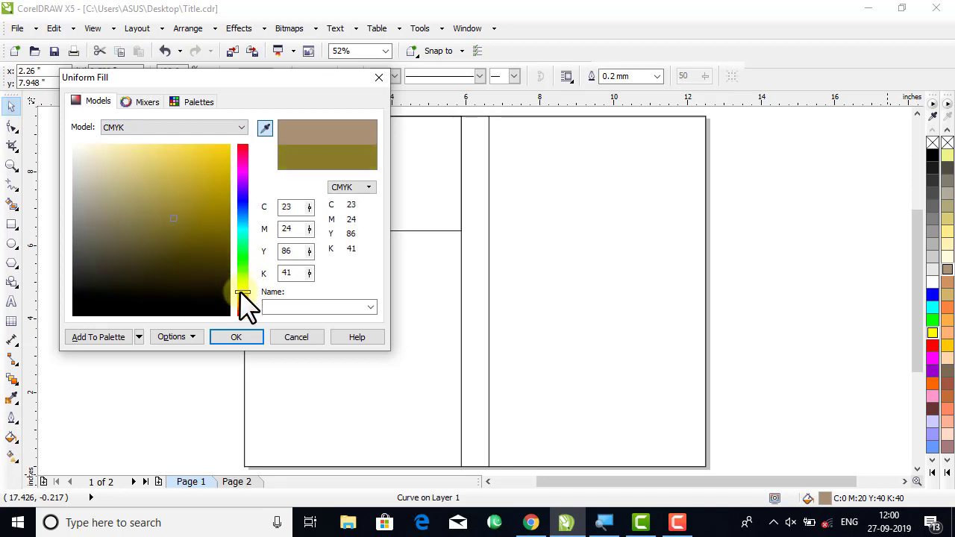
{"action": "left_click_drag", "start_coordinate": [176, 216], "coordinate": [188, 230]}
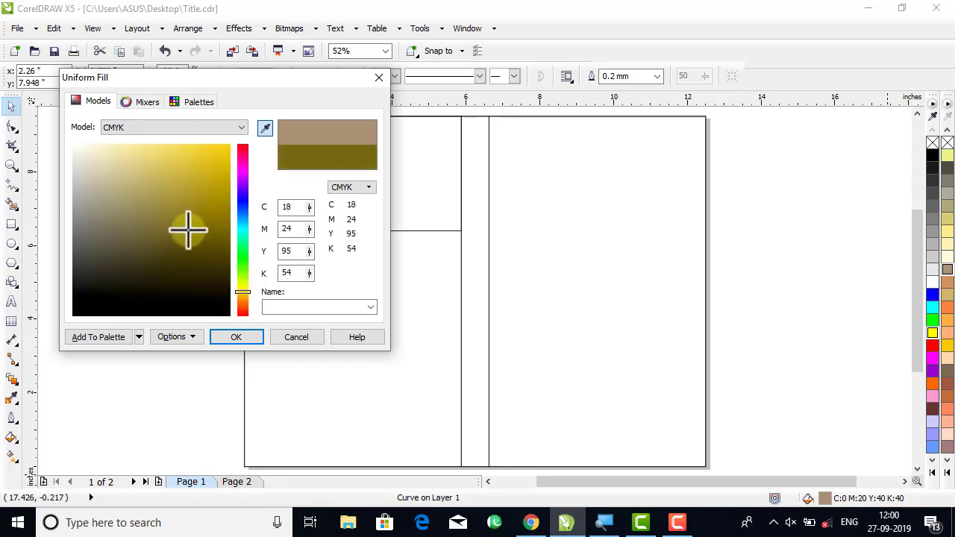
{"action": "left_click", "coordinate": [235, 339]}
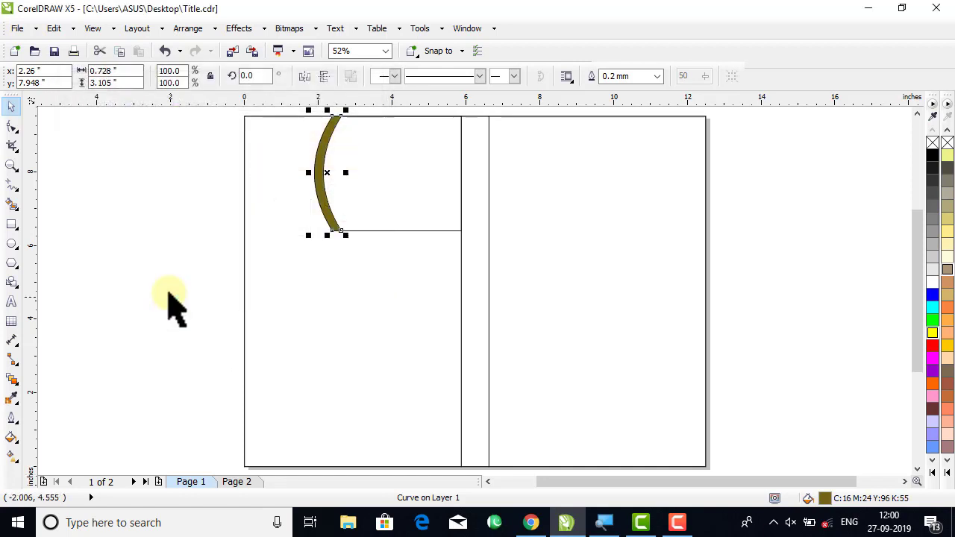
{"action": "left_click", "coordinate": [155, 267]}
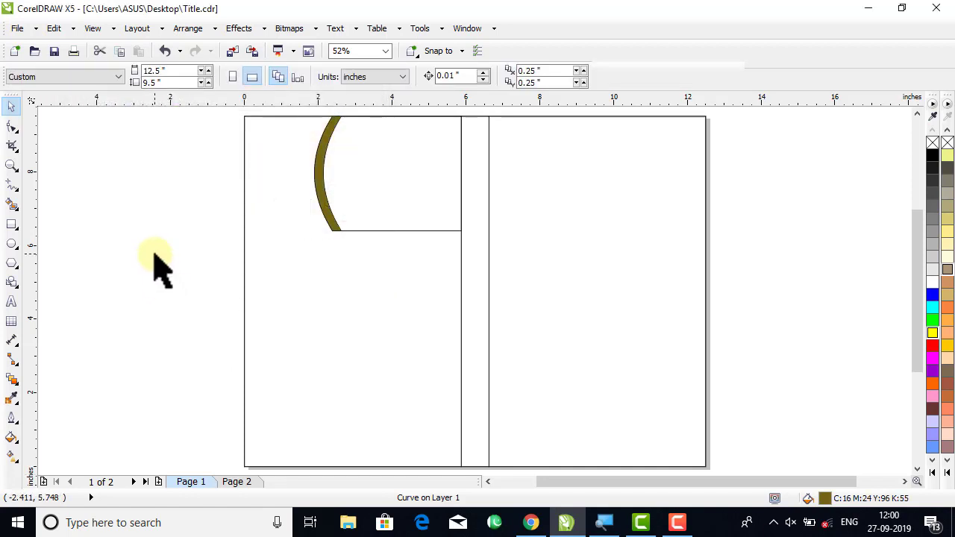
Reduce the left panel's full-height rectangle from its top edge to a bottom band about 1.9 inches high.
{"action": "left_click", "coordinate": [362, 177]}
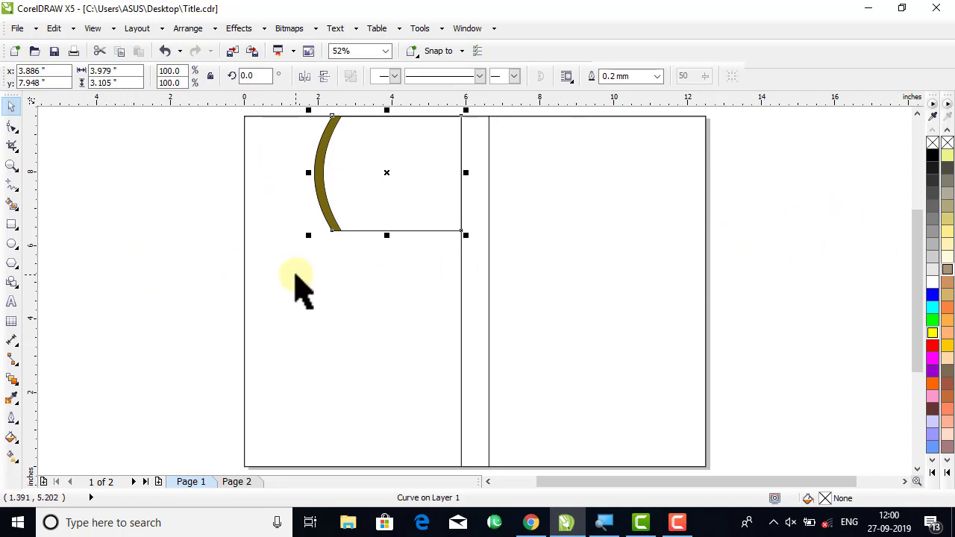
{"action": "left_click", "coordinate": [195, 250]}
{"action": "left_click", "coordinate": [355, 158]}
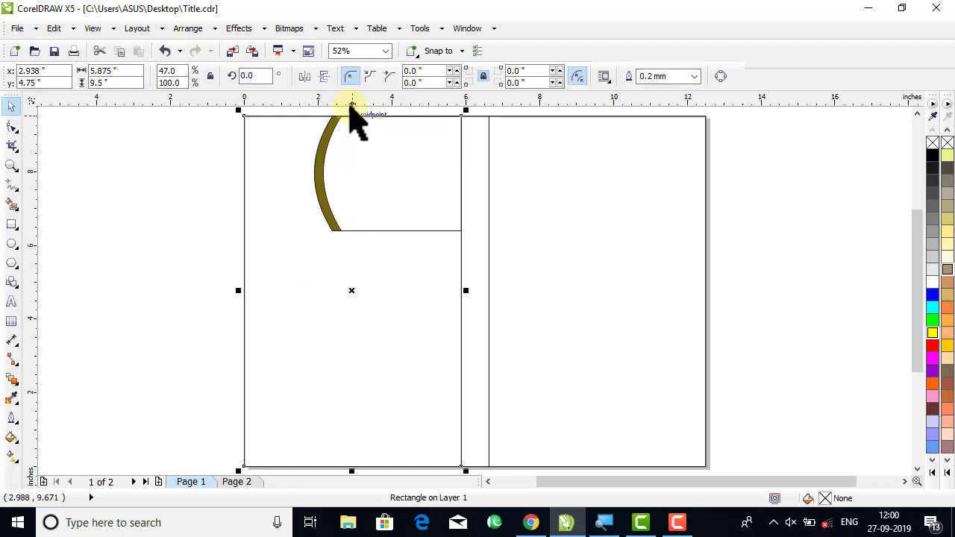
{"action": "left_click_drag", "start_coordinate": [353, 111], "coordinate": [329, 406]}
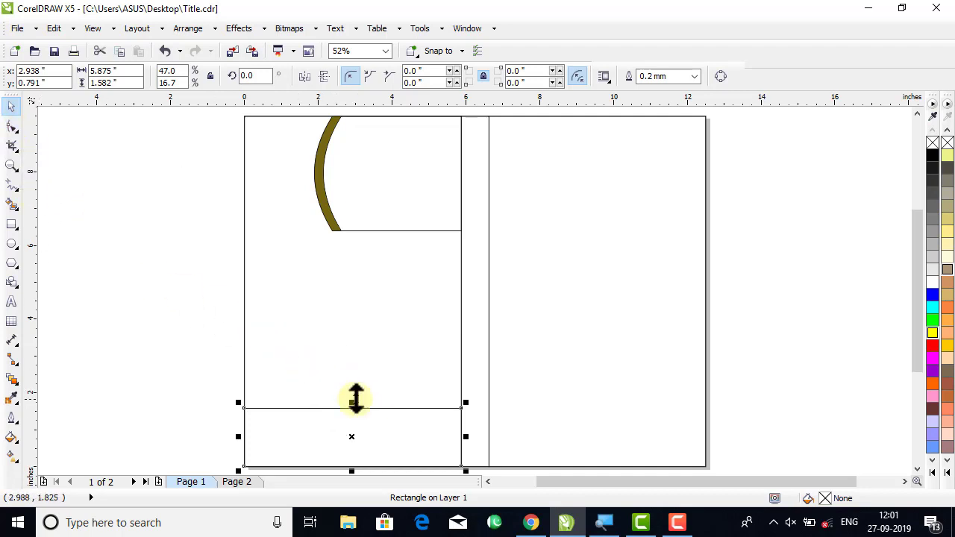
{"action": "left_click_drag", "start_coordinate": [356, 401], "coordinate": [356, 387]}
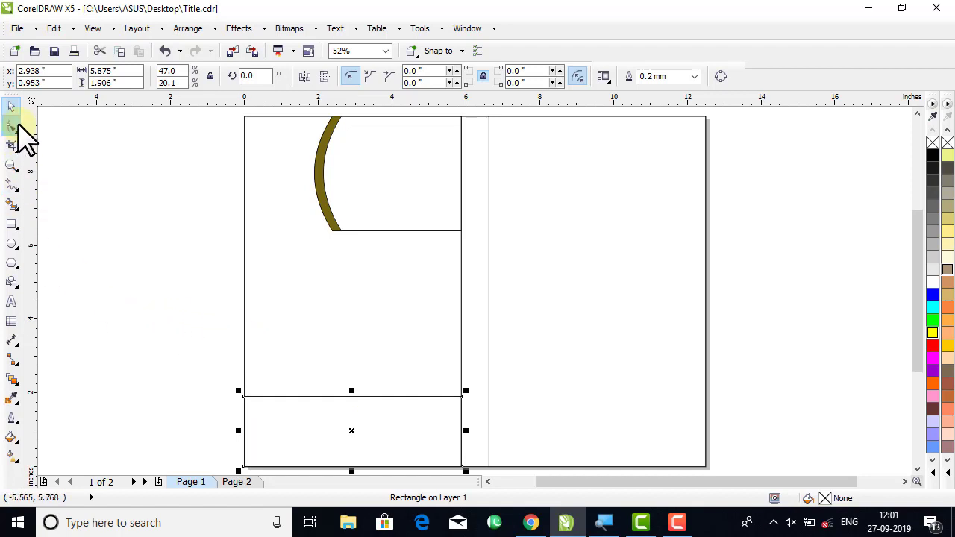
Convert the bottom band to curves and lower its upper-right node so the top edge slopes down toward the spine.
{"action": "left_click", "coordinate": [188, 29]}
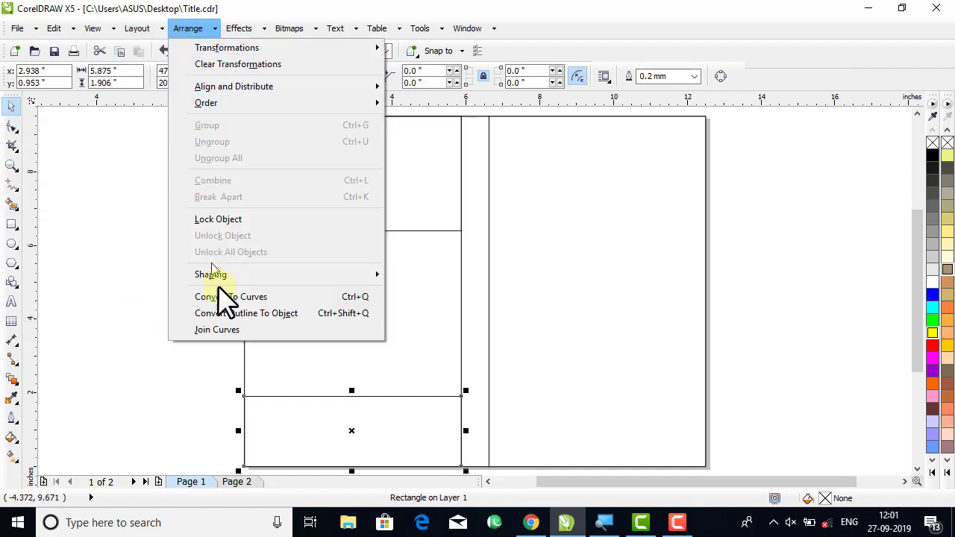
{"action": "left_click", "coordinate": [240, 299]}
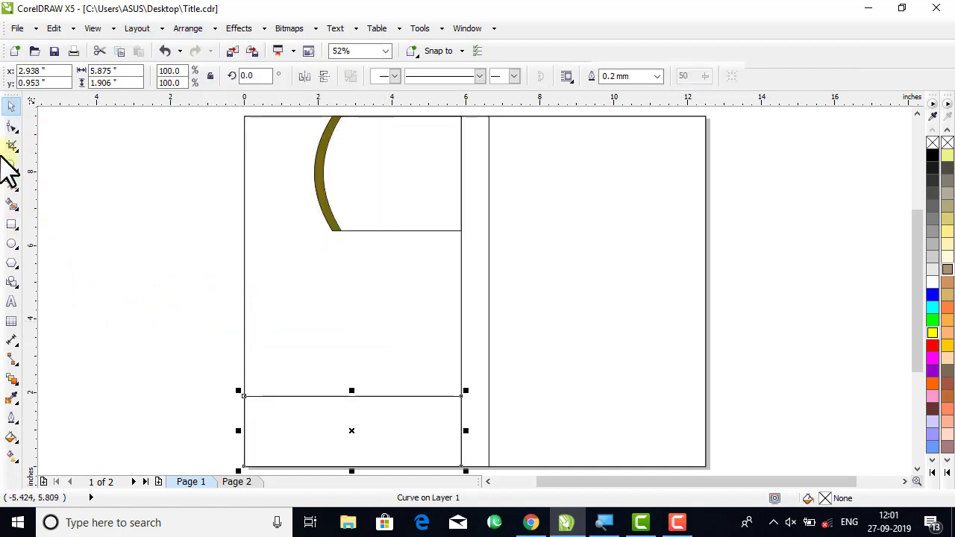
{"action": "left_click", "coordinate": [12, 127]}
{"action": "left_click", "coordinate": [63, 137]}
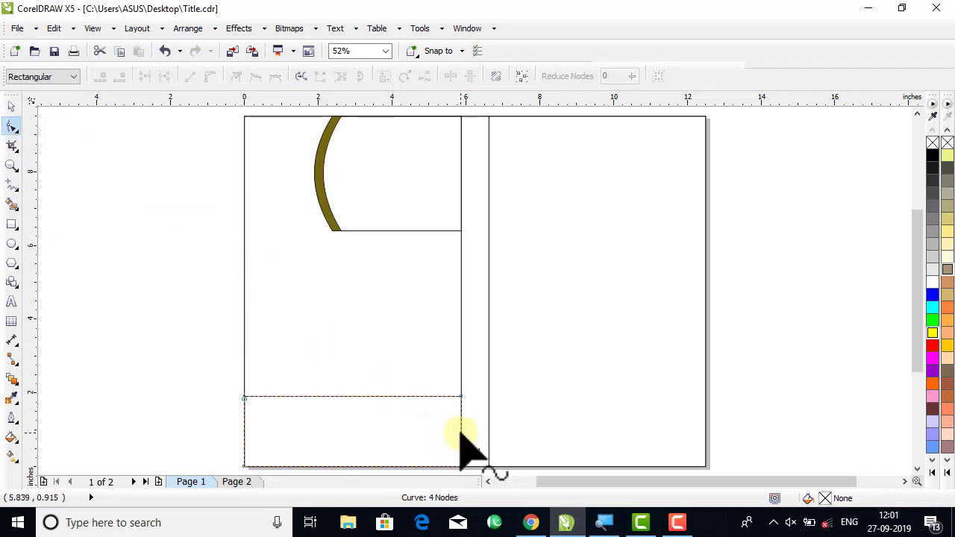
{"action": "mouse_move", "coordinate": [462, 434]}
{"action": "left_mouse_down"}
{"action": "mouse_move", "coordinate": [461, 395]}
{"action": "mouse_move", "coordinate": [433, 418]}
{"action": "mouse_move", "coordinate": [450, 433]}
{"action": "left_mouse_up"}
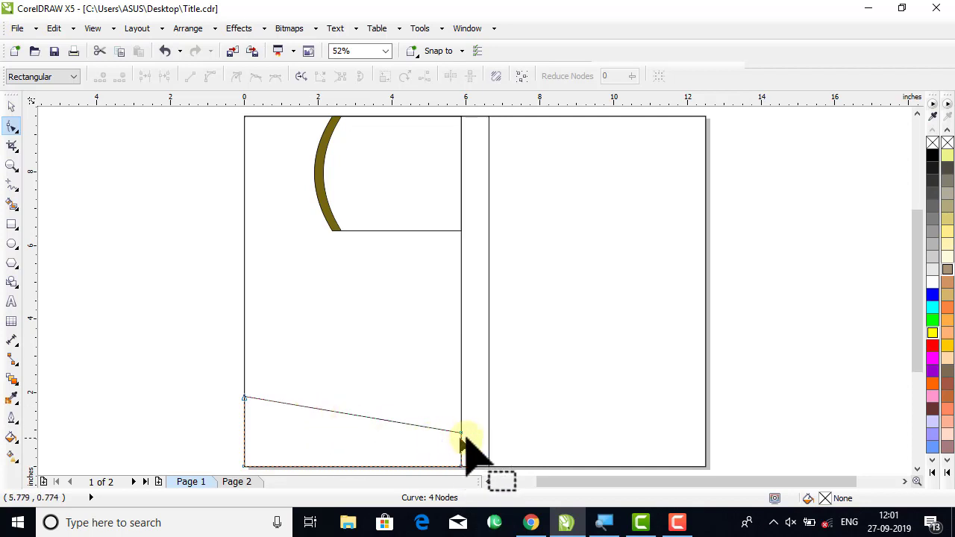
{"action": "left_click_drag", "start_coordinate": [472, 421], "coordinate": [453, 438]}
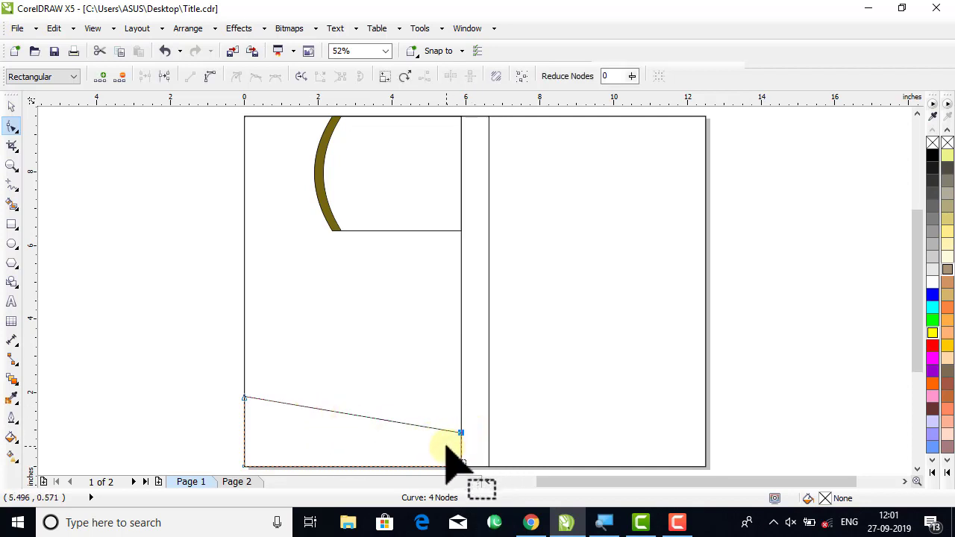
{"action": "left_click_drag", "start_coordinate": [452, 459], "coordinate": [450, 458]}
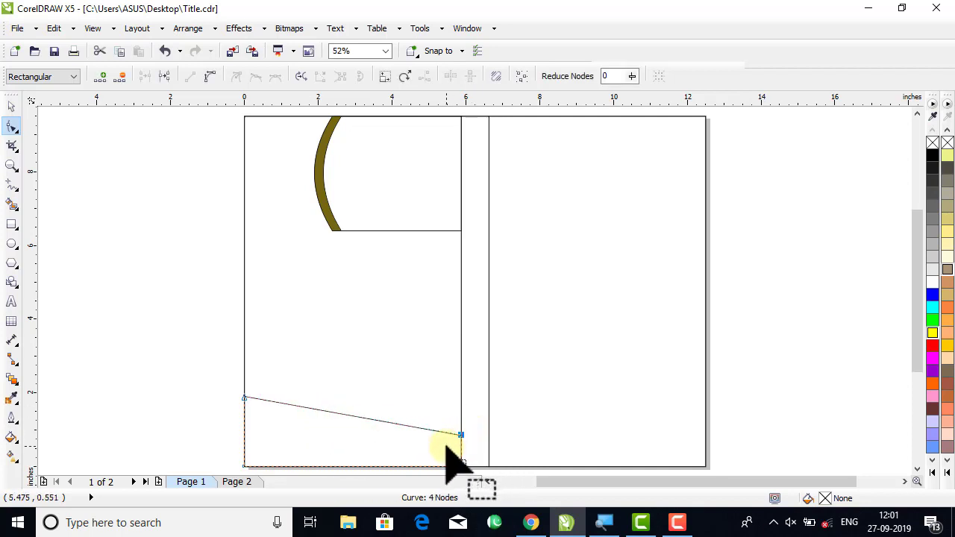
Convert the band's sloping top edge to a curve and bow it downward.
{"action": "left_click", "coordinate": [349, 413]}
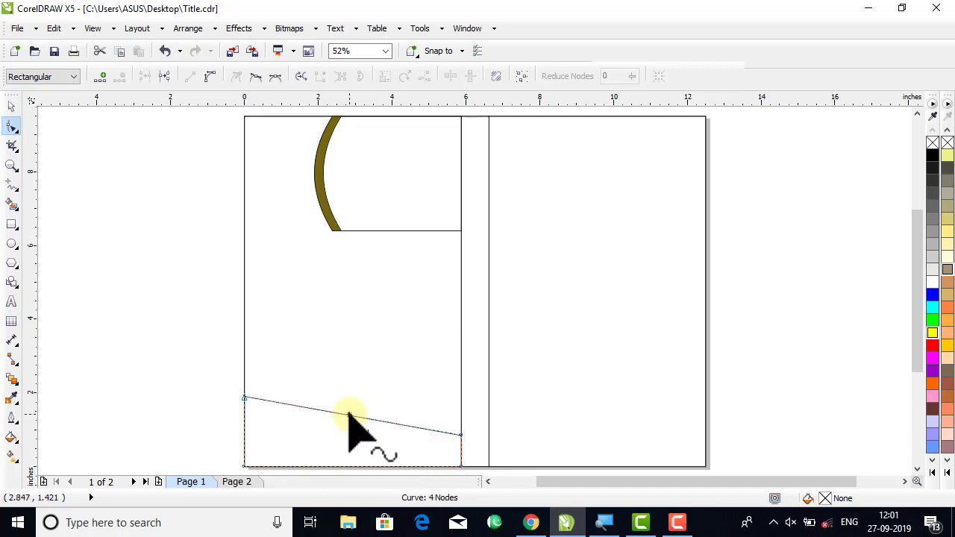
{"action": "right_click", "coordinate": [349, 415]}
{"action": "left_click", "coordinate": [394, 233]}
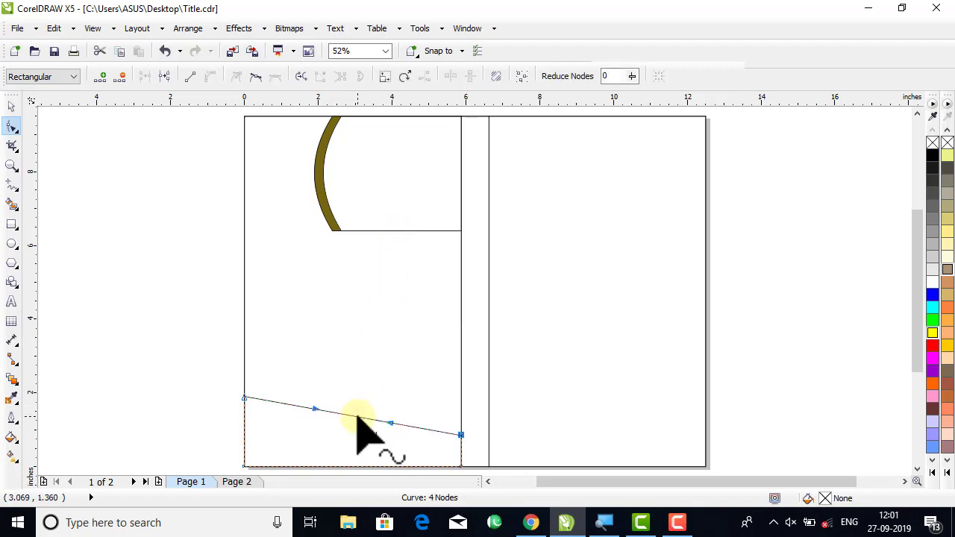
{"action": "left_click_drag", "start_coordinate": [357, 418], "coordinate": [353, 435]}
Turn off snapping to guidelines and to objects.
{"action": "left_click", "coordinate": [435, 52]}
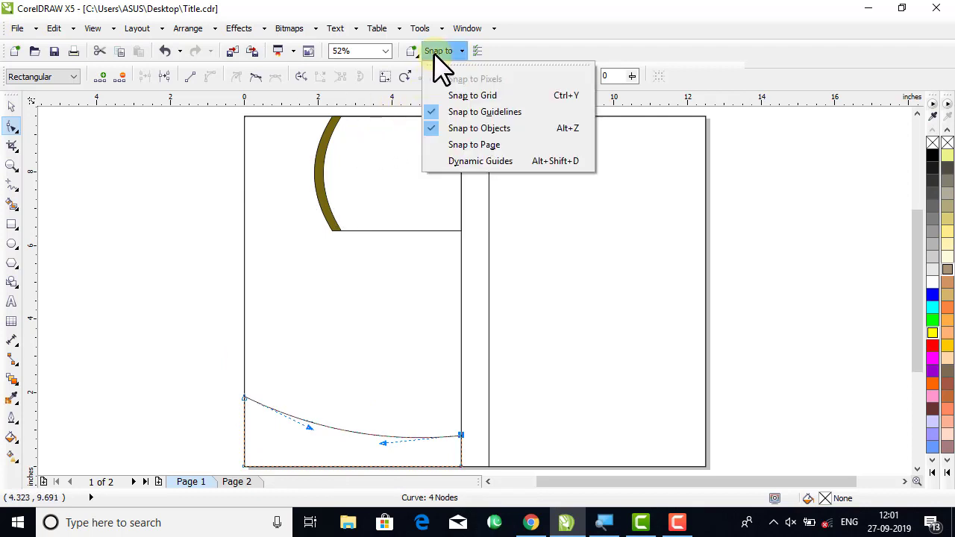
{"action": "left_click", "coordinate": [472, 112]}
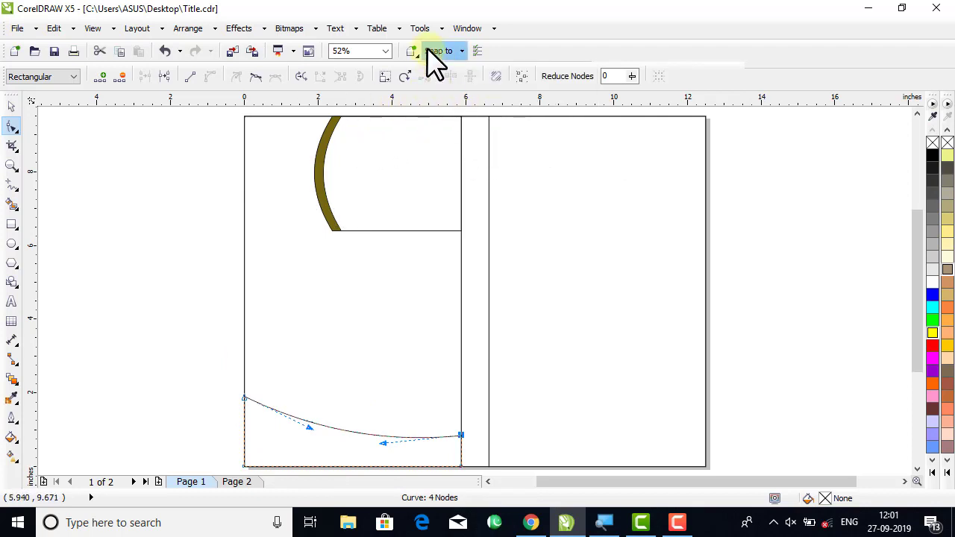
{"action": "left_click", "coordinate": [429, 50]}
{"action": "left_click", "coordinate": [463, 128]}
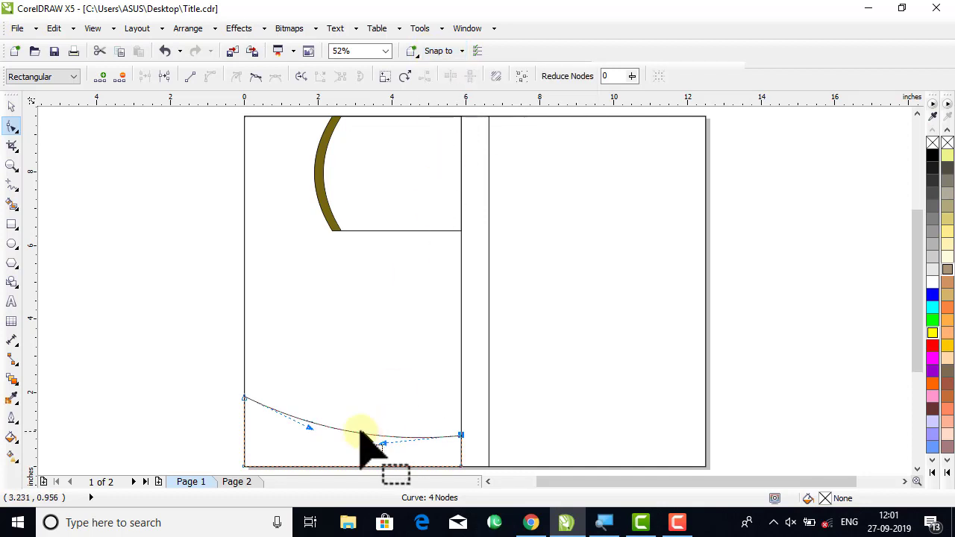
Deepen the band's curved top edge and raise its upper-left node until the shape is about 2.2 inches high.
{"action": "mouse_move", "coordinate": [356, 435]}
{"action": "left_mouse_down"}
{"action": "mouse_move", "coordinate": [352, 446]}
{"action": "mouse_move", "coordinate": [349, 439]}
{"action": "left_mouse_up"}
{"action": "left_click_drag", "start_coordinate": [197, 368], "coordinate": [309, 424]}
{"action": "left_click_drag", "start_coordinate": [186, 359], "coordinate": [287, 420]}
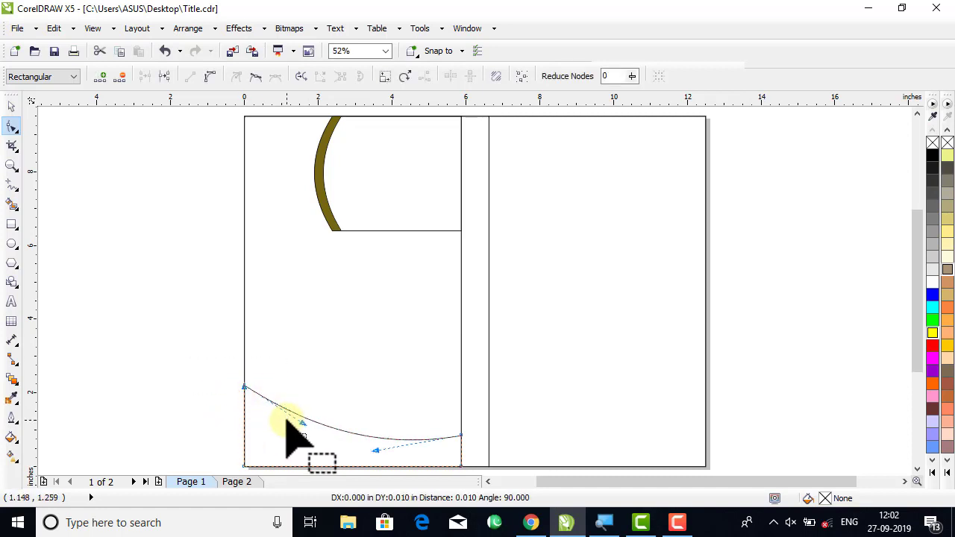
{"action": "left_click", "coordinate": [352, 438]}
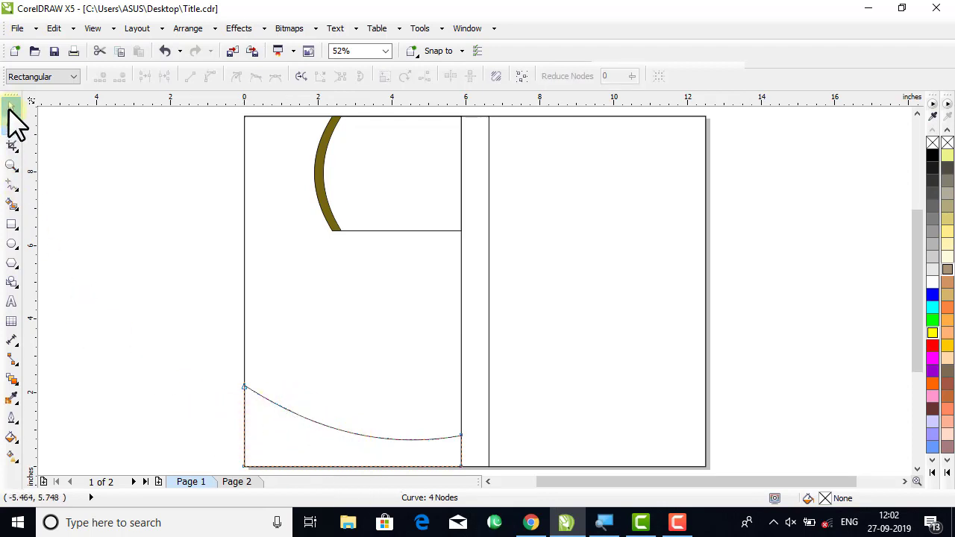
Fill the curved bottom band with the dark red shade C9 M85 Y100 K45.
{"action": "left_click", "coordinate": [11, 106]}
{"action": "left_click", "coordinate": [286, 422]}
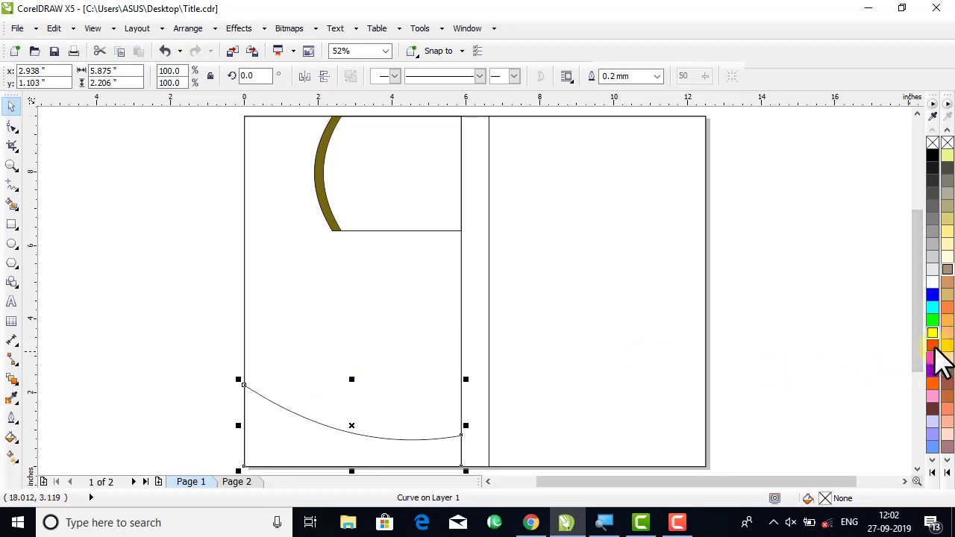
{"action": "left_click", "coordinate": [947, 473]}
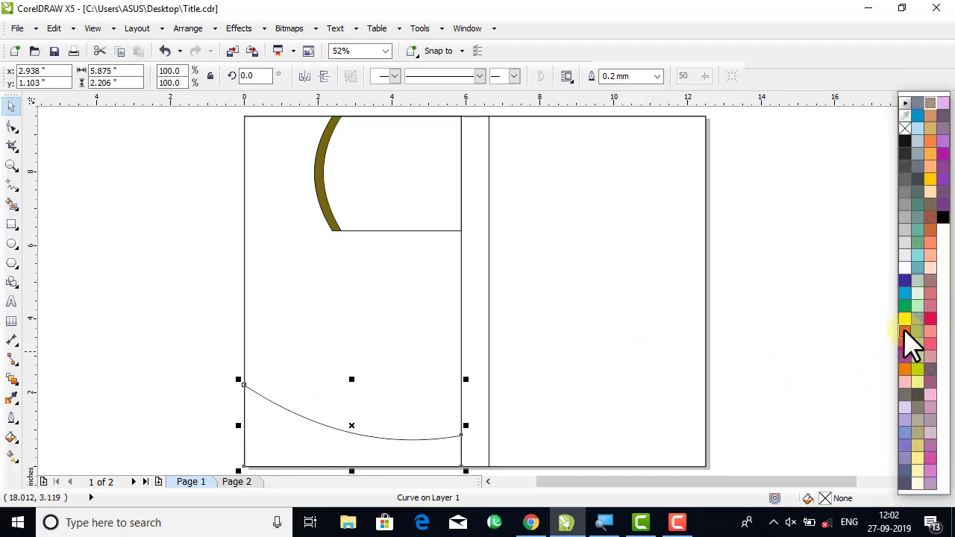
{"action": "left_click", "coordinate": [906, 331]}
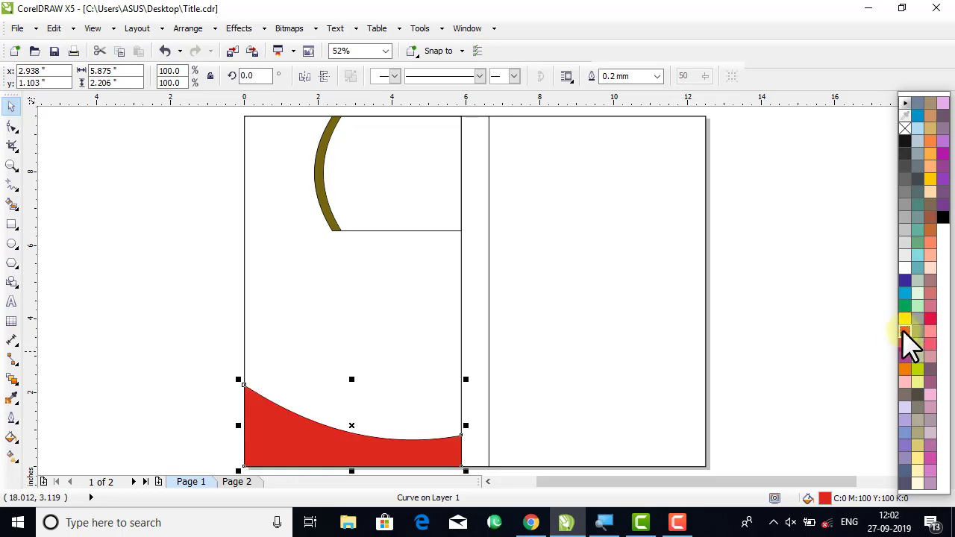
{"action": "left_click", "coordinate": [903, 333]}
{"action": "left_click", "coordinate": [843, 407]}
{"action": "key", "text": "alt+Tab"}
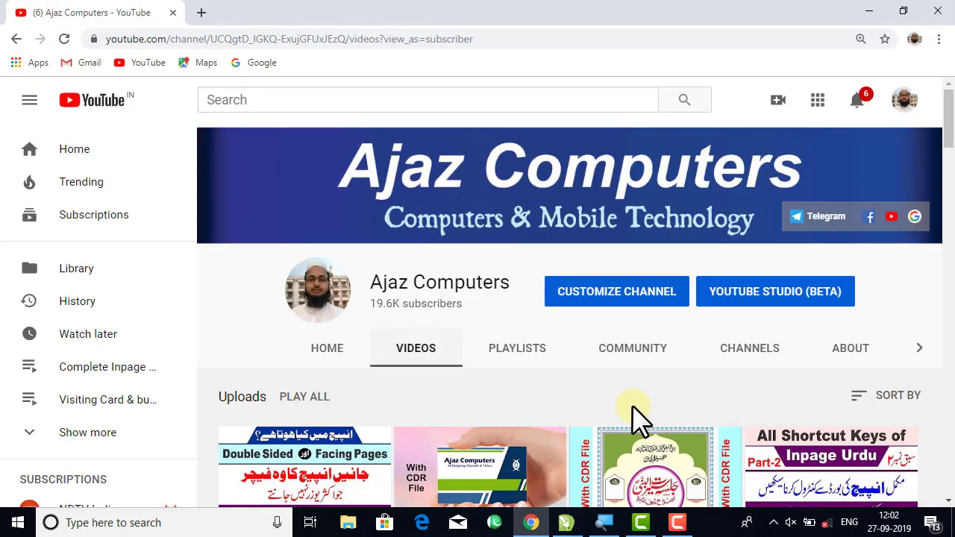
{"action": "left_click", "coordinate": [567, 525]}
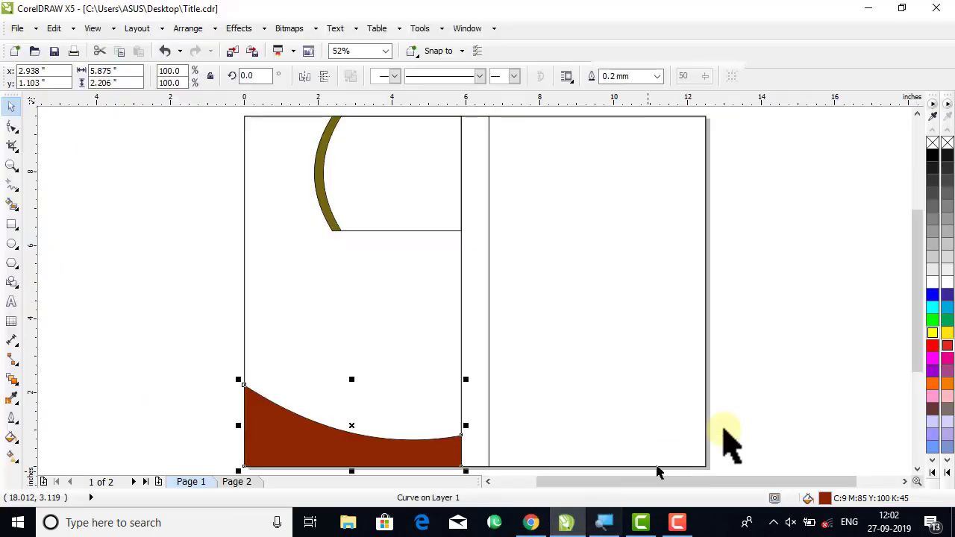
{"action": "left_click", "coordinate": [948, 356]}
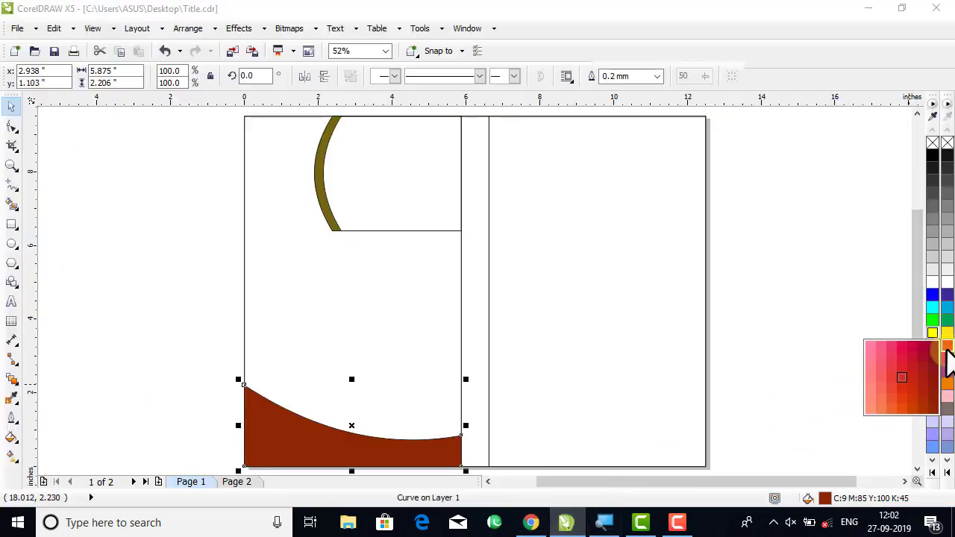
{"action": "left_click", "coordinate": [171, 394]}
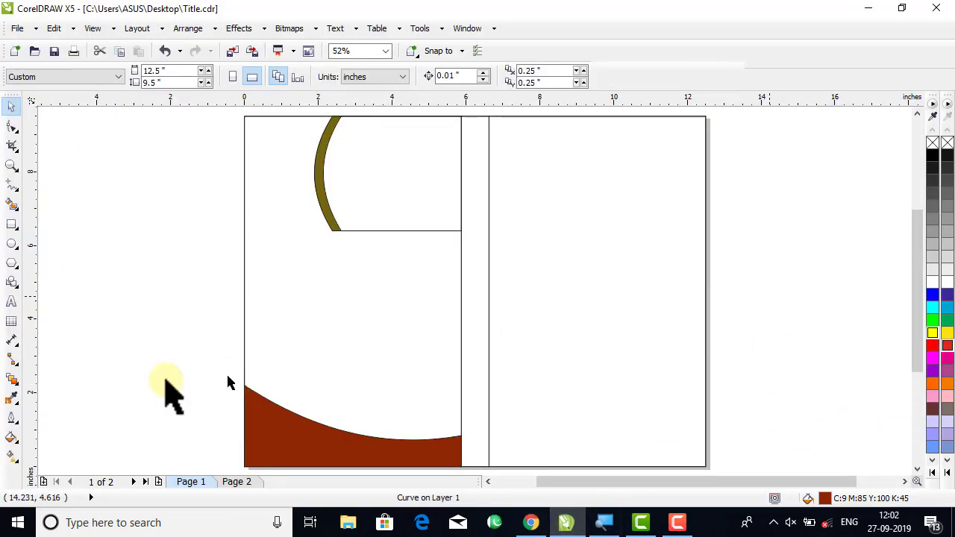
Try to place a copy of the dark red band higher up on the left panel, and undo the attempts.
{"action": "left_click", "coordinate": [317, 435]}
{"action": "left_click_drag", "start_coordinate": [319, 435], "coordinate": [260, 420]}
{"action": "key", "text": "ctrl+z"}
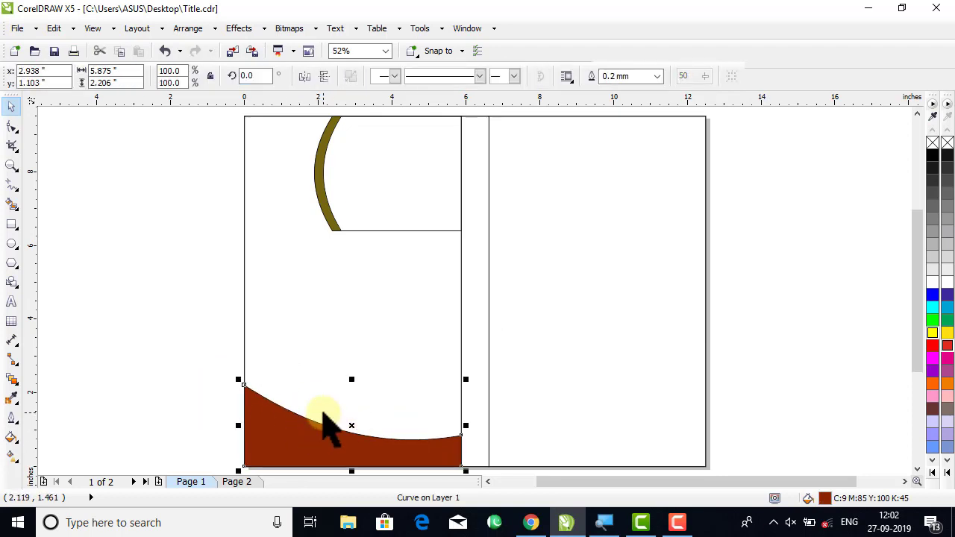
{"action": "left_click_drag", "start_coordinate": [288, 452], "coordinate": [311, 401]}
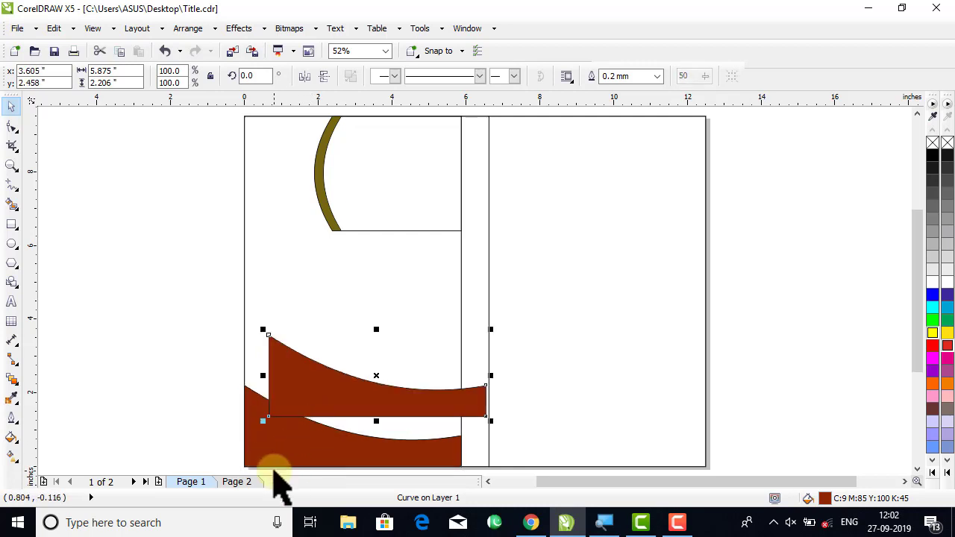
{"action": "key", "text": "ctrl+z"}
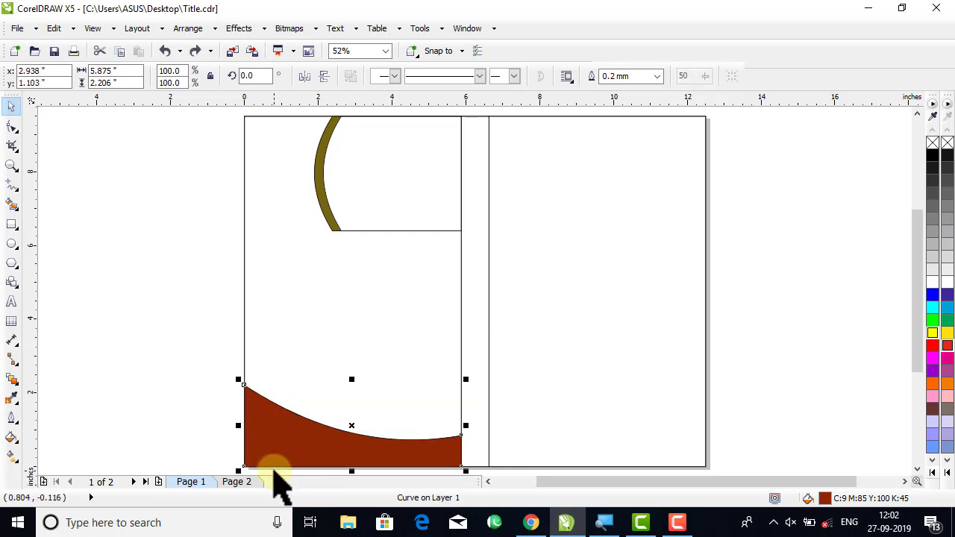
Raise the upper-left node of the bottom band's copy until the shape is about 2.35 inches high.
{"action": "left_click", "coordinate": [12, 127]}
{"action": "left_click_drag", "start_coordinate": [201, 363], "coordinate": [292, 409]}
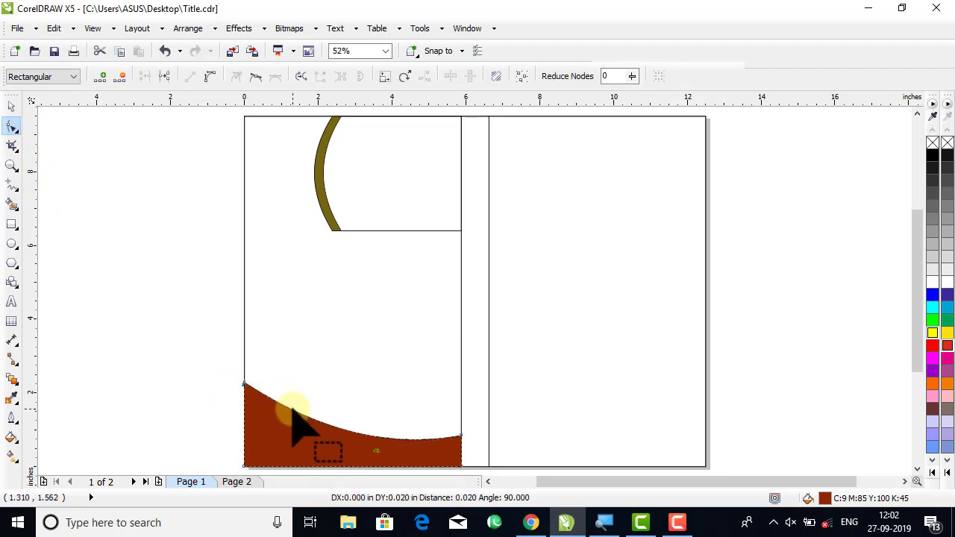
{"action": "left_click_drag", "start_coordinate": [292, 412], "coordinate": [292, 413]}
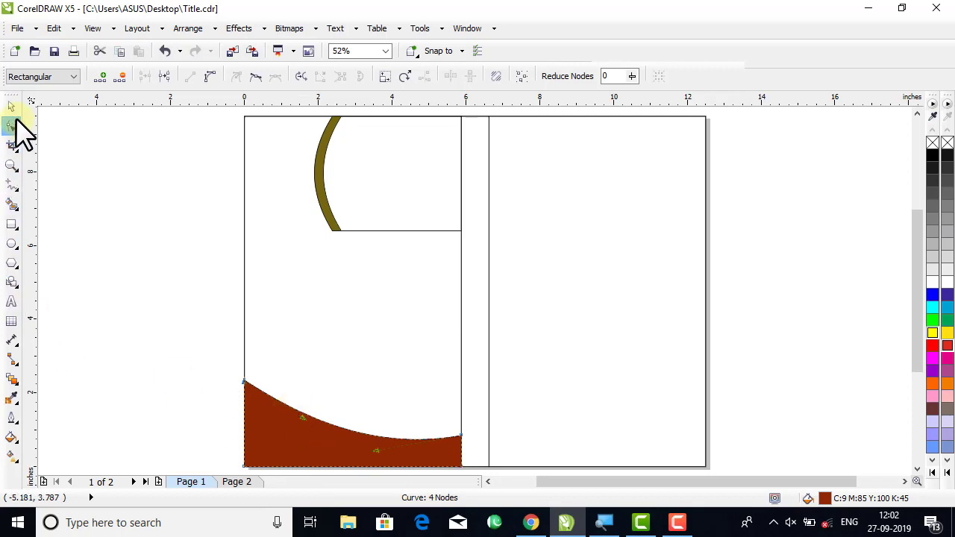
{"action": "left_click", "coordinate": [11, 107]}
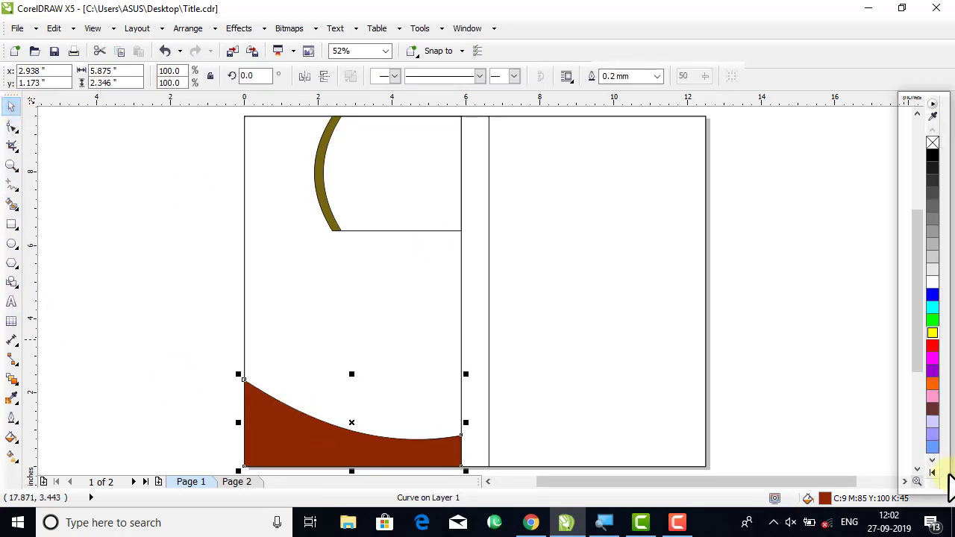
Fill the raised band copy with yellow C0 M20 Y100 K0 and send it behind the dark red band.
{"action": "left_click", "coordinate": [948, 473]}
{"action": "left_click", "coordinate": [931, 178]}
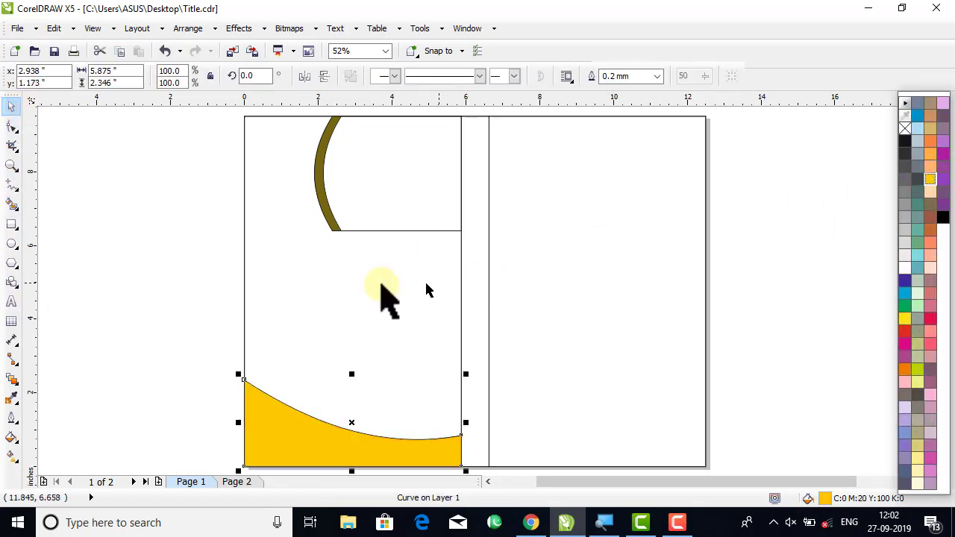
{"action": "left_click", "coordinate": [144, 295]}
{"action": "left_click", "coordinate": [259, 438]}
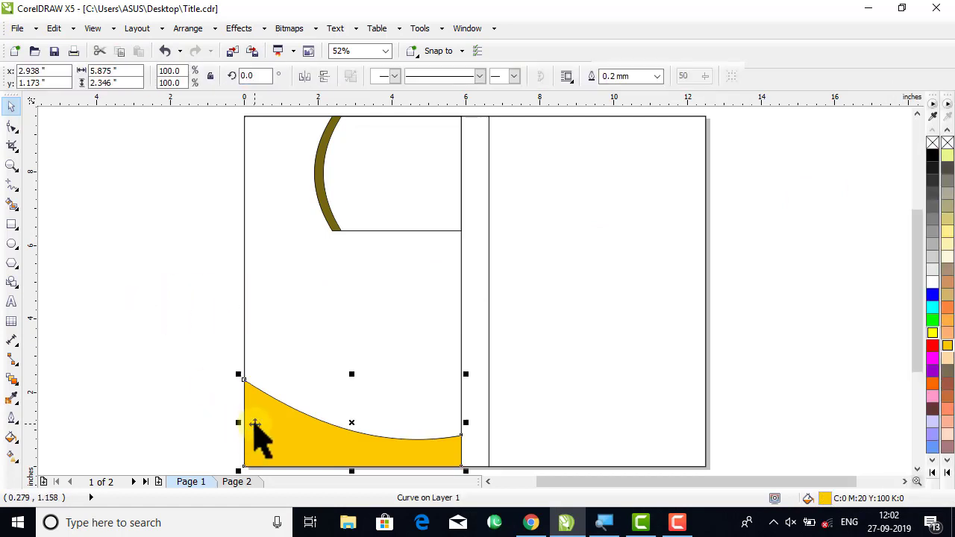
{"action": "left_click", "coordinate": [255, 423]}
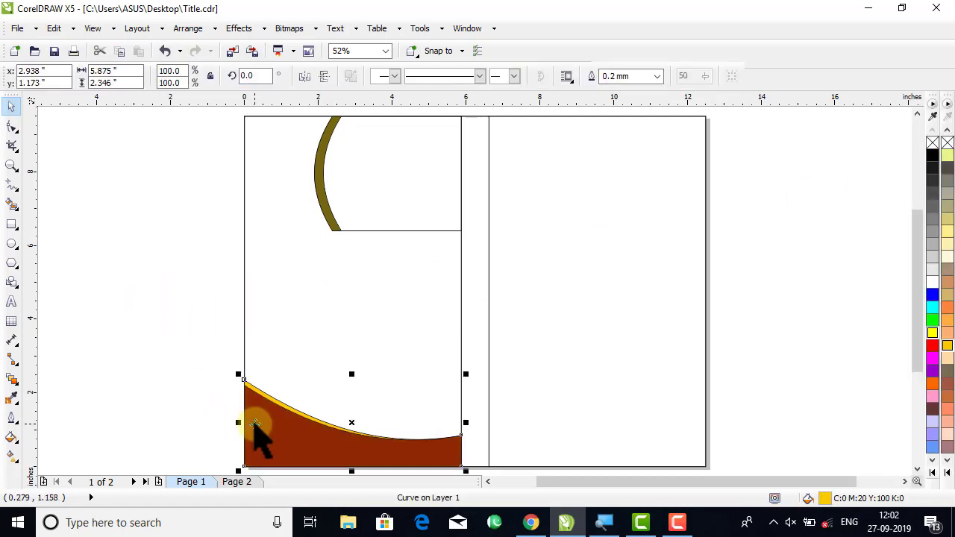
{"action": "left_click", "coordinate": [171, 345]}
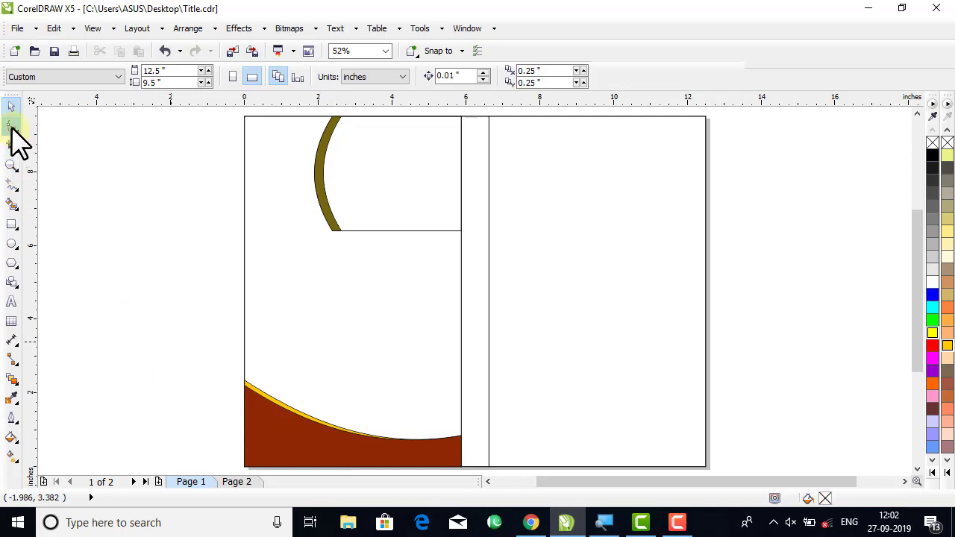
Raise the yellow band's upper-left node until the shape is about 2.49 inches high.
{"action": "left_click", "coordinate": [12, 126]}
{"action": "left_click", "coordinate": [253, 389]}
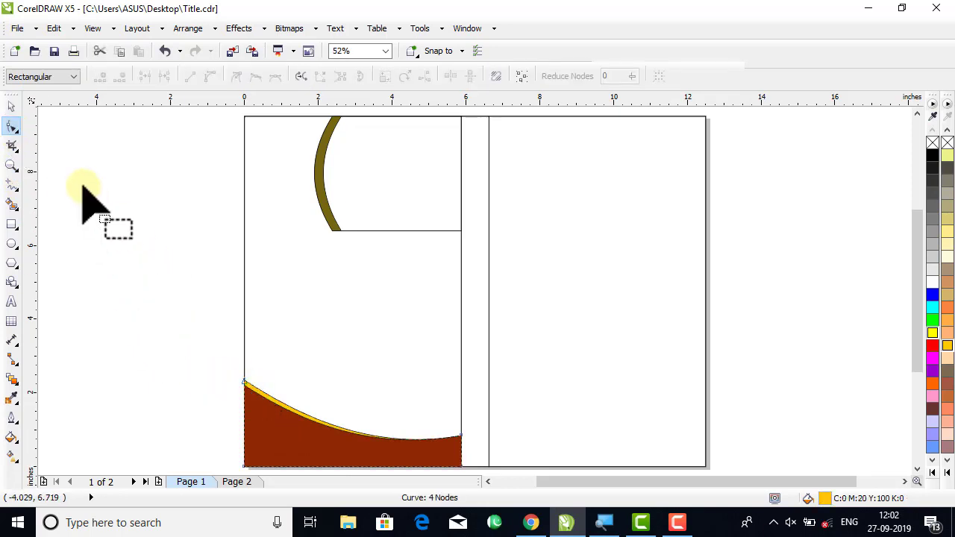
{"action": "left_click_drag", "start_coordinate": [209, 346], "coordinate": [297, 405]}
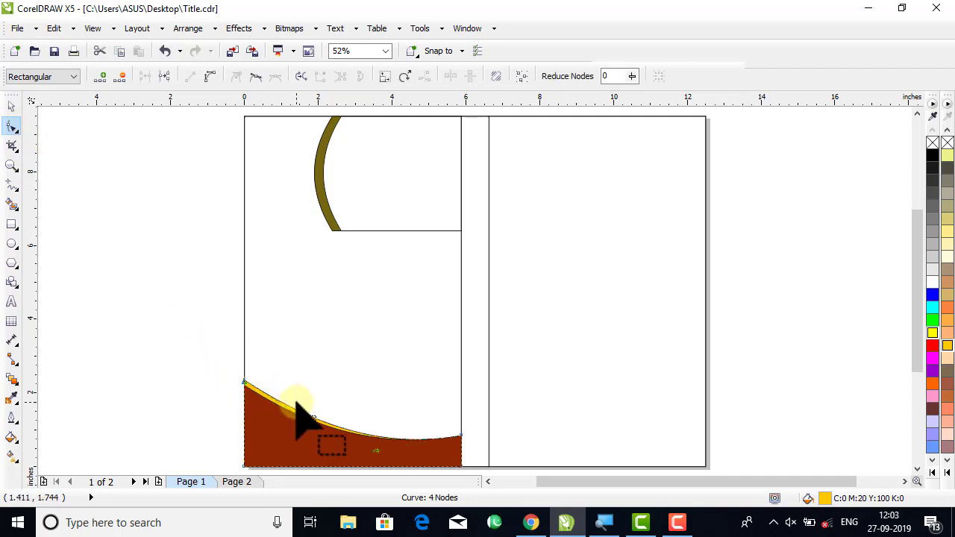
{"action": "key", "text": "Up"}
{"action": "key", "text": "Up"}
{"action": "key", "text": "Up"}
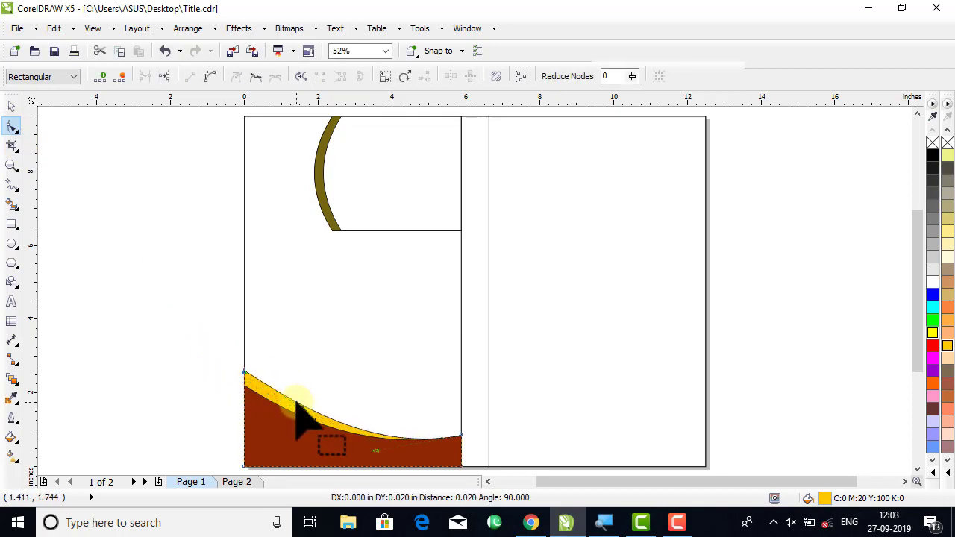
{"action": "key", "text": "Down"}
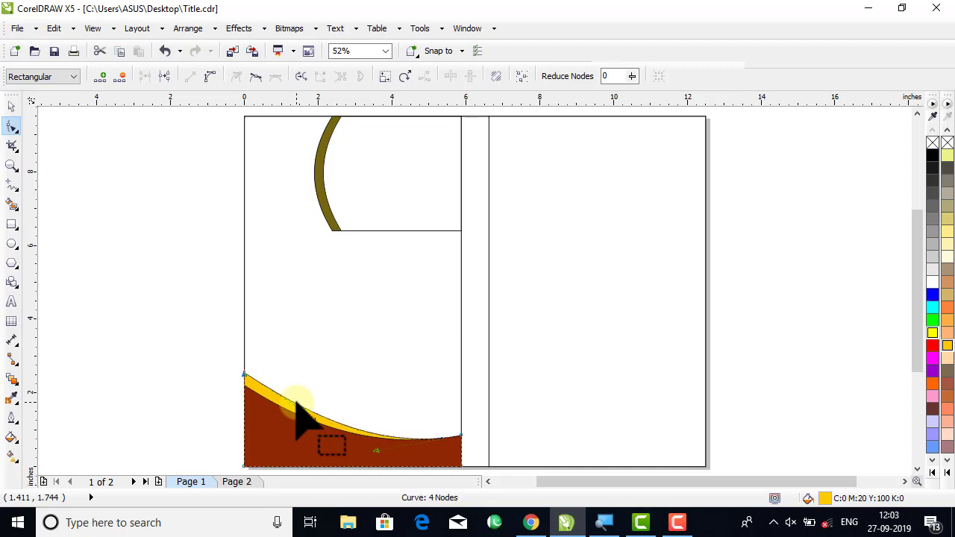
{"action": "key", "text": "Down"}
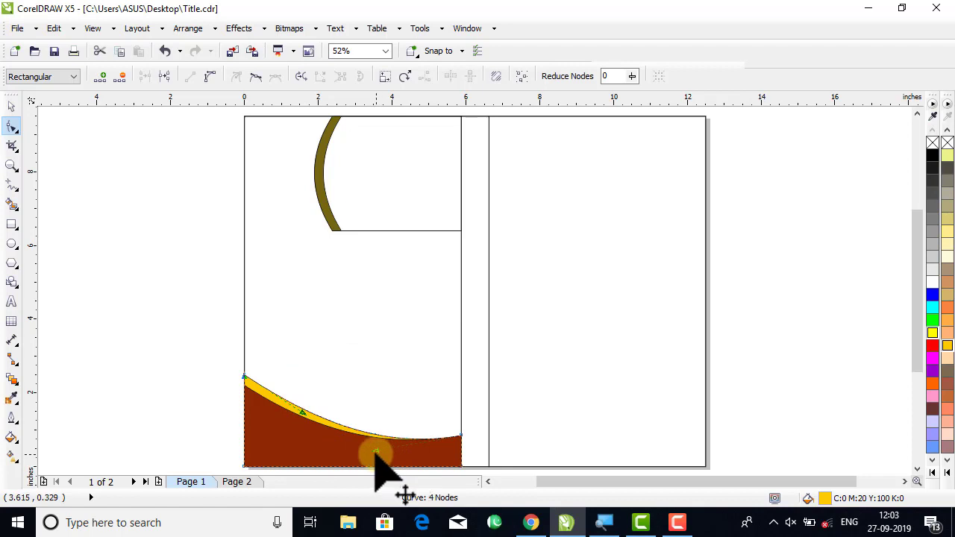
{"action": "left_click", "coordinate": [12, 106]}
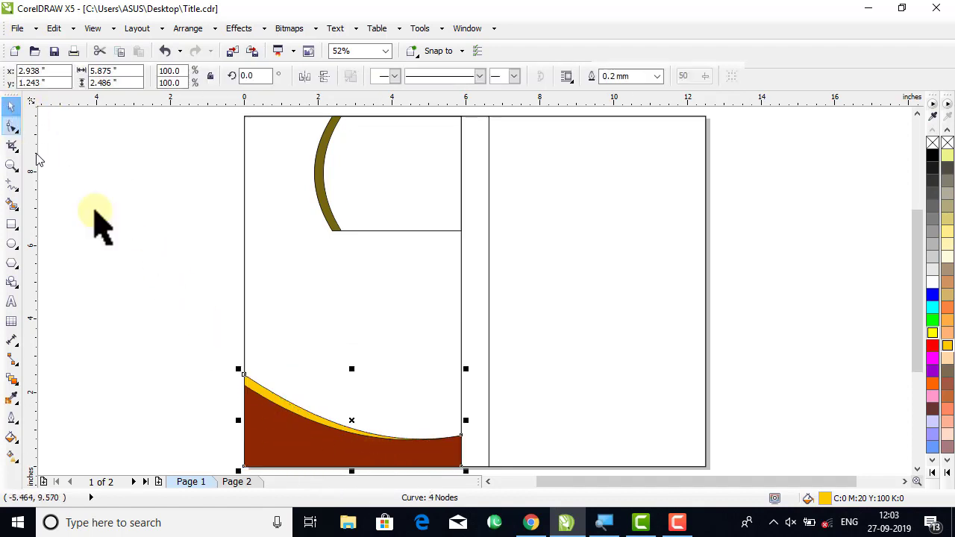
Remove the outlines from both the dark red and the yellow bottom bands.
{"action": "left_click", "coordinate": [128, 310]}
{"action": "left_click_drag", "start_coordinate": [138, 320], "coordinate": [567, 440]}
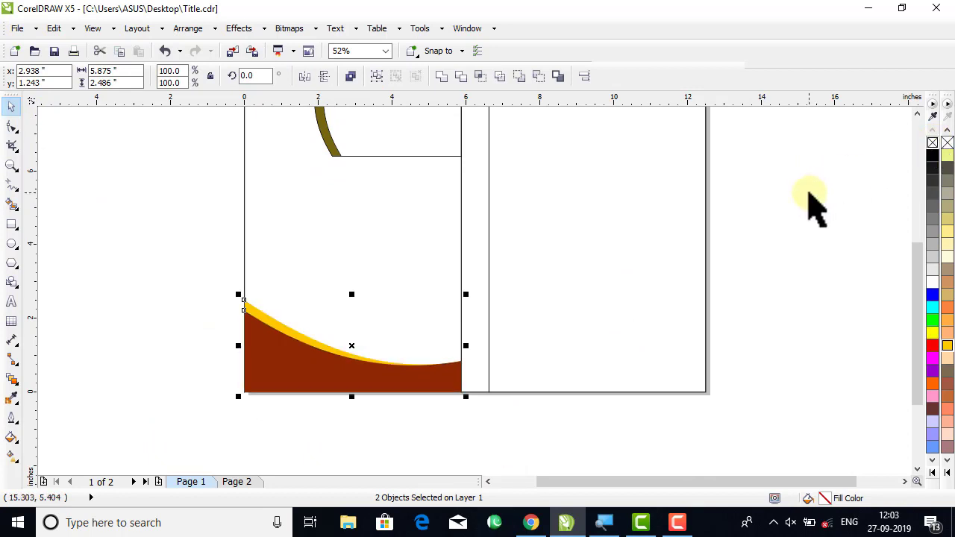
{"action": "scroll", "coordinate": [791, 209], "scroll_direction": "up", "scroll_amount": 3}
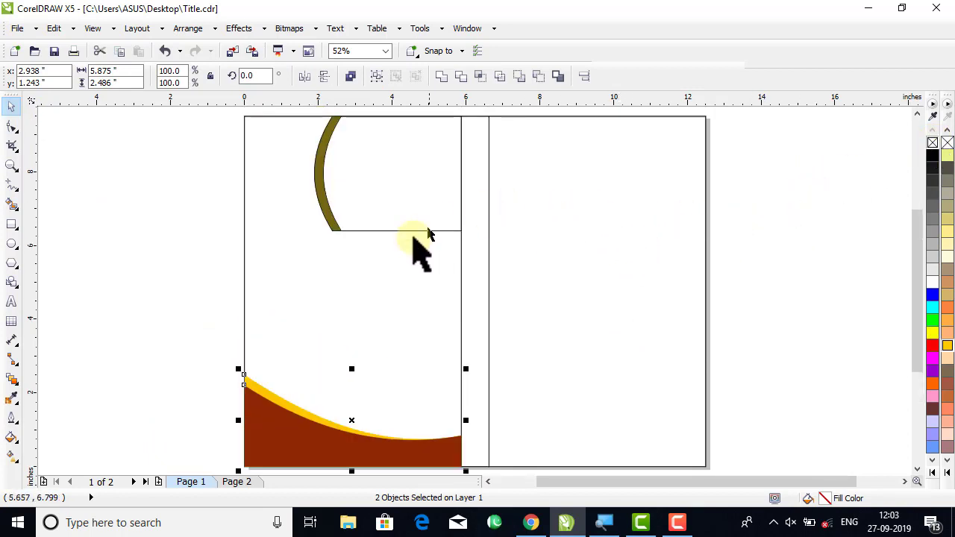
{"action": "left_click", "coordinate": [112, 190]}
Draw a rectangle about 4.75 by 0.73 inches directly below the arc shape, ending at the spine.
{"action": "left_click", "coordinate": [12, 224]}
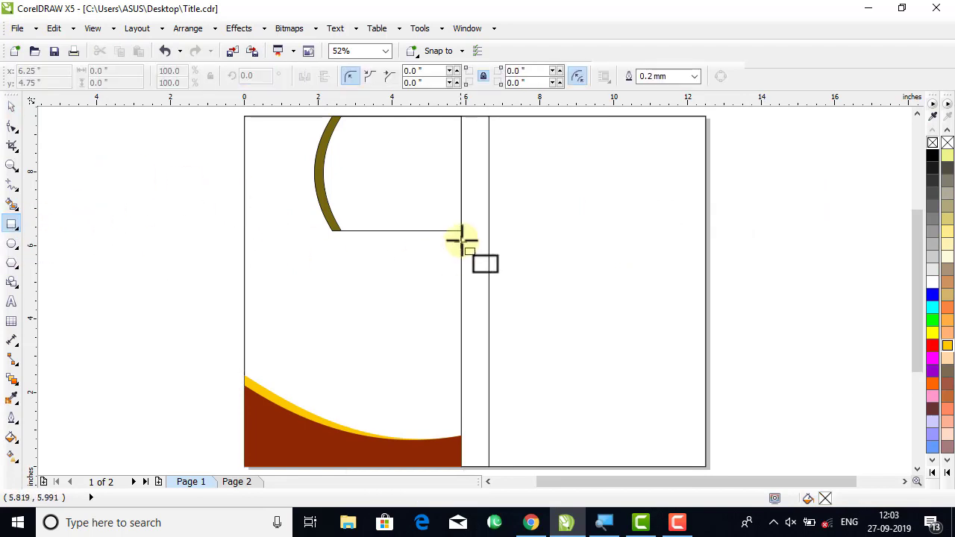
{"action": "left_click_drag", "start_coordinate": [462, 231], "coordinate": [286, 258]}
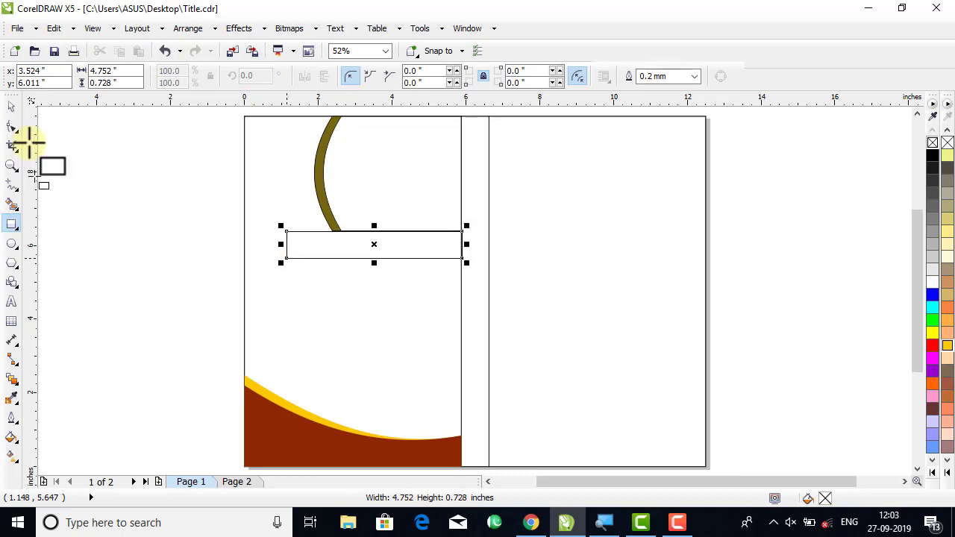
{"action": "left_click", "coordinate": [11, 108]}
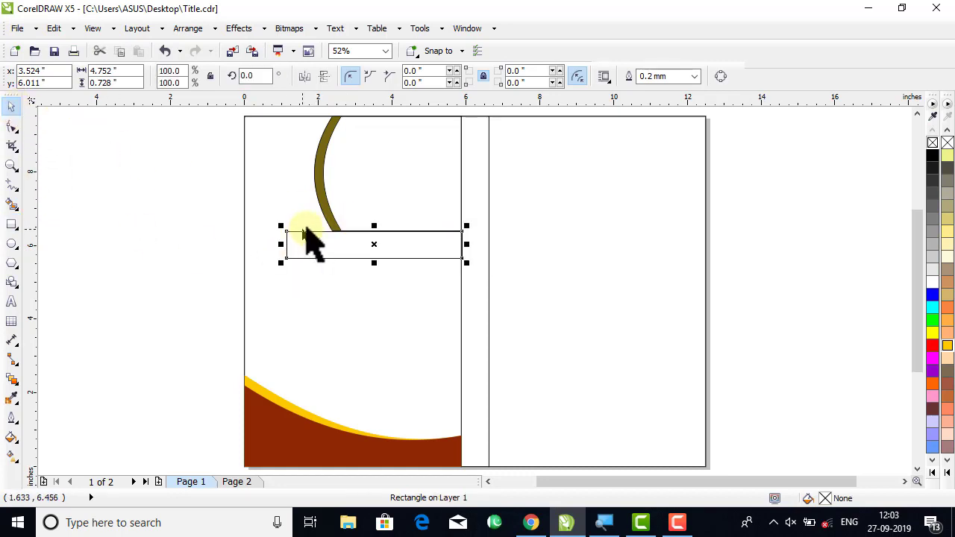
Fill the new rectangle with Neon Red, and darken the fill to crimson C11 M100 Y71 K51.
{"action": "left_click", "coordinate": [947, 473]}
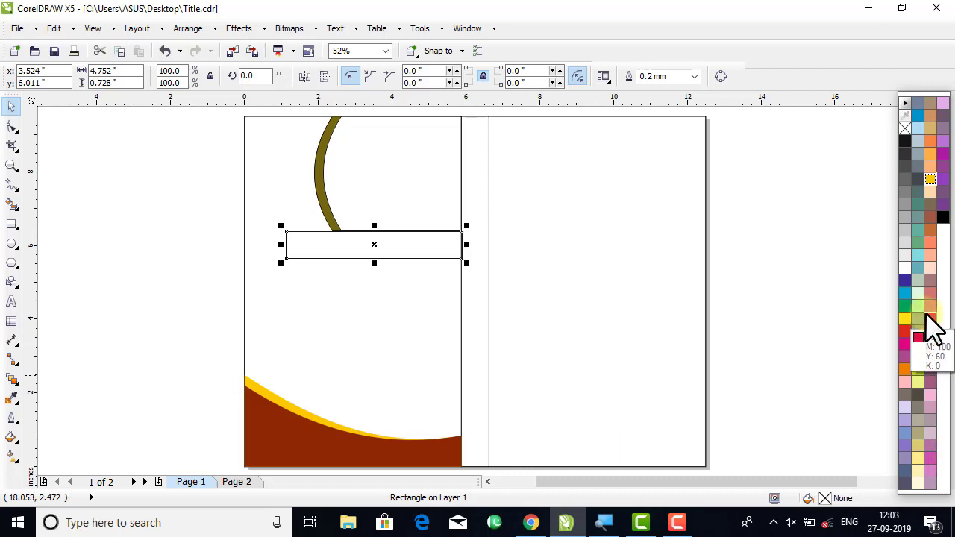
{"action": "left_click", "coordinate": [930, 320]}
{"action": "left_click", "coordinate": [840, 302]}
{"action": "left_click", "coordinate": [407, 251]}
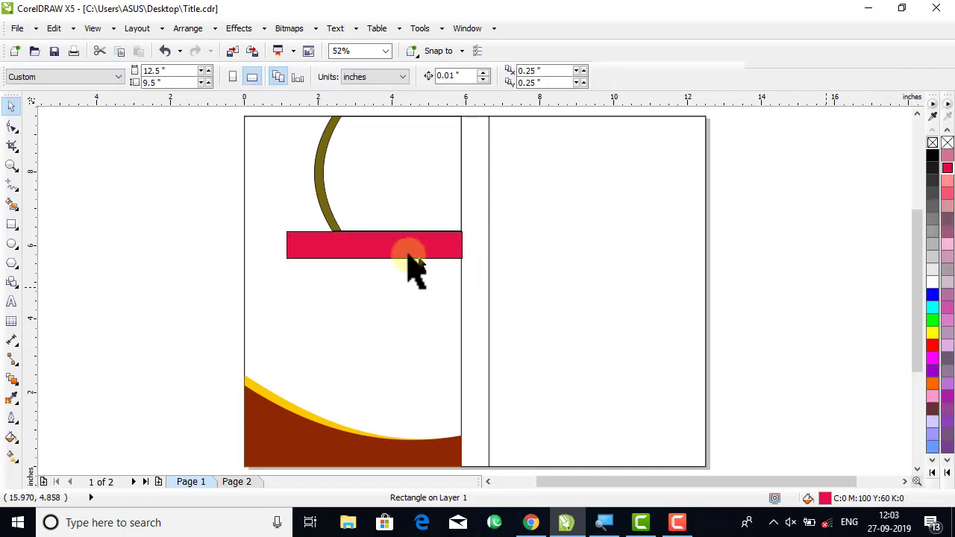
{"action": "double_click", "coordinate": [824, 499]}
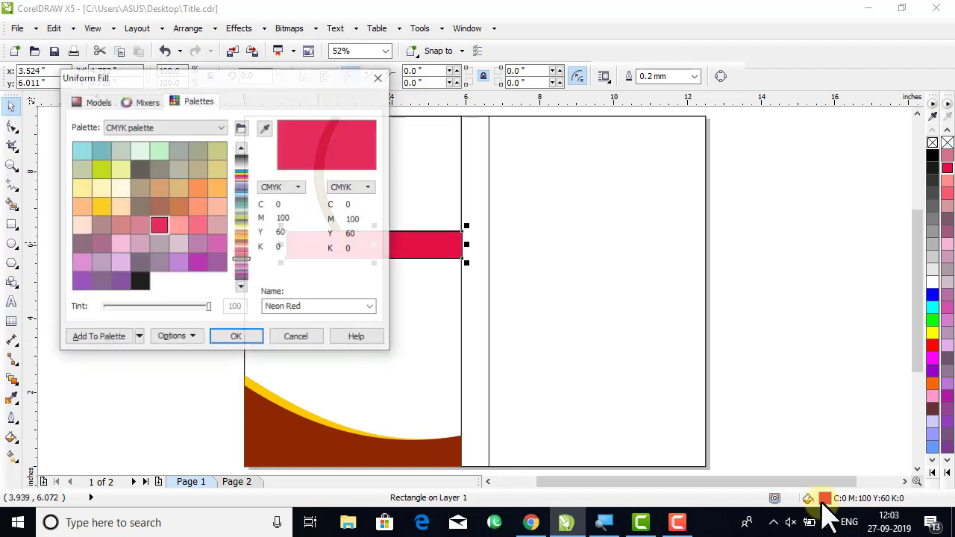
{"action": "left_click", "coordinate": [96, 103]}
{"action": "left_click_drag", "start_coordinate": [217, 165], "coordinate": [221, 229]}
{"action": "left_click", "coordinate": [246, 339]}
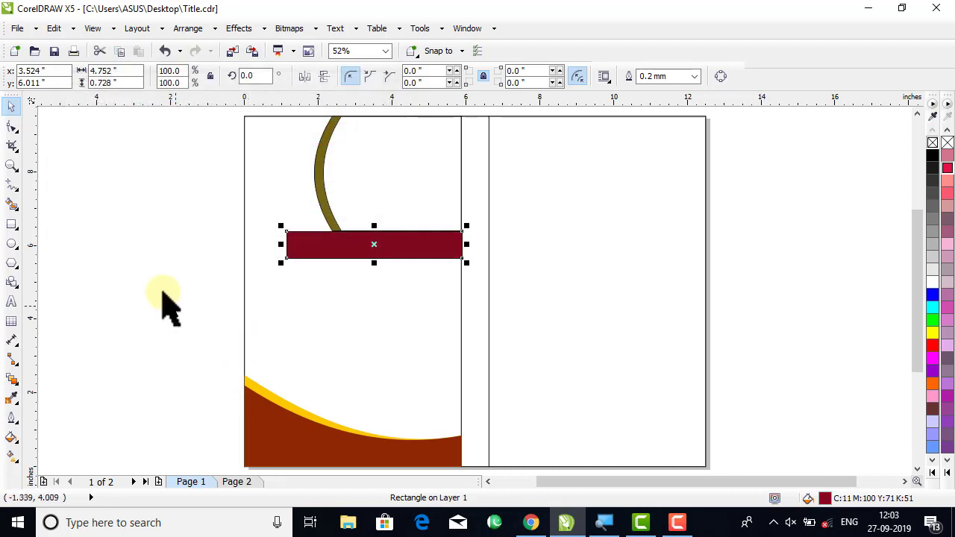
Remove the outline from the dark crimson bar, keeping it in its current position.
{"action": "left_click", "coordinate": [306, 276]}
{"action": "left_click", "coordinate": [331, 247]}
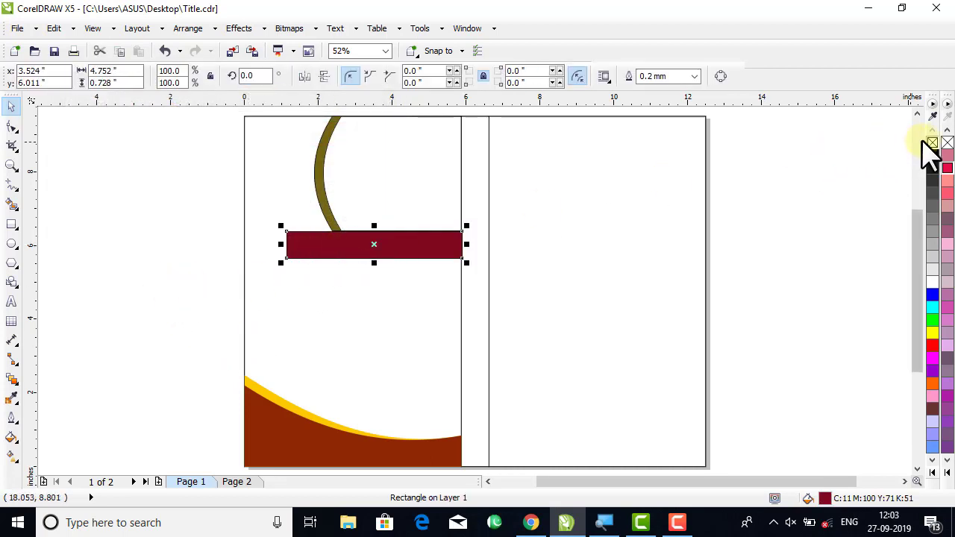
{"action": "right_click", "coordinate": [933, 142]}
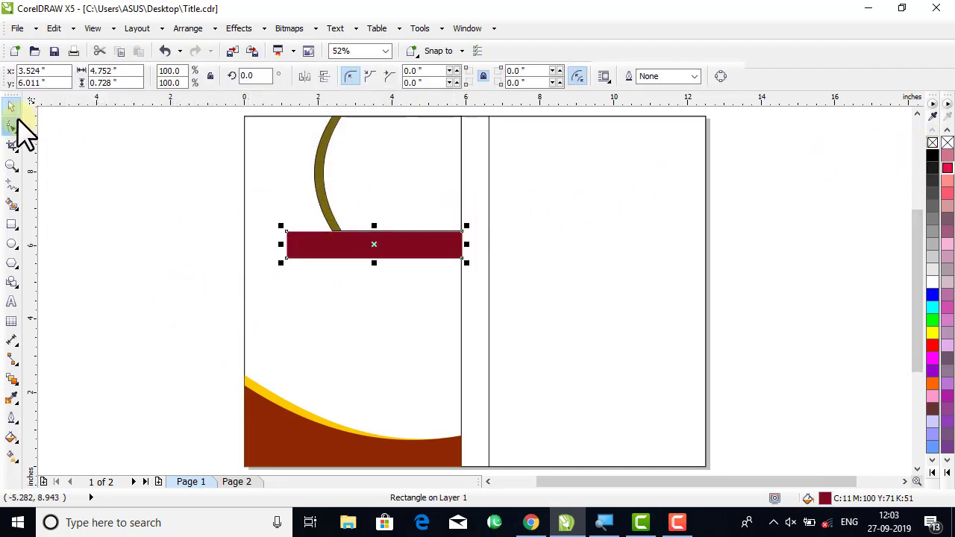
{"action": "left_click_drag", "start_coordinate": [371, 246], "coordinate": [296, 261]}
{"action": "key", "text": "ctrl+z"}
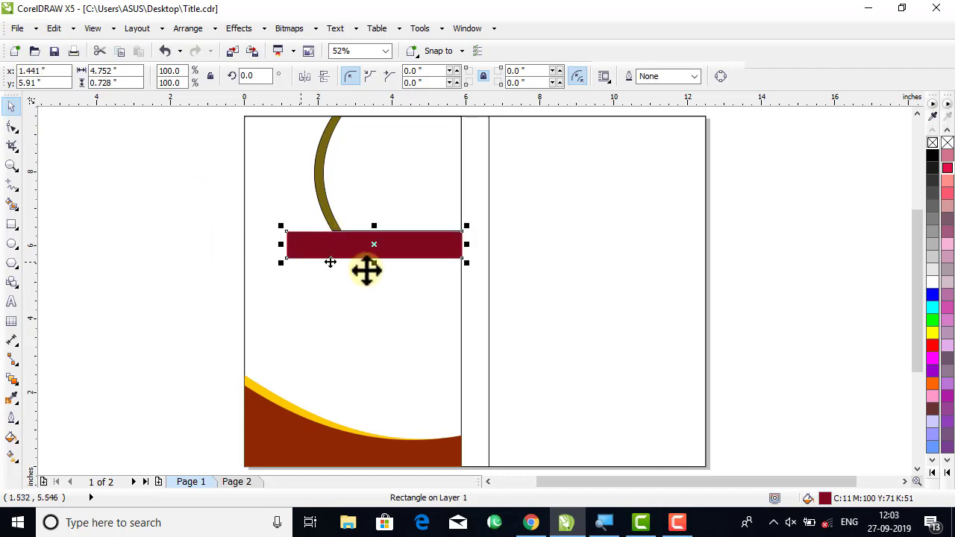
Align the crimson bar with the left panel's right edge and move it up to a Y position of about 6.13 inches.
{"action": "left_click", "coordinate": [249, 200]}
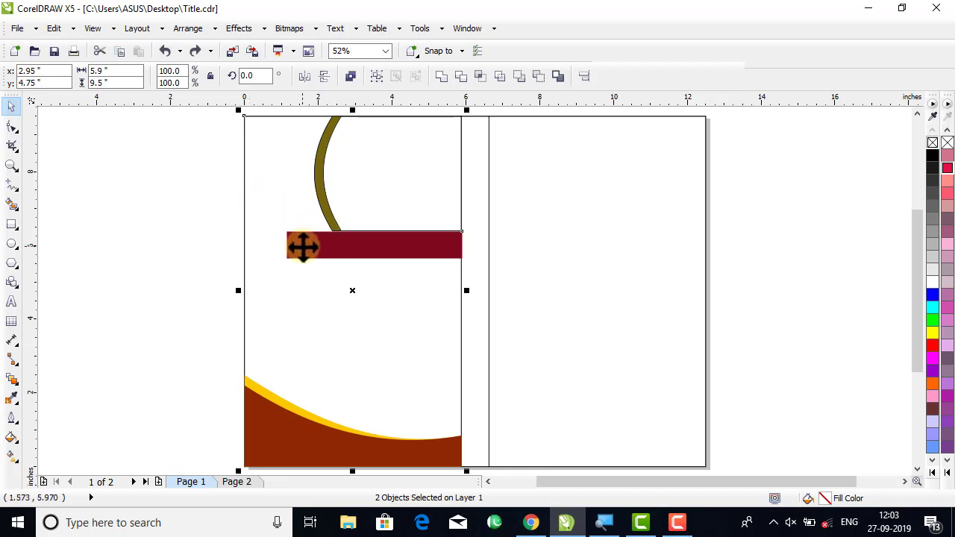
{"action": "left_click_drag", "start_coordinate": [453, 246], "coordinate": [450, 247]}
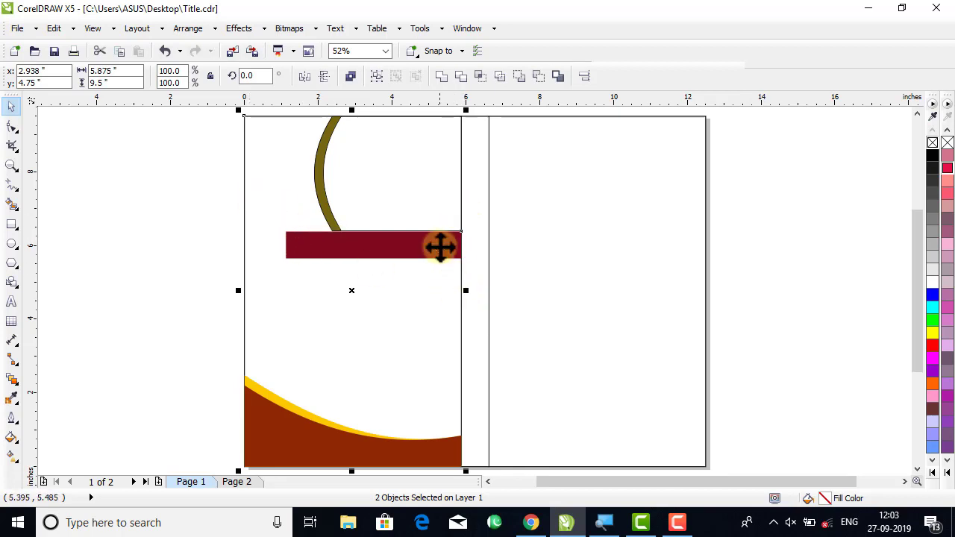
{"action": "left_click", "coordinate": [308, 260]}
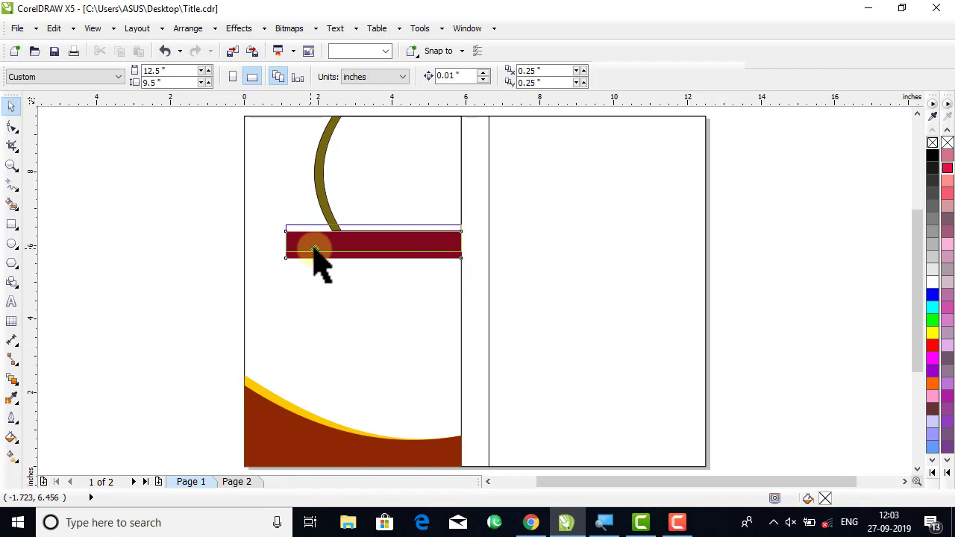
{"action": "left_click", "coordinate": [314, 250]}
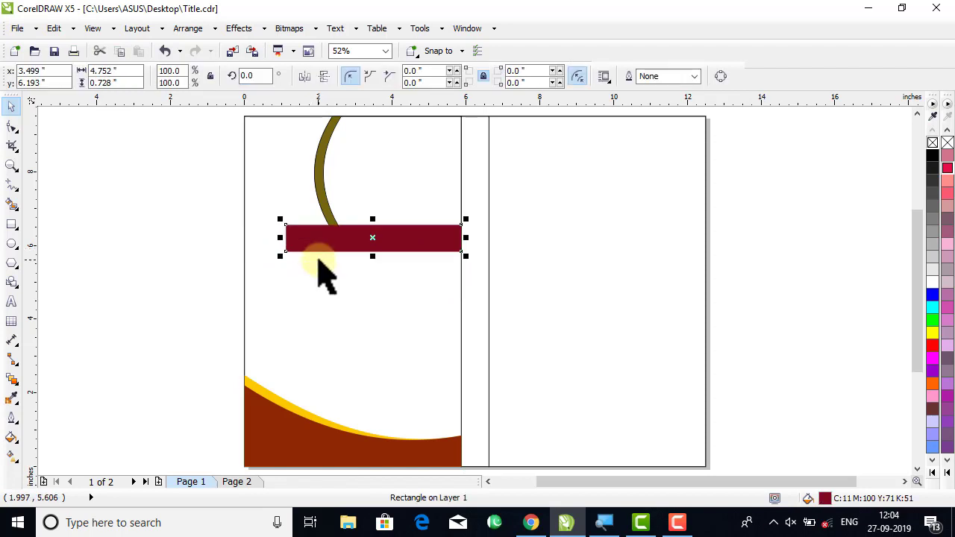
{"action": "key", "text": "Down"}
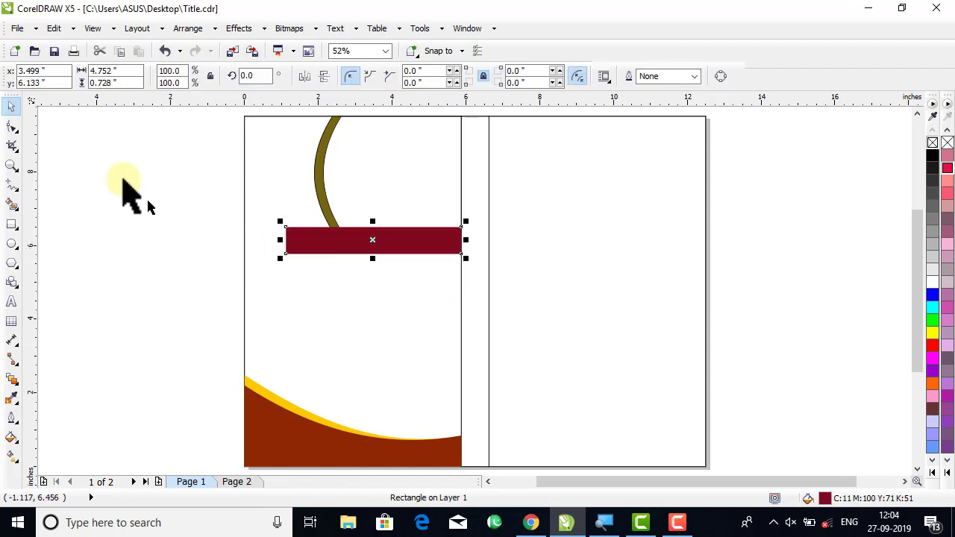
Round the two left corners of the crimson bar to a radius of about 0.364 inches.
{"action": "left_click", "coordinate": [11, 126]}
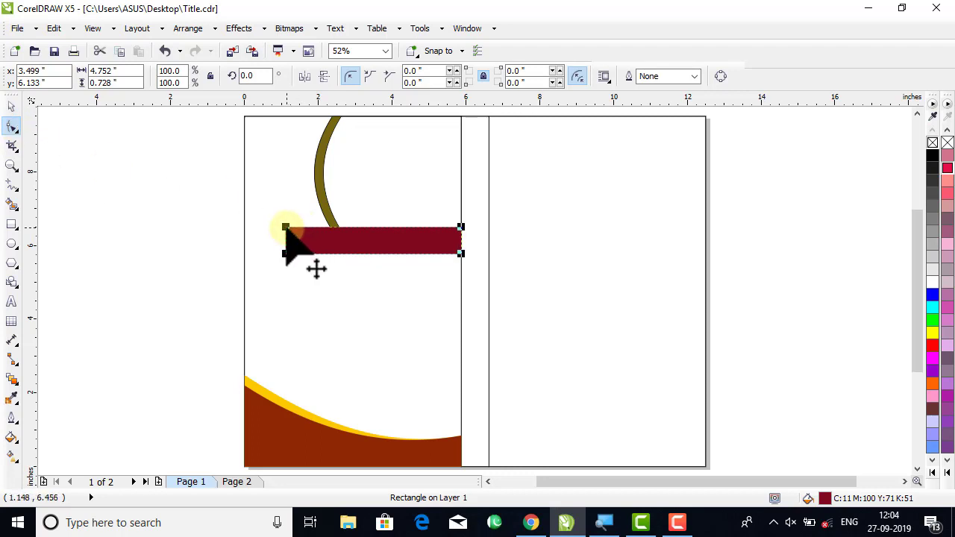
{"action": "left_click_drag", "start_coordinate": [286, 228], "coordinate": [320, 275]}
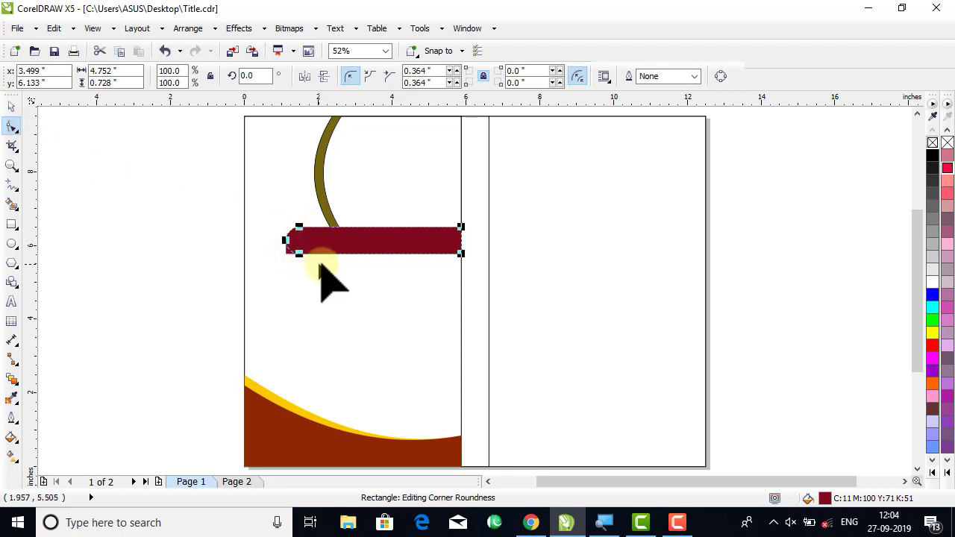
{"action": "left_click", "coordinate": [11, 106]}
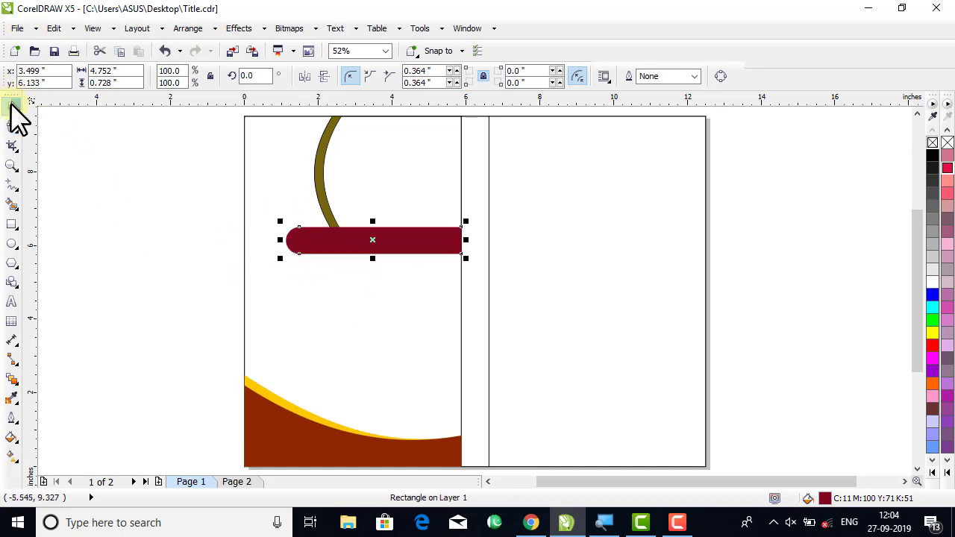
Fill the left panel rectangle with cream C0 M0 Y20 K0, keeping it at its original position.
{"action": "left_click", "coordinate": [241, 206]}
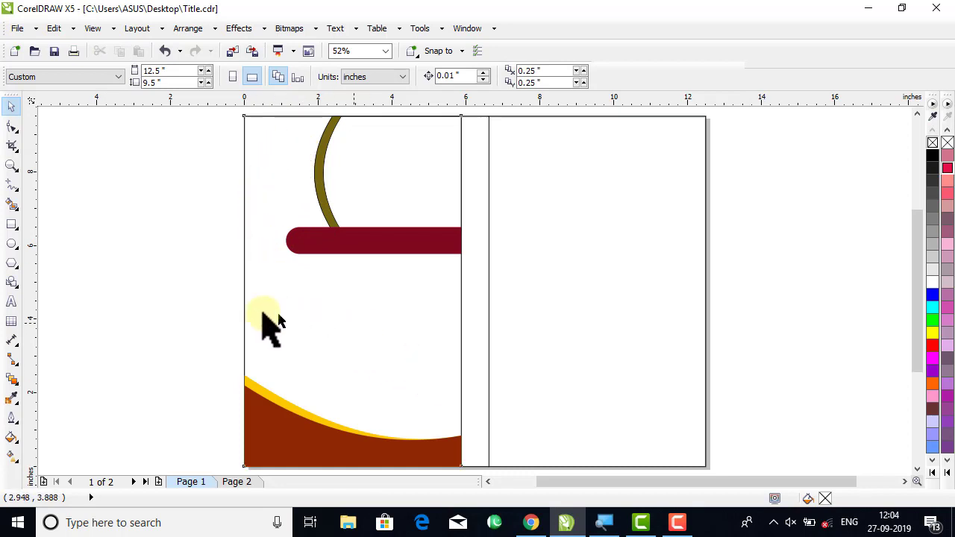
{"action": "left_click_drag", "start_coordinate": [311, 301], "coordinate": [217, 296]}
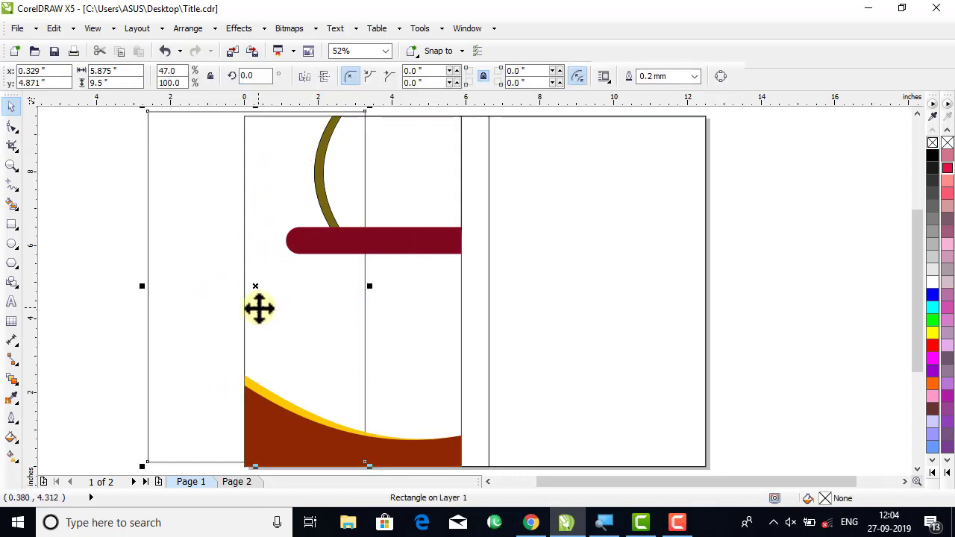
{"action": "key", "text": "ctrl+z"}
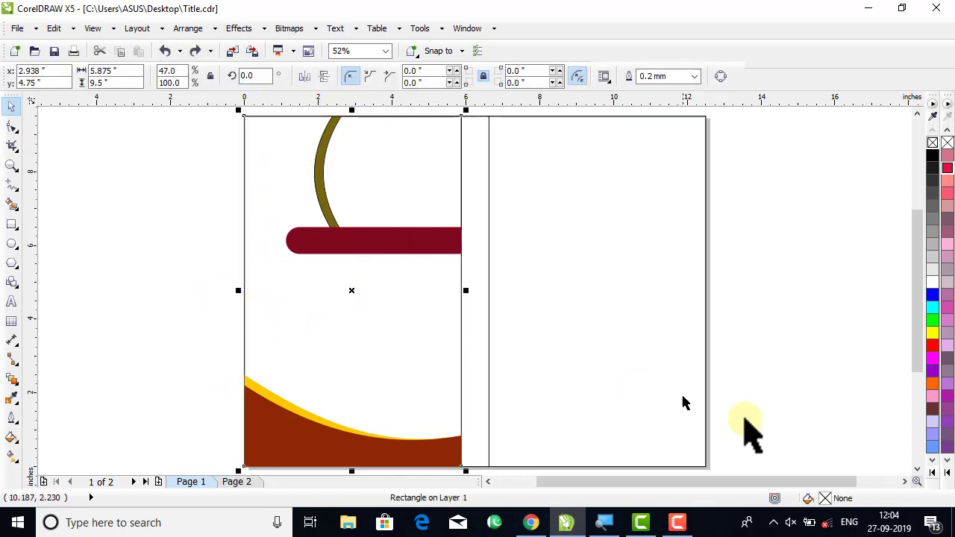
{"action": "left_click", "coordinate": [945, 470]}
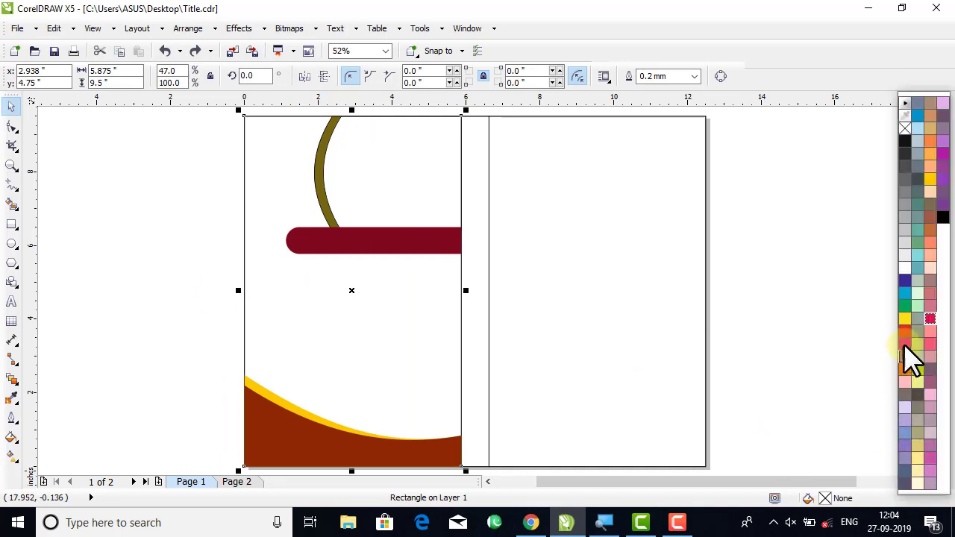
{"action": "left_click", "coordinate": [919, 483]}
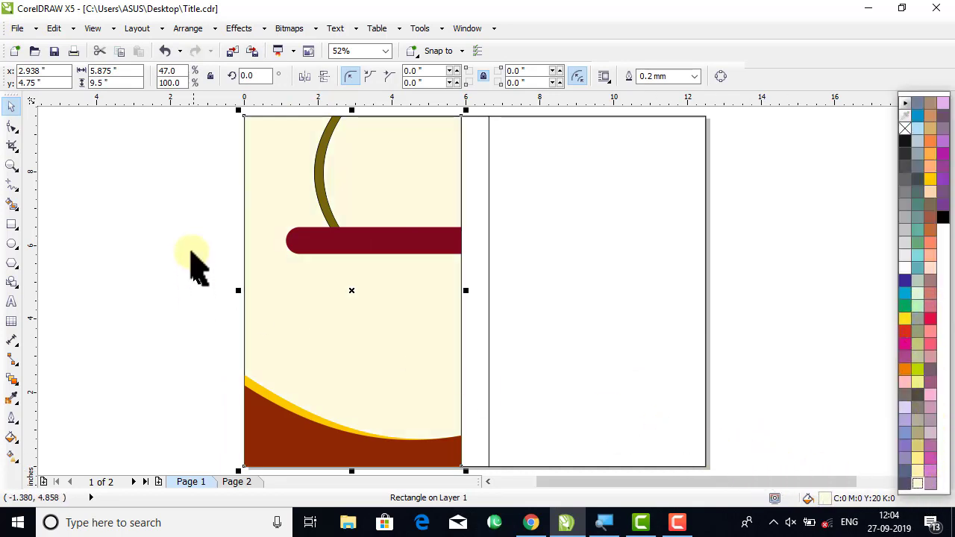
{"action": "left_click", "coordinate": [137, 214]}
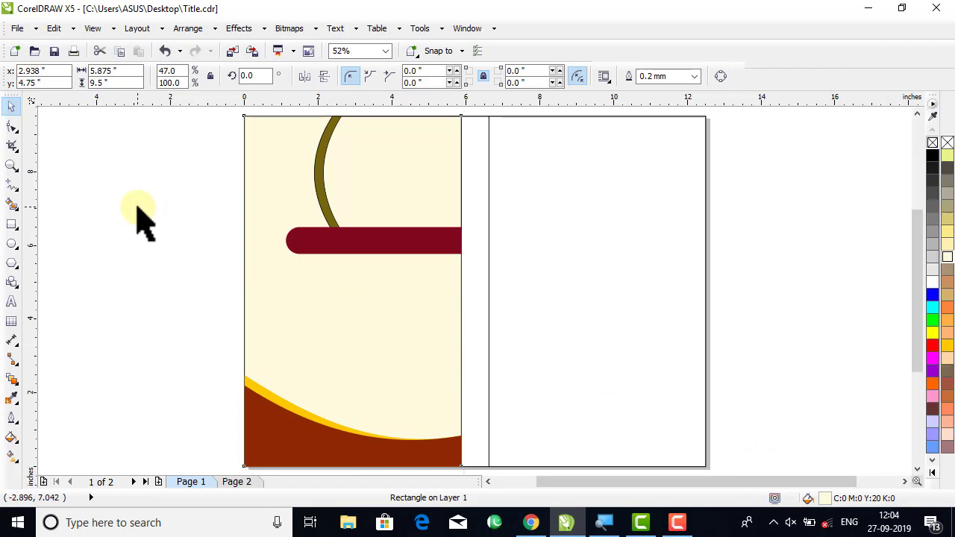
Create a Smart Fill shape in the area enclosed by the olive arc and the crimson bar, and fill it white.
{"action": "left_click", "coordinate": [13, 205]}
{"action": "left_click", "coordinate": [369, 171]}
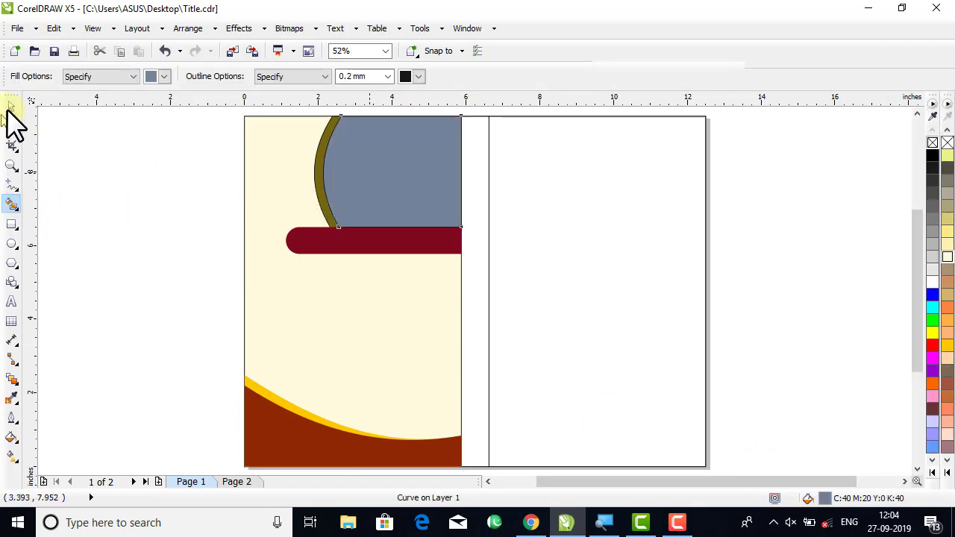
{"action": "left_click", "coordinate": [12, 108]}
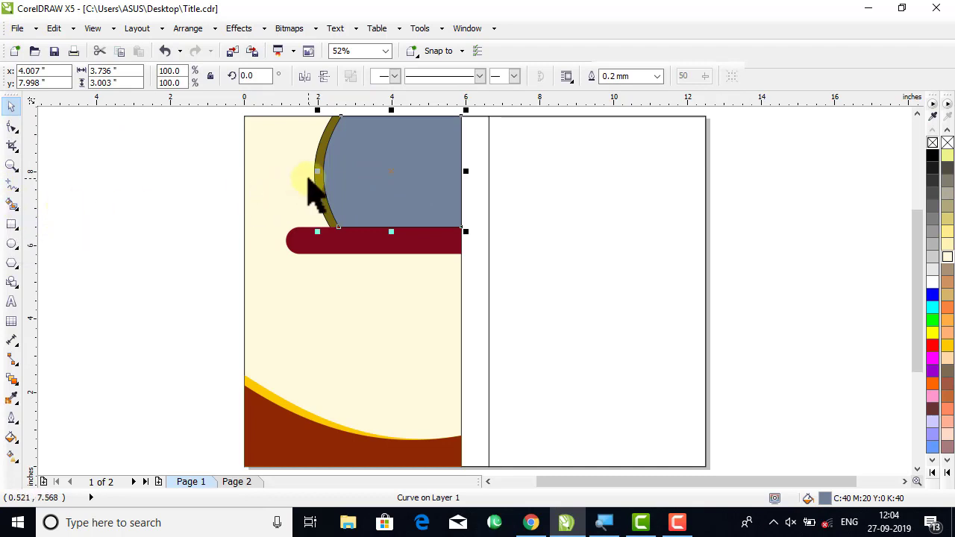
{"action": "left_click", "coordinate": [934, 473]}
{"action": "left_click", "coordinate": [948, 483]}
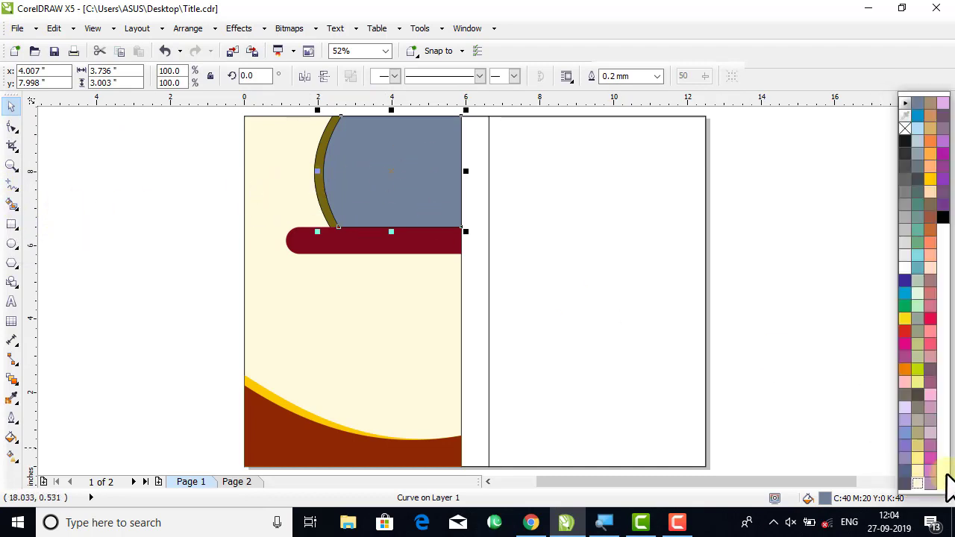
{"action": "left_click", "coordinate": [906, 267]}
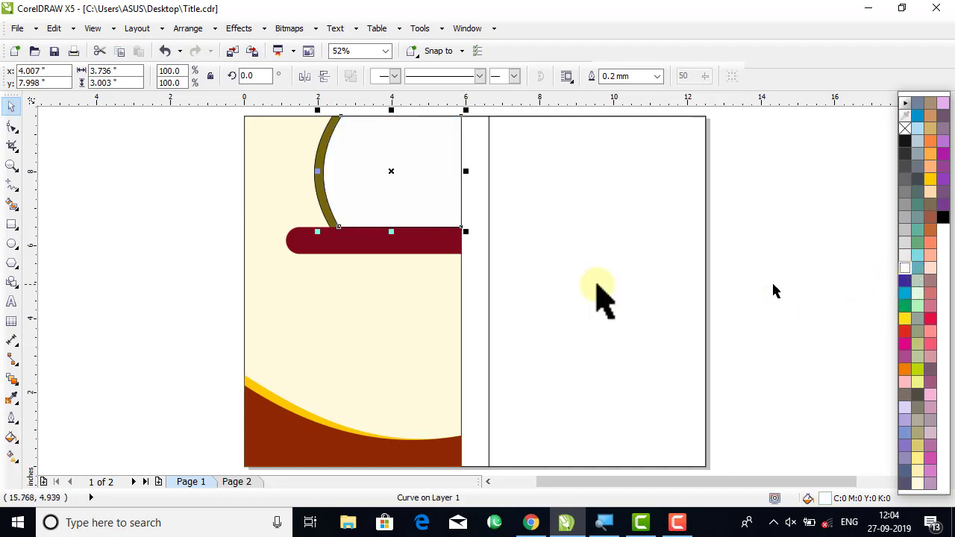
Remove the outlines from all objects on the left panel.
{"action": "left_click", "coordinate": [195, 205]}
{"action": "left_click_drag", "start_coordinate": [221, 109], "coordinate": [480, 473]}
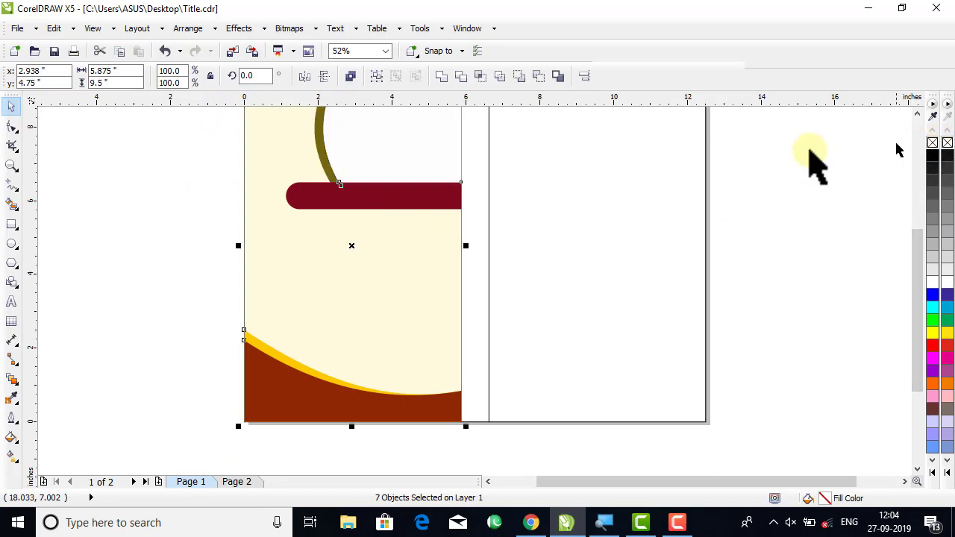
{"action": "left_click", "coordinate": [79, 223]}
{"action": "scroll", "coordinate": [205, 254], "scroll_direction": "up", "scroll_amount": 1}
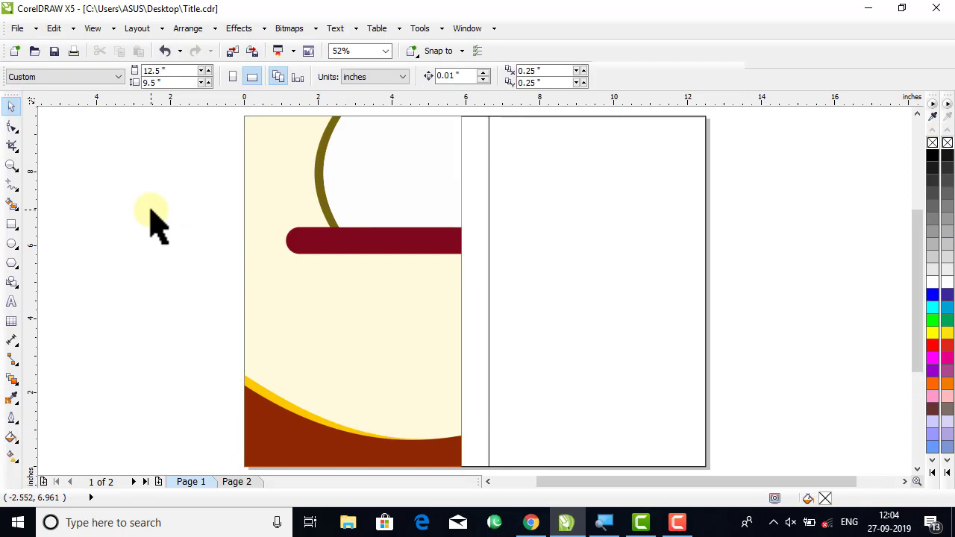
Move the grouped artwork on Page 2 onto the pasteboard beside the page, and return to Page 1.
{"action": "left_click", "coordinate": [237, 482]}
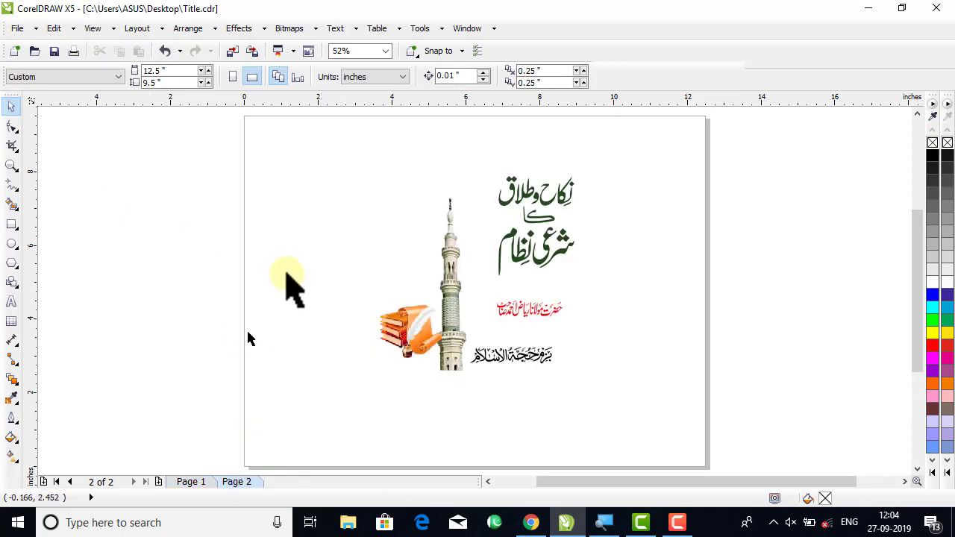
{"action": "left_click_drag", "start_coordinate": [298, 128], "coordinate": [556, 392]}
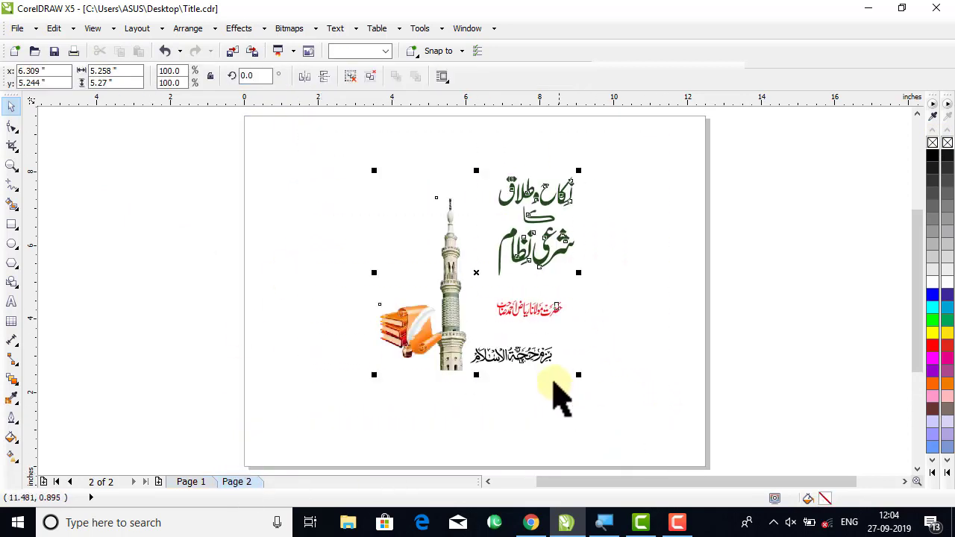
{"action": "left_click", "coordinate": [482, 283]}
{"action": "left_click_drag", "start_coordinate": [326, 145], "coordinate": [635, 398]}
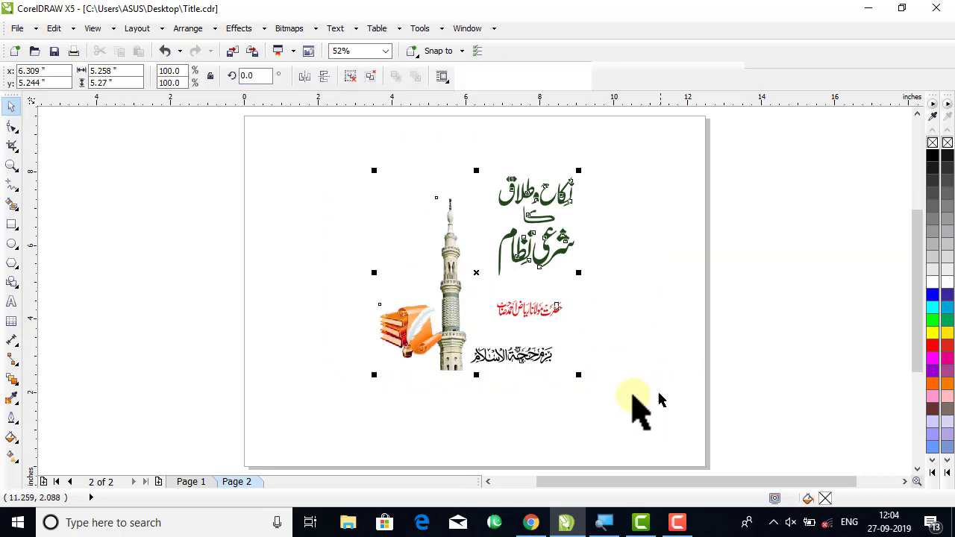
{"action": "left_click_drag", "start_coordinate": [476, 275], "coordinate": [89, 259]}
{"action": "left_click", "coordinate": [191, 482]}
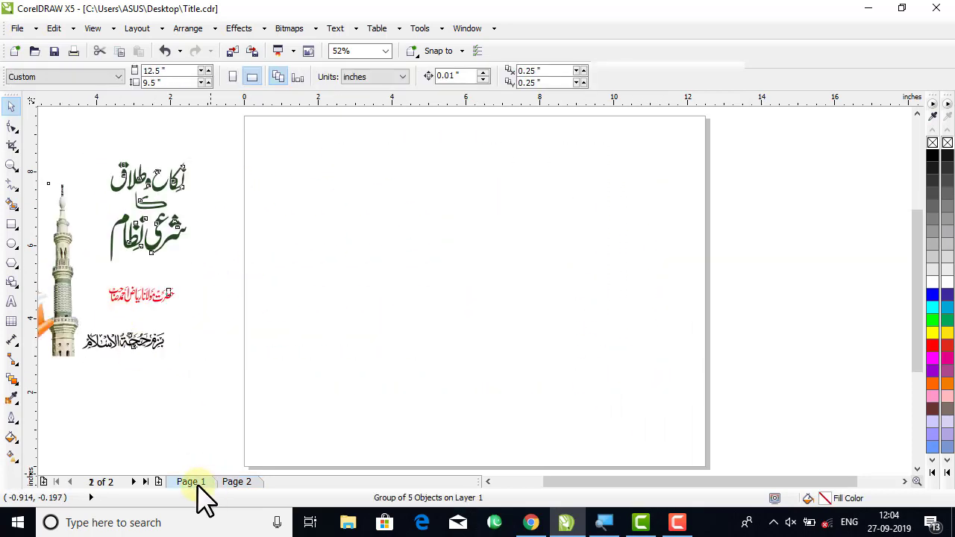
Ungroup the artwork on the pasteboard into its separate lettering and image objects.
{"action": "scroll", "coordinate": [254, 355], "scroll_direction": "left", "scroll_amount": 3}
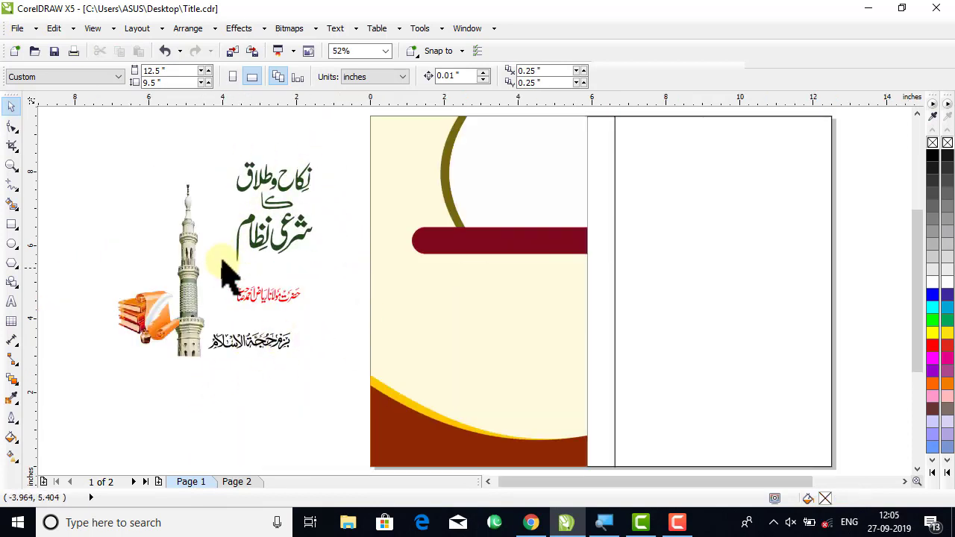
{"action": "left_click", "coordinate": [276, 217]}
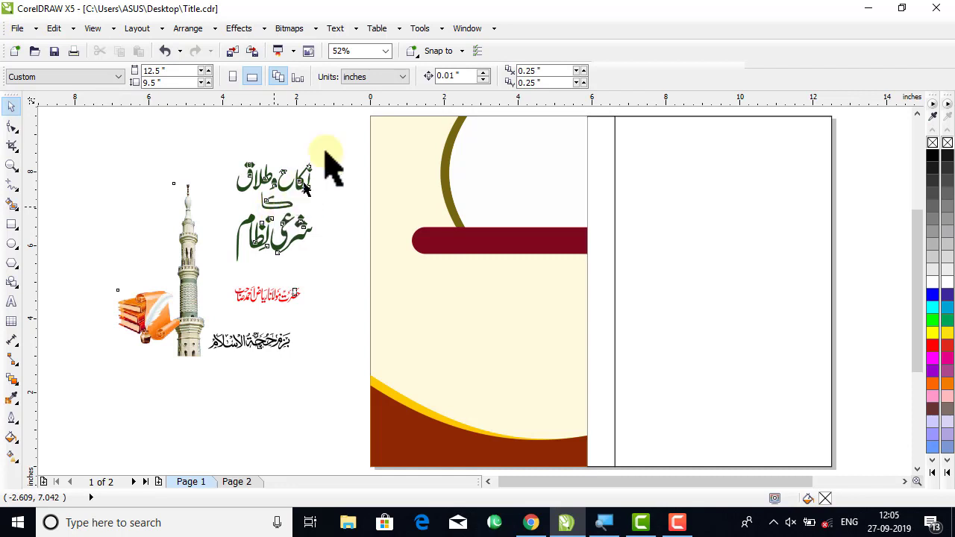
{"action": "left_click", "coordinate": [350, 75]}
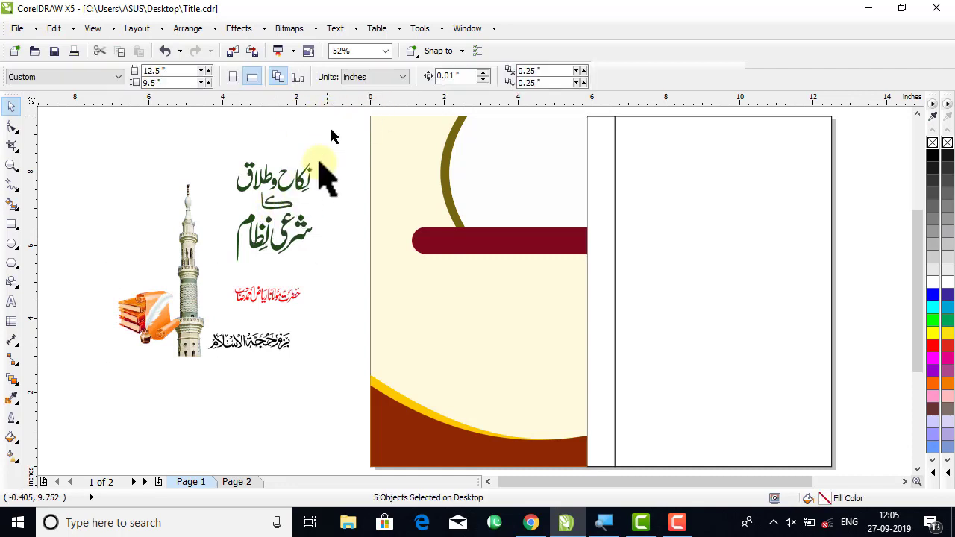
Move the green title lettering into the white area above the crimson bar and scale it to about 1.93 by 2.53 inches.
{"action": "left_click_drag", "start_coordinate": [329, 119], "coordinate": [214, 296]}
{"action": "left_click_drag", "start_coordinate": [272, 213], "coordinate": [524, 167]}
{"action": "left_click_drag", "start_coordinate": [567, 227], "coordinate": [565, 223]}
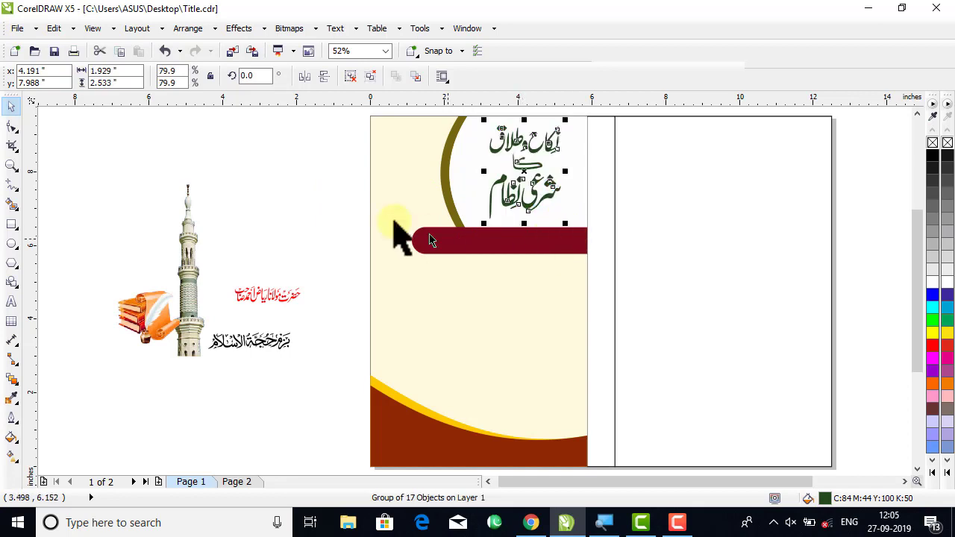
{"action": "left_click", "coordinate": [288, 203]}
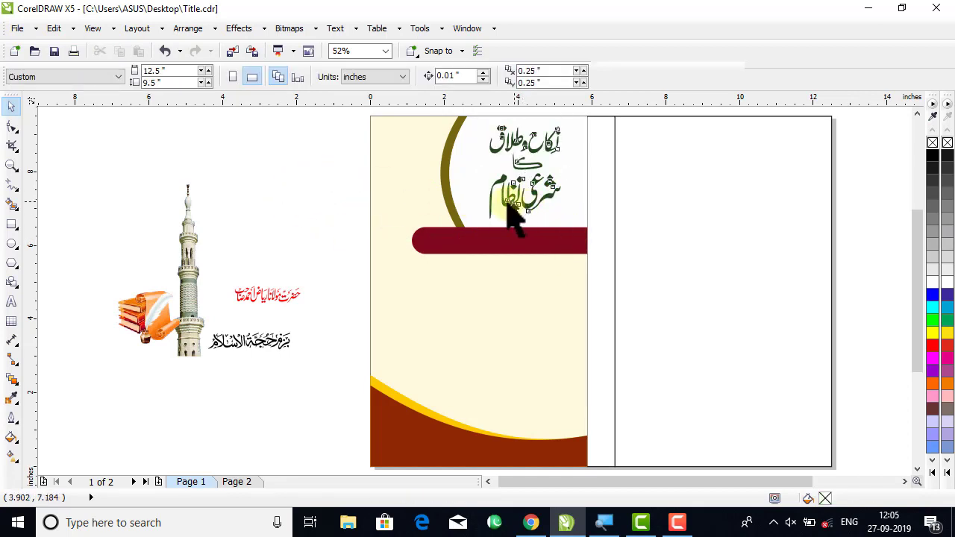
Fill the title lettering with red R255 G0 B0.
{"action": "left_click", "coordinate": [512, 217]}
{"action": "left_click", "coordinate": [933, 345]}
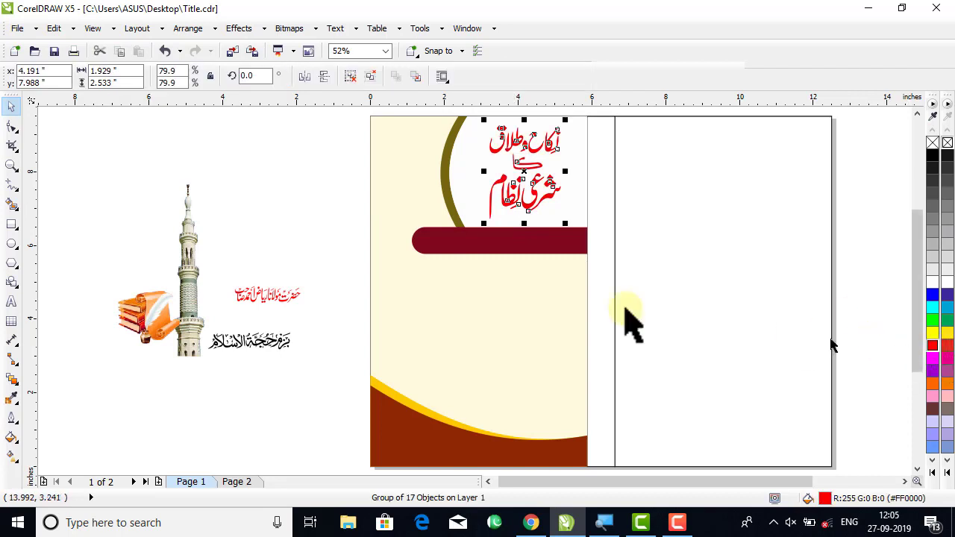
{"action": "left_click", "coordinate": [255, 196]}
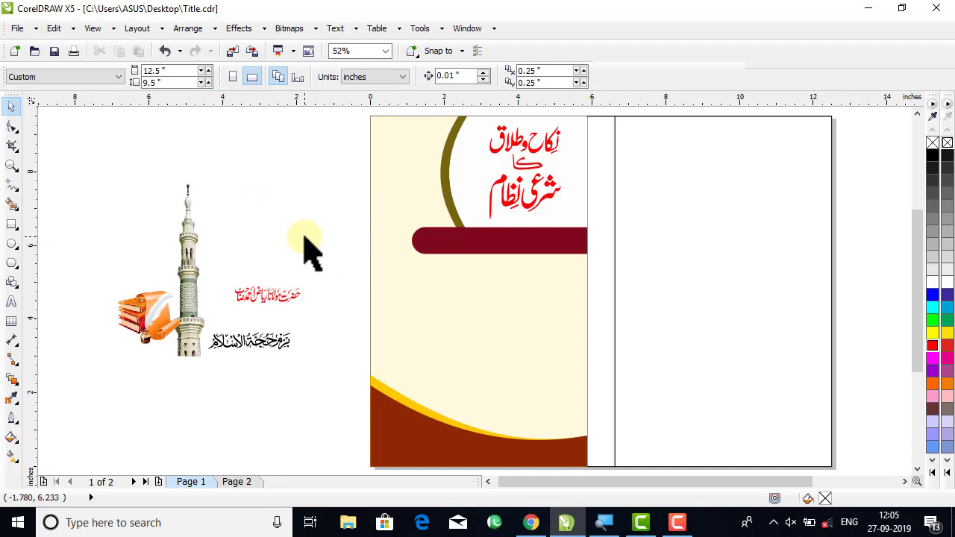
Move the red author line onto the crimson bar at about X 4.12, Y 6.13 inches, and fill it white.
{"action": "left_click_drag", "start_coordinate": [306, 236], "coordinate": [208, 316]}
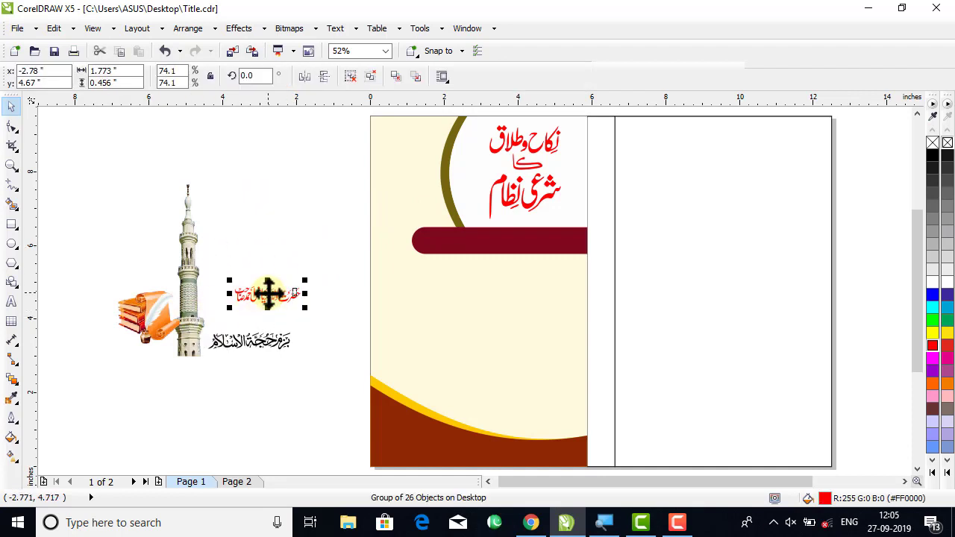
{"action": "left_click_drag", "start_coordinate": [268, 294], "coordinate": [522, 240]}
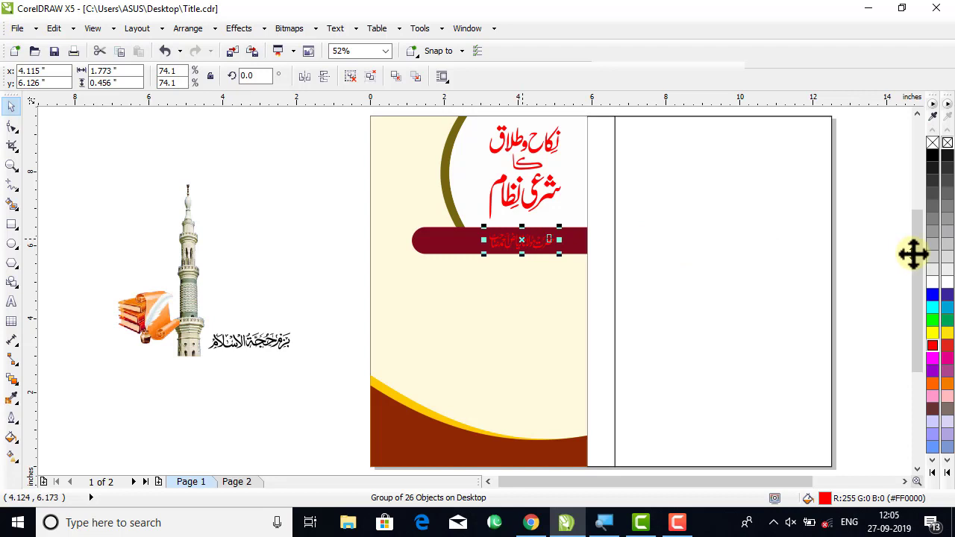
{"action": "left_click", "coordinate": [946, 282]}
{"action": "left_click", "coordinate": [271, 252]}
Place the black calligraphy line above the bands at the panel's lower right, and the minaret image behind the bands at its left edge.
{"action": "left_click_drag", "start_coordinate": [343, 270], "coordinate": [531, 418]}
{"action": "left_click", "coordinate": [213, 365]}
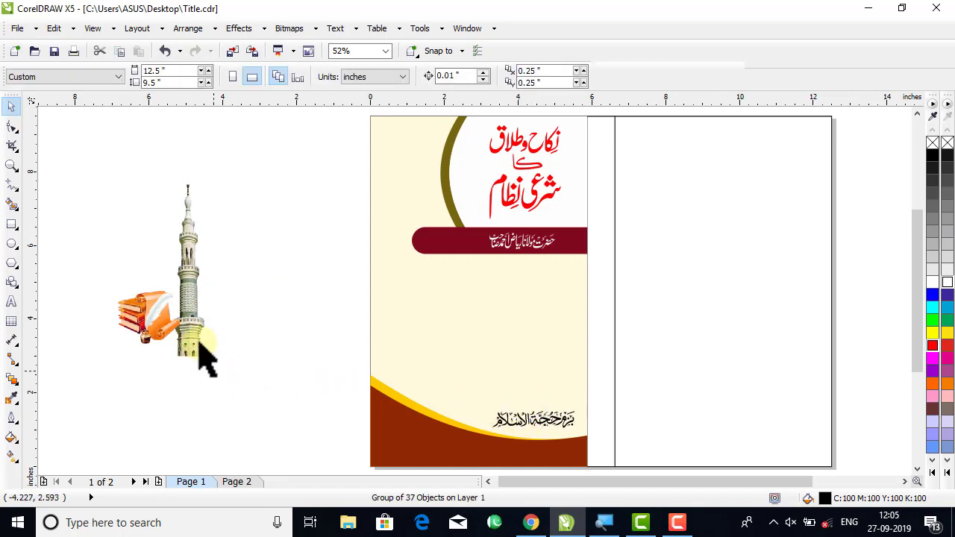
{"action": "left_click", "coordinate": [203, 305]}
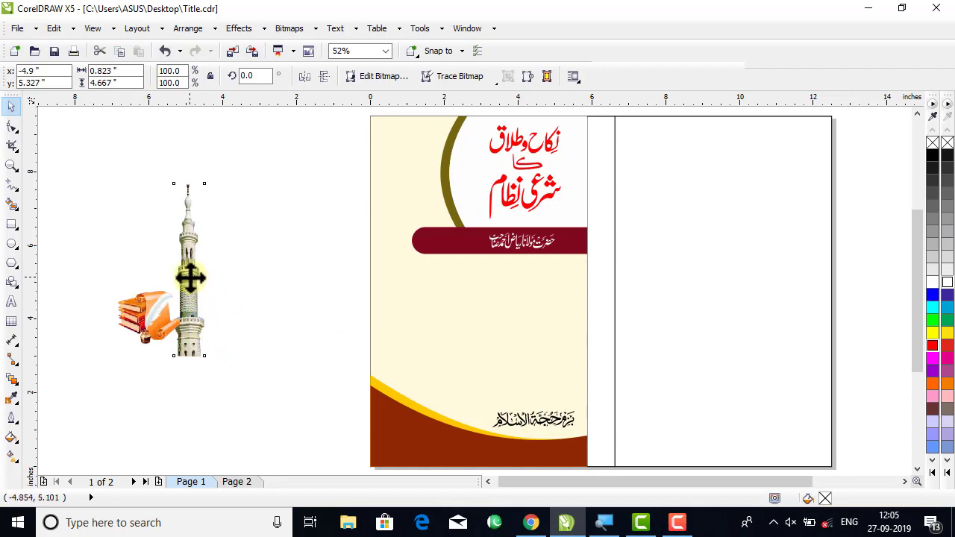
{"action": "left_click_drag", "start_coordinate": [190, 276], "coordinate": [397, 335]}
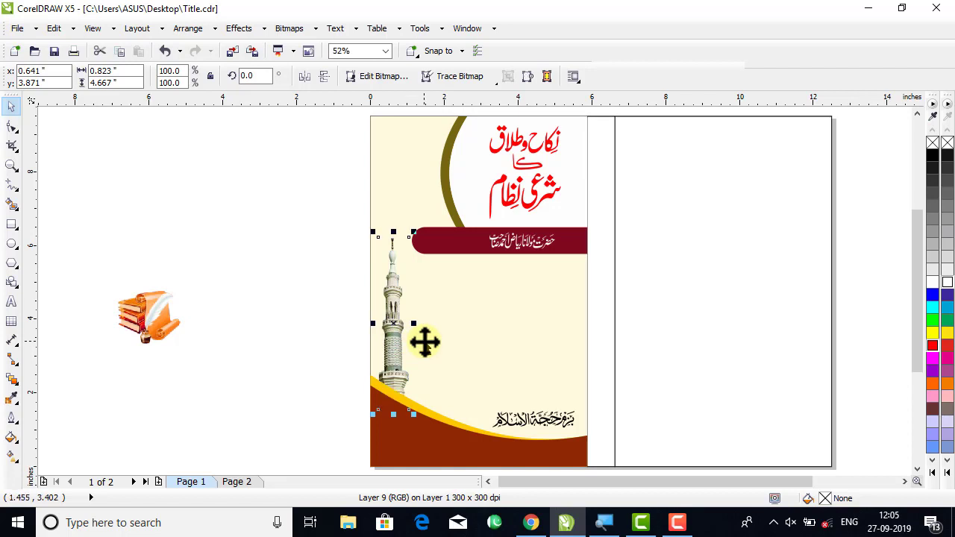
{"action": "left_click", "coordinate": [224, 338]}
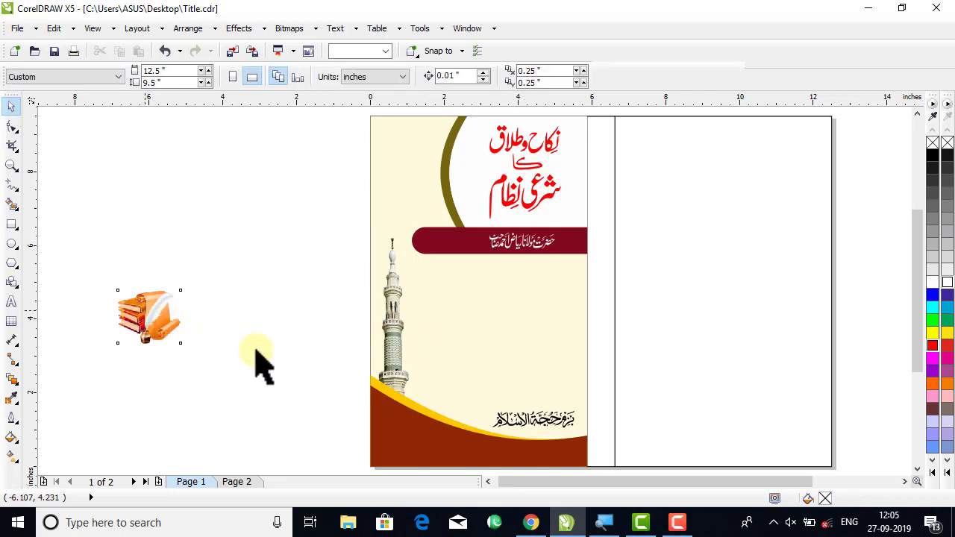
Move the books-and-scroll image beside the panel's lower left edge, to about X -1.82, Y 2.55 inches.
{"action": "left_click_drag", "start_coordinate": [166, 318], "coordinate": [301, 370]}
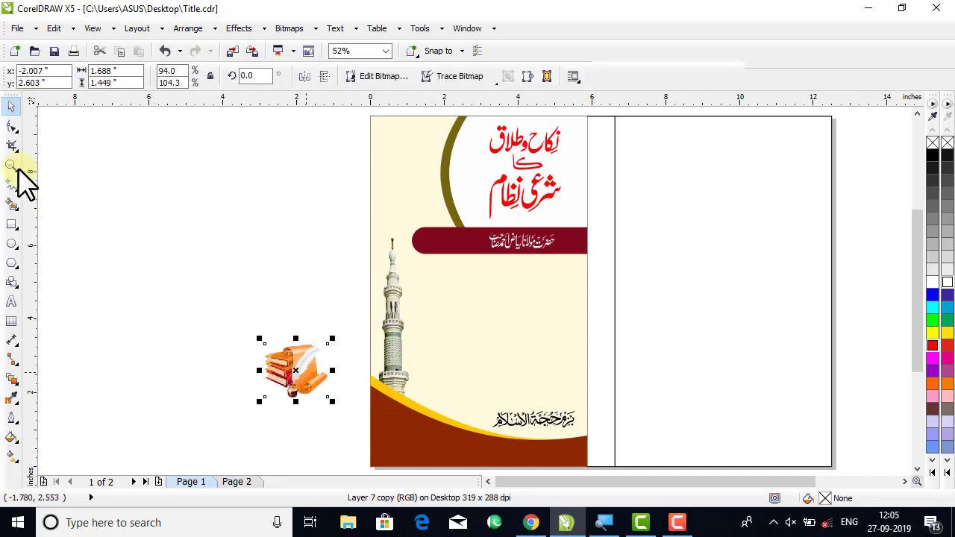
{"action": "left_click", "coordinate": [12, 166]}
{"action": "left_click_drag", "start_coordinate": [208, 307], "coordinate": [661, 466]}
{"action": "left_click", "coordinate": [12, 106]}
{"action": "key", "text": "Escape"}
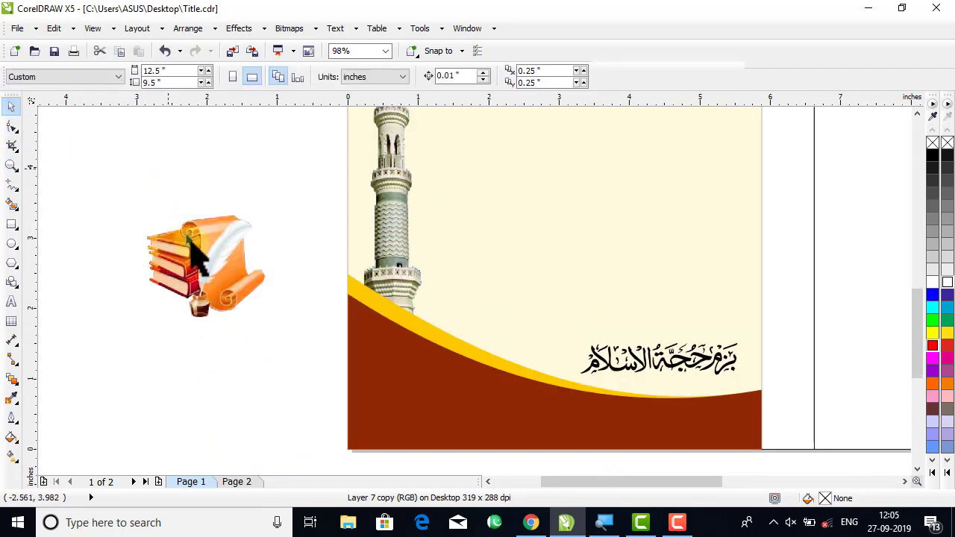
{"action": "left_click_drag", "start_coordinate": [192, 253], "coordinate": [206, 256]}
Draw a circle about 1.31 inches in diameter over the bands beside the minaret's base, centred at about X 1.85, Y 1.60 inches.
{"action": "left_click", "coordinate": [12, 243]}
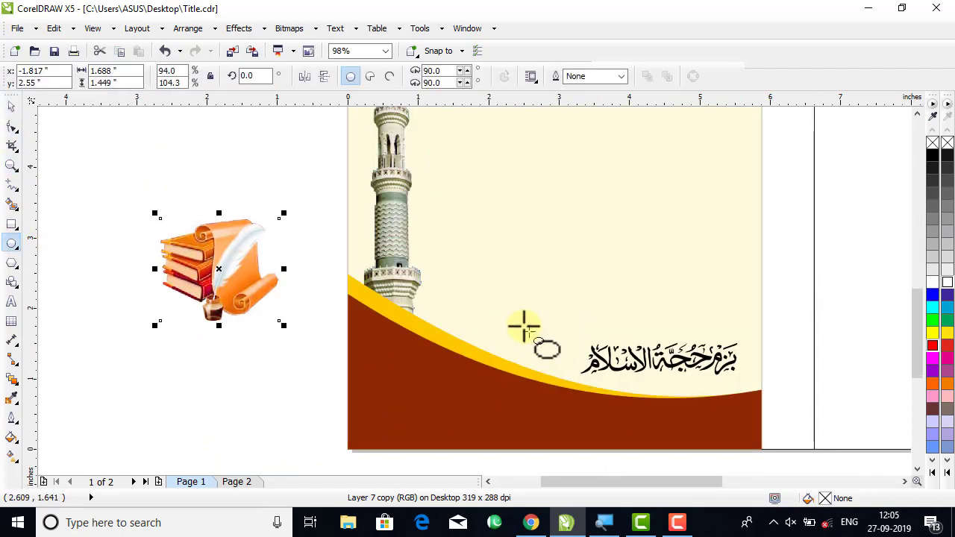
{"action": "left_click_drag", "start_coordinate": [431, 285], "coordinate": [533, 388]}
{"action": "left_click", "coordinate": [11, 106]}
{"action": "key", "text": "Escape"}
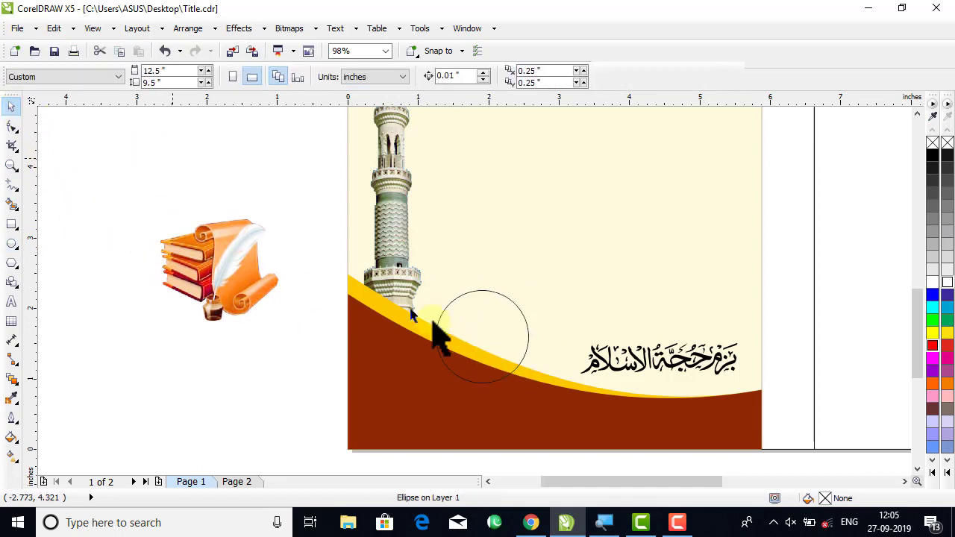
{"action": "left_click", "coordinate": [491, 347]}
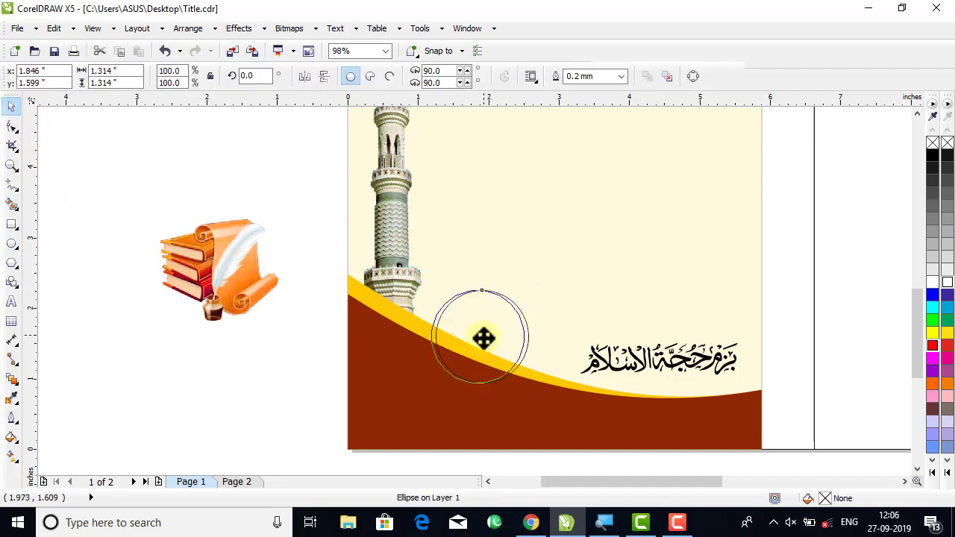
{"action": "left_click", "coordinate": [317, 307]}
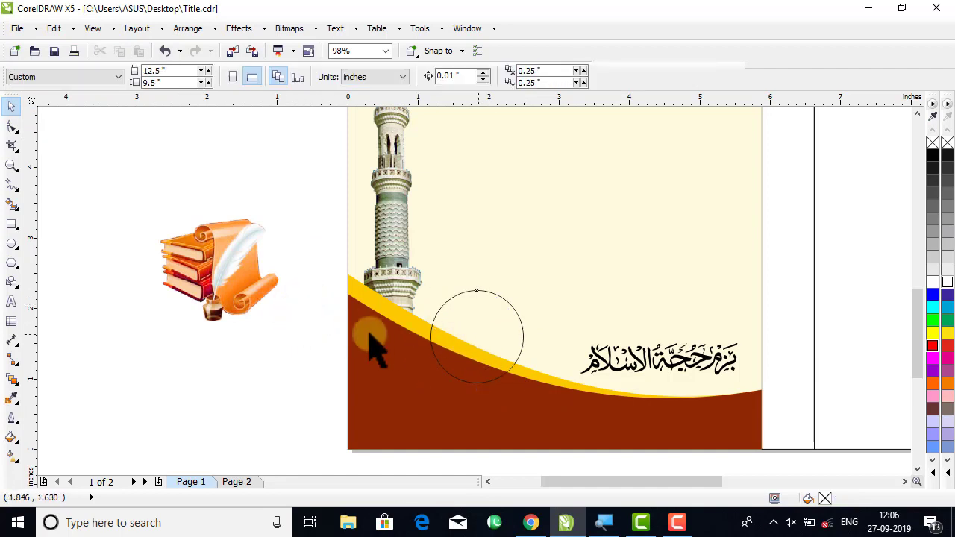
Fill the circle beside the minaret's base with a radial fountain fill running from orange at the edge to white at the centre.
{"action": "key", "text": "Tab"}
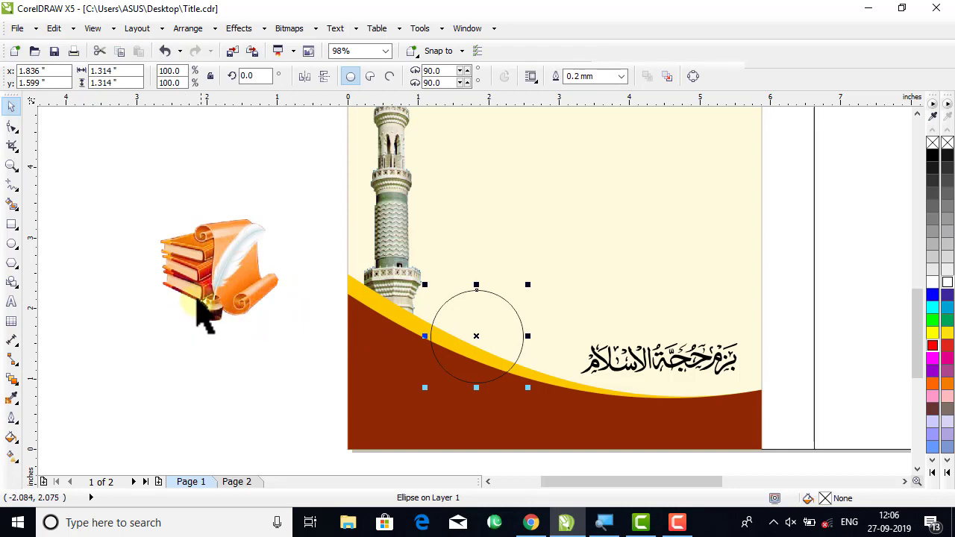
{"action": "left_click", "coordinate": [16, 440]}
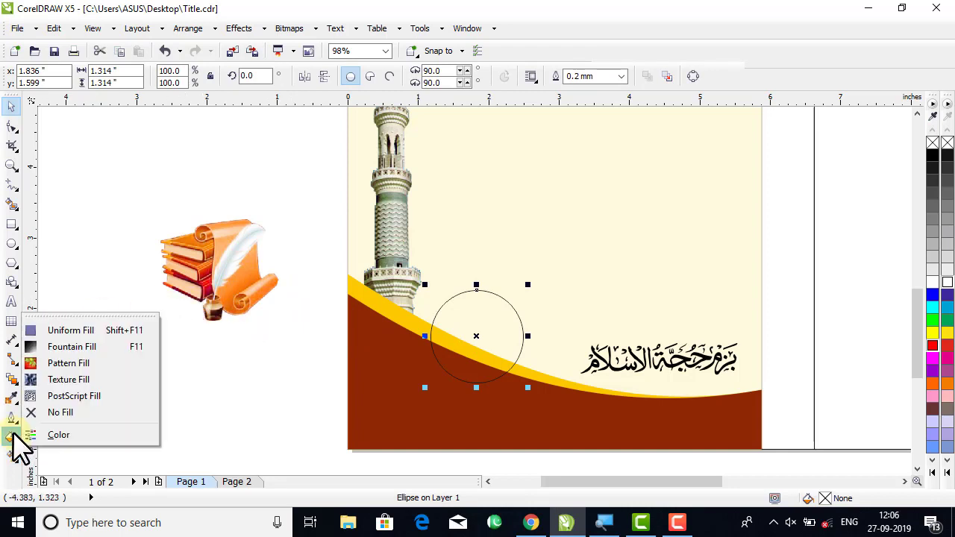
{"action": "left_click", "coordinate": [17, 457]}
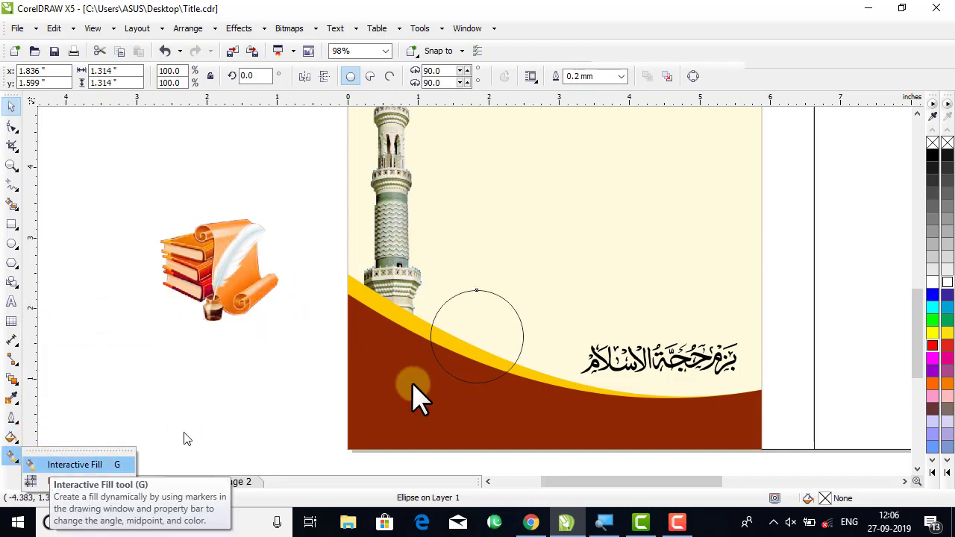
{"action": "key", "text": "g"}
{"action": "left_click_drag", "start_coordinate": [480, 294], "coordinate": [484, 379]}
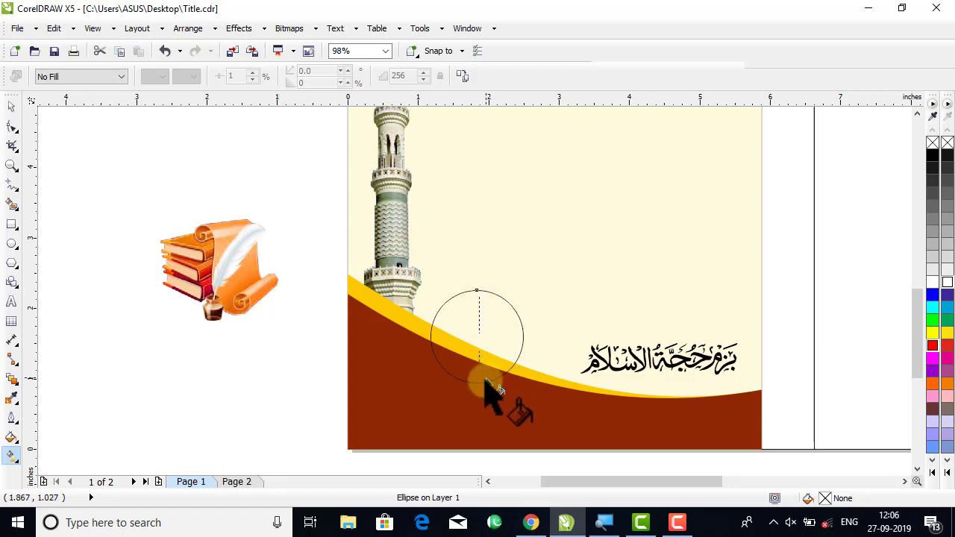
{"action": "left_click", "coordinate": [163, 76]}
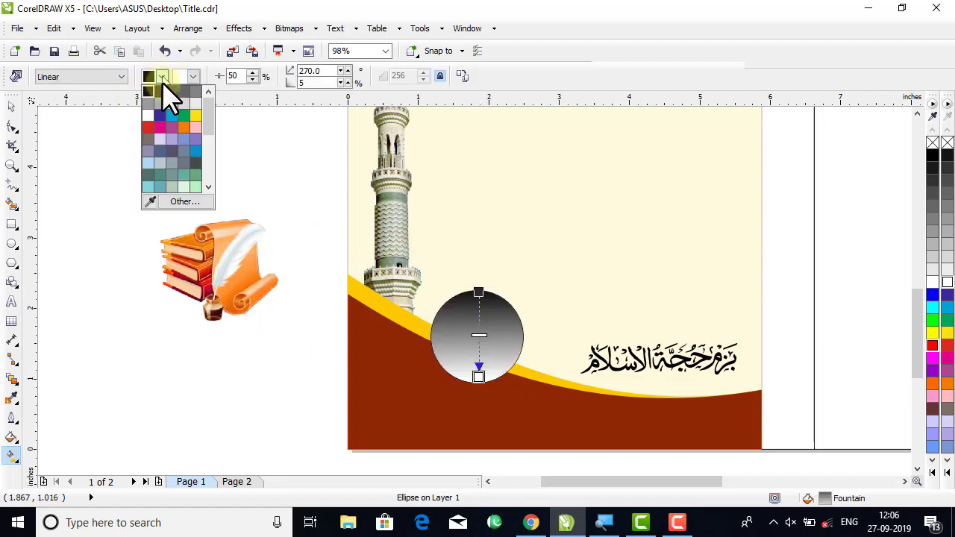
{"action": "left_click", "coordinate": [182, 126]}
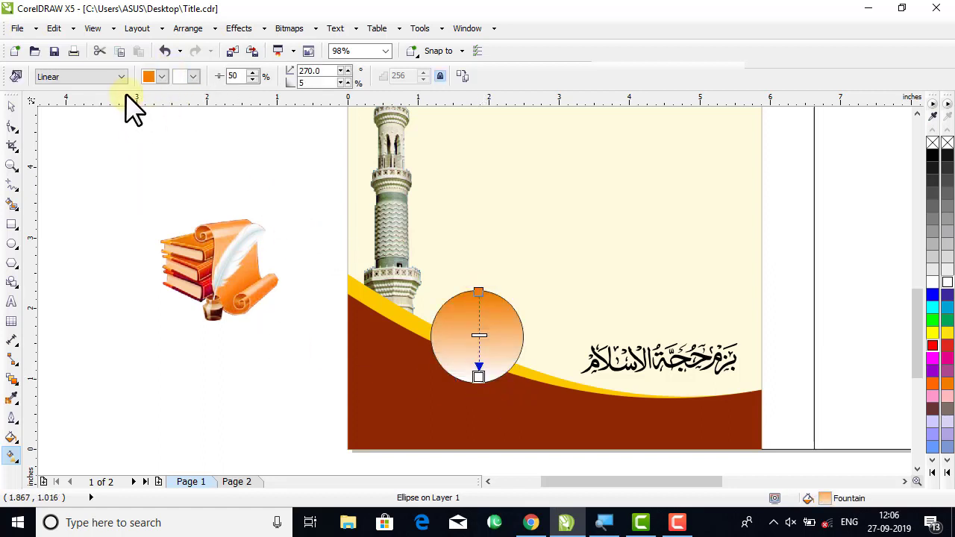
{"action": "left_click", "coordinate": [116, 76]}
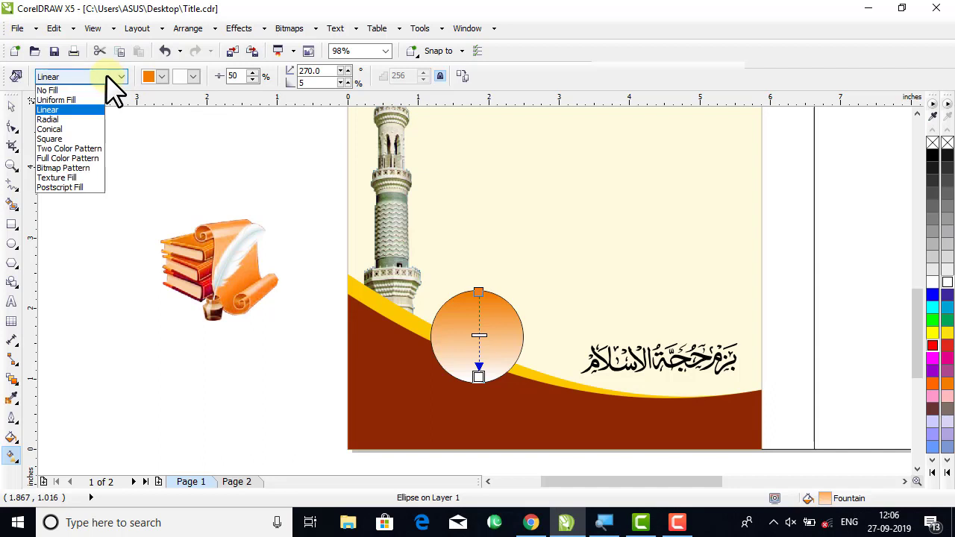
{"action": "left_click", "coordinate": [59, 120]}
{"action": "left_click", "coordinate": [12, 107]}
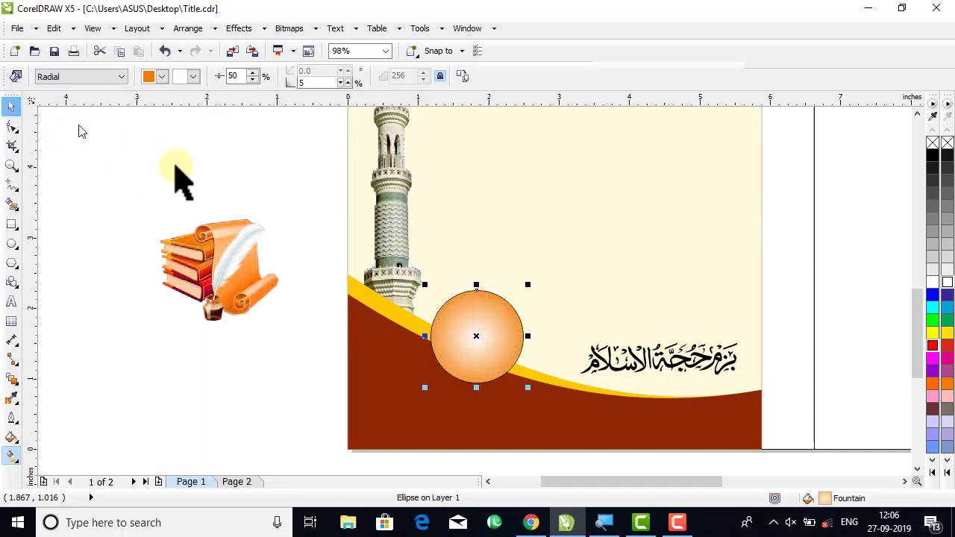
{"action": "left_click", "coordinate": [174, 181]}
Give the orange gradient circle a white outline 1.0 mm wide.
{"action": "left_click", "coordinate": [241, 266]}
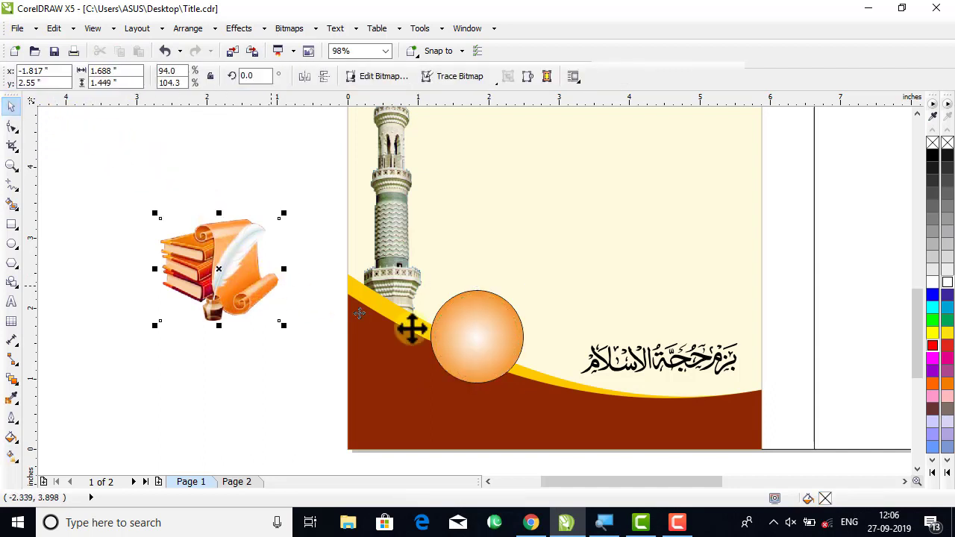
{"action": "left_click", "coordinate": [466, 351]}
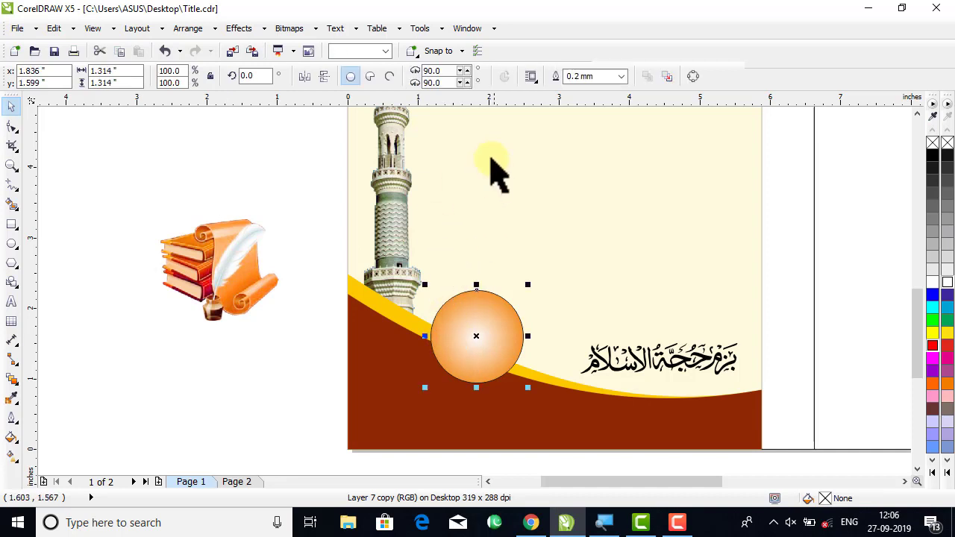
{"action": "left_click", "coordinate": [621, 76]}
{"action": "left_click", "coordinate": [578, 159]}
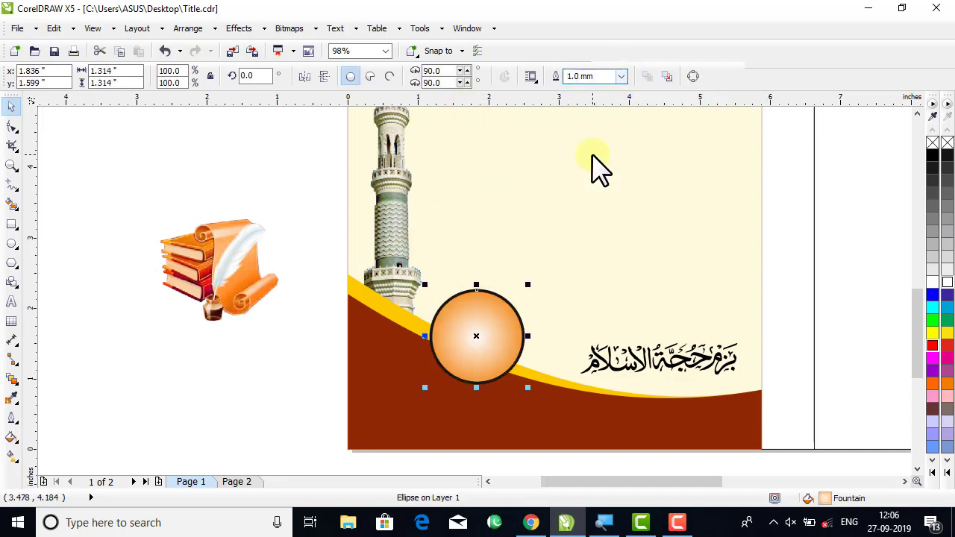
{"action": "right_click", "coordinate": [946, 284]}
{"action": "left_click", "coordinate": [243, 176]}
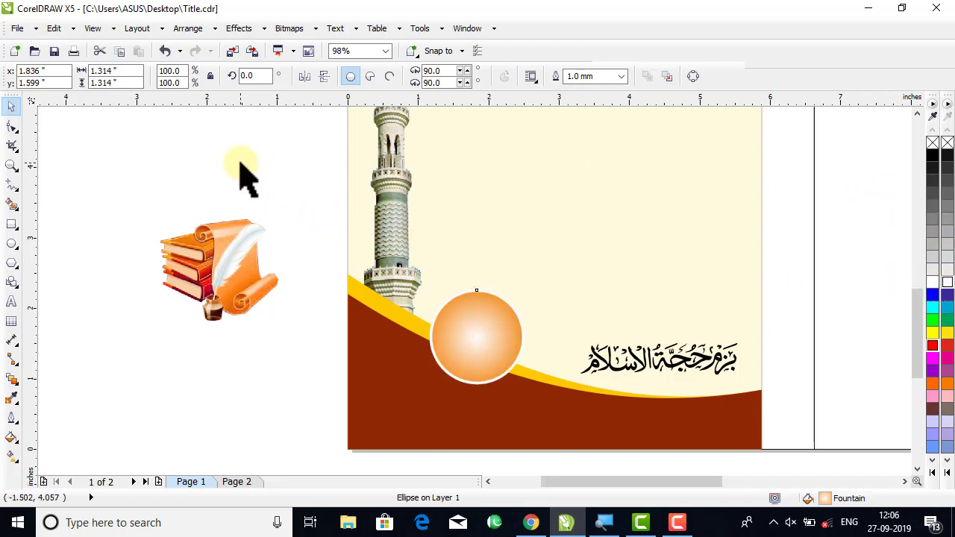
PowerClip the books-and-scroll image inside the orange gradient circle.
{"action": "left_click", "coordinate": [230, 271]}
{"action": "left_click_drag", "start_coordinate": [230, 271], "coordinate": [255, 295]}
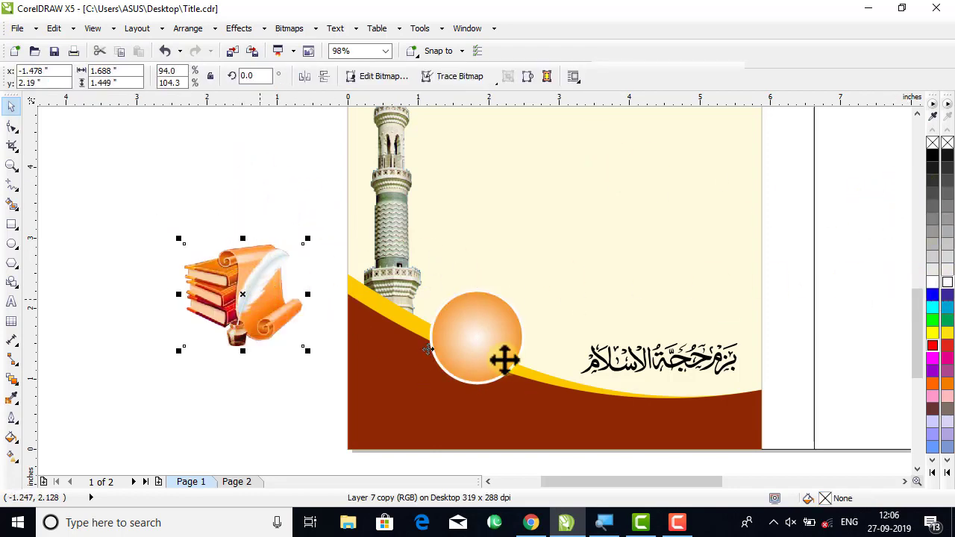
{"action": "left_click", "coordinate": [240, 28]}
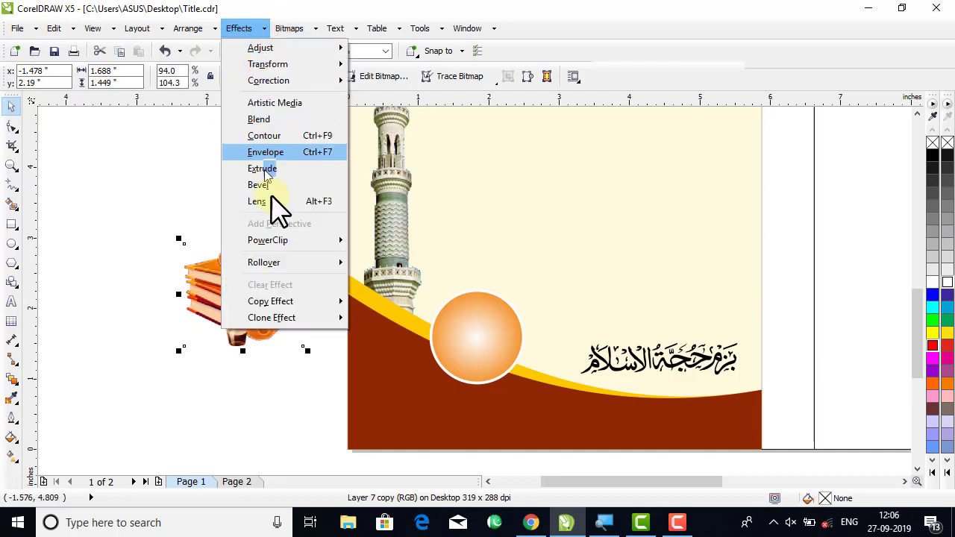
{"action": "mouse_move", "coordinate": [291, 241]}
{"action": "left_click", "coordinate": [385, 242]}
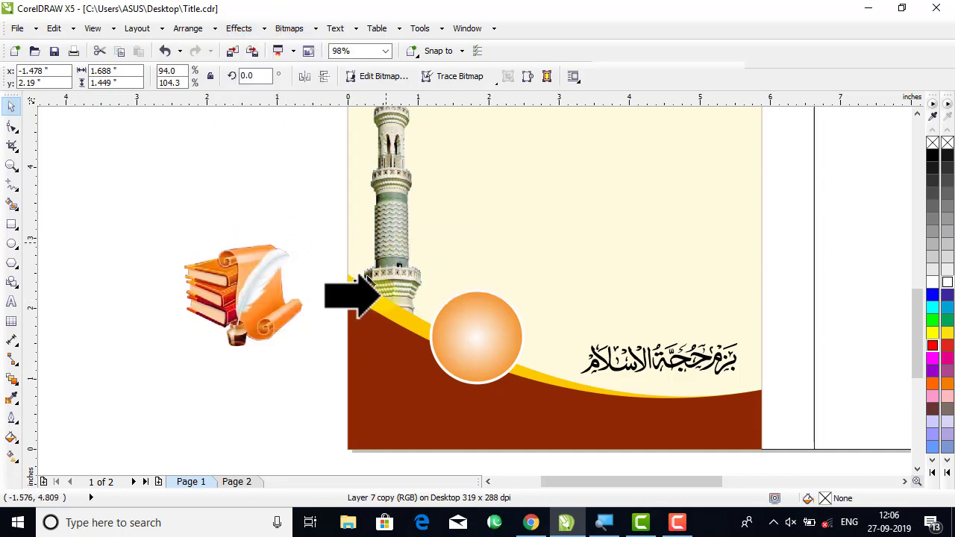
{"action": "left_click", "coordinate": [450, 334]}
Edit the circle's PowerClip contents, scaling the books image to about 1.23 by 1.06 inches and centring it at about X 1.85, Y 1.57 inches.
{"action": "right_click", "coordinate": [454, 331]}
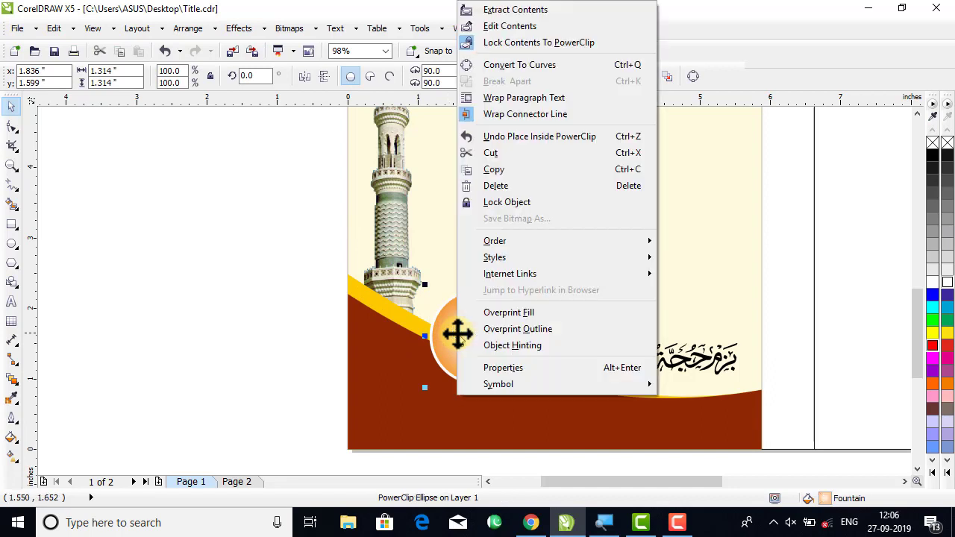
{"action": "left_click", "coordinate": [495, 27]}
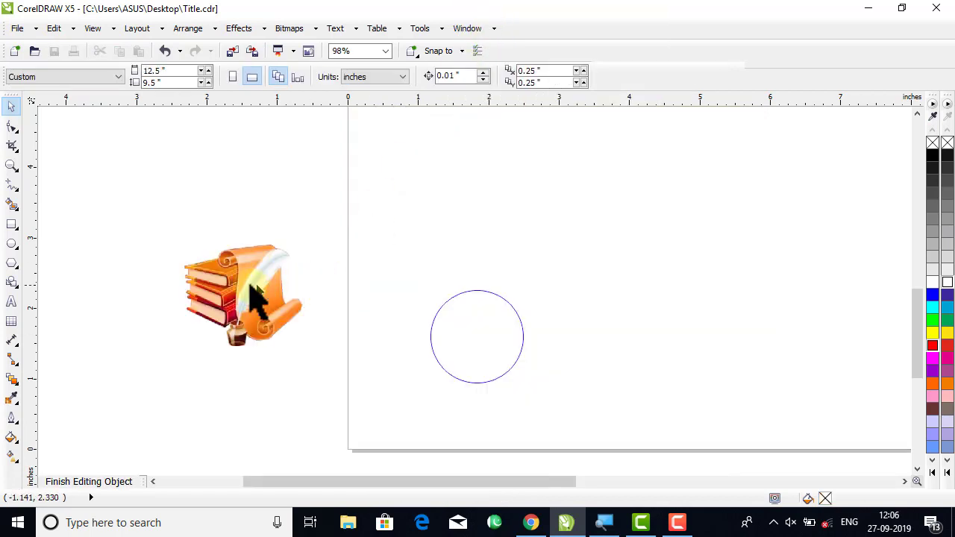
{"action": "left_click_drag", "start_coordinate": [256, 306], "coordinate": [532, 333]}
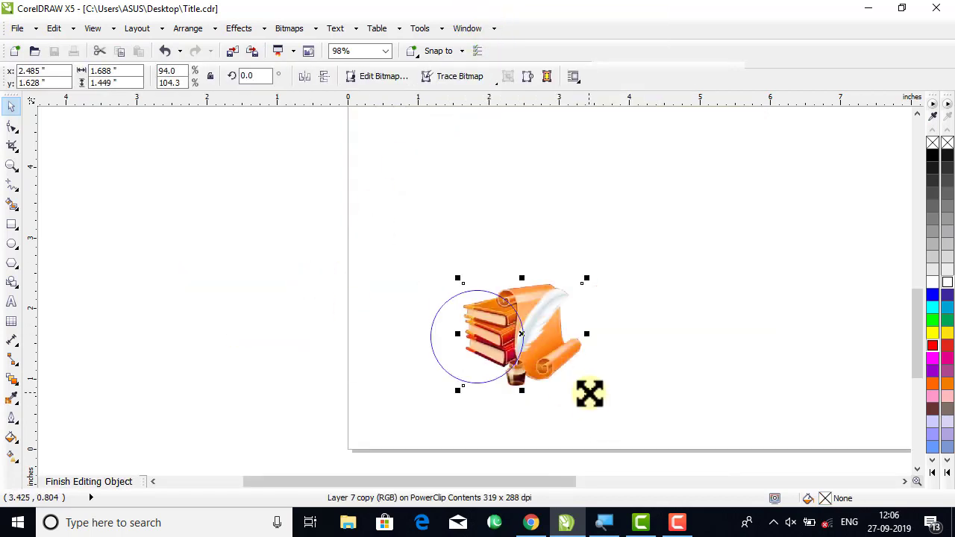
{"action": "left_click_drag", "start_coordinate": [590, 393], "coordinate": [493, 339]}
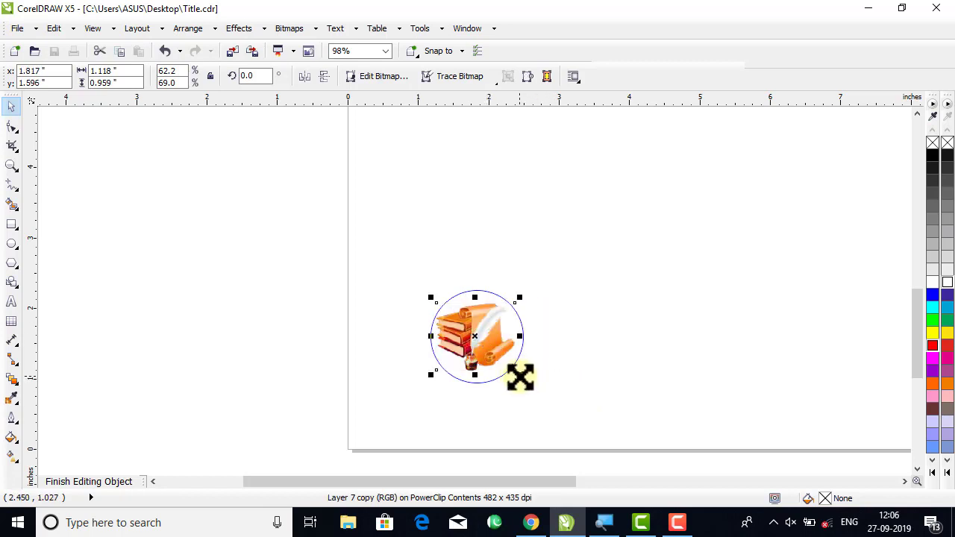
{"action": "left_click_drag", "start_coordinate": [520, 377], "coordinate": [525, 381]}
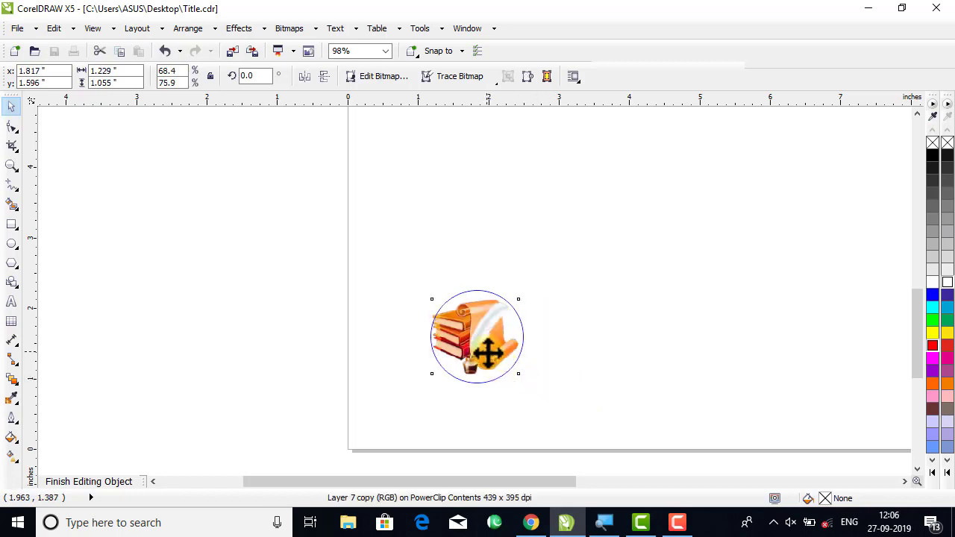
{"action": "left_click_drag", "start_coordinate": [488, 354], "coordinate": [490, 352]}
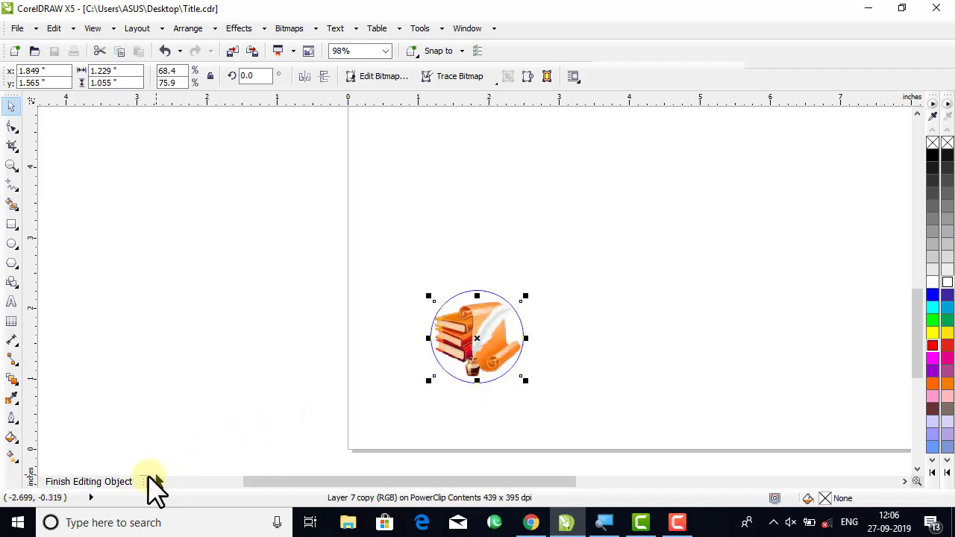
{"action": "left_click", "coordinate": [112, 482]}
{"action": "left_click", "coordinate": [213, 276]}
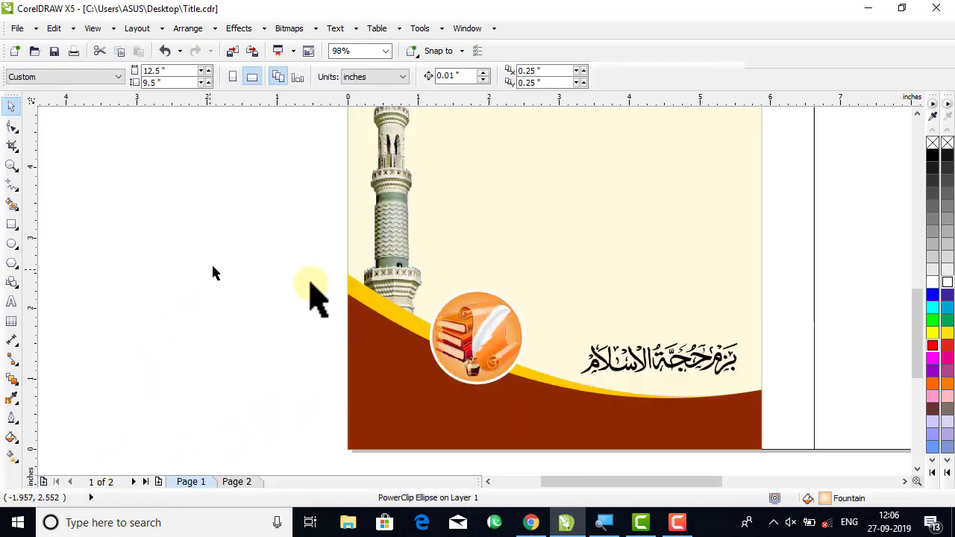
Enlarge the clipped circle to about 1.48 inches across and scale the books image inside it to about 1.28 by 1.10 inches.
{"action": "left_click", "coordinate": [519, 384]}
{"action": "left_click_drag", "start_coordinate": [527, 393], "coordinate": [533, 397]}
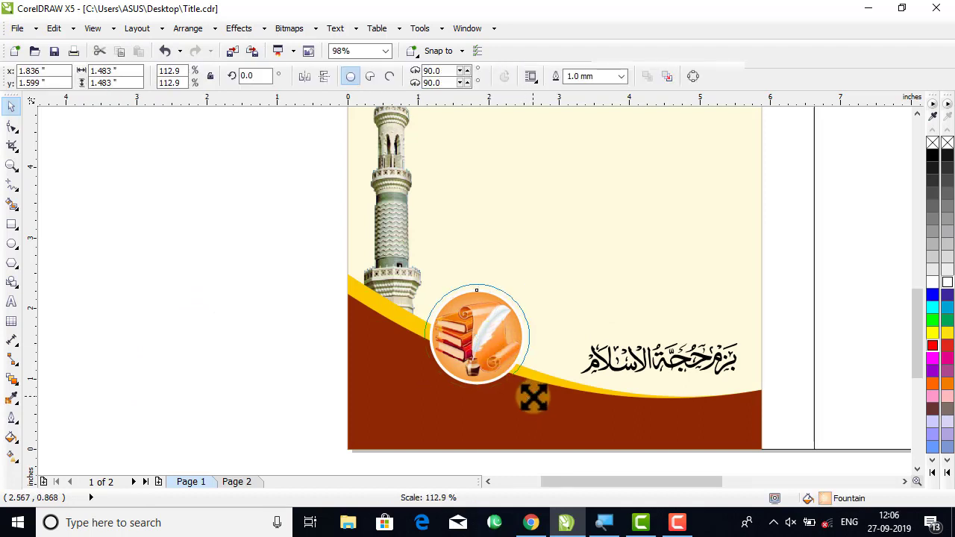
{"action": "right_click", "coordinate": [497, 345]}
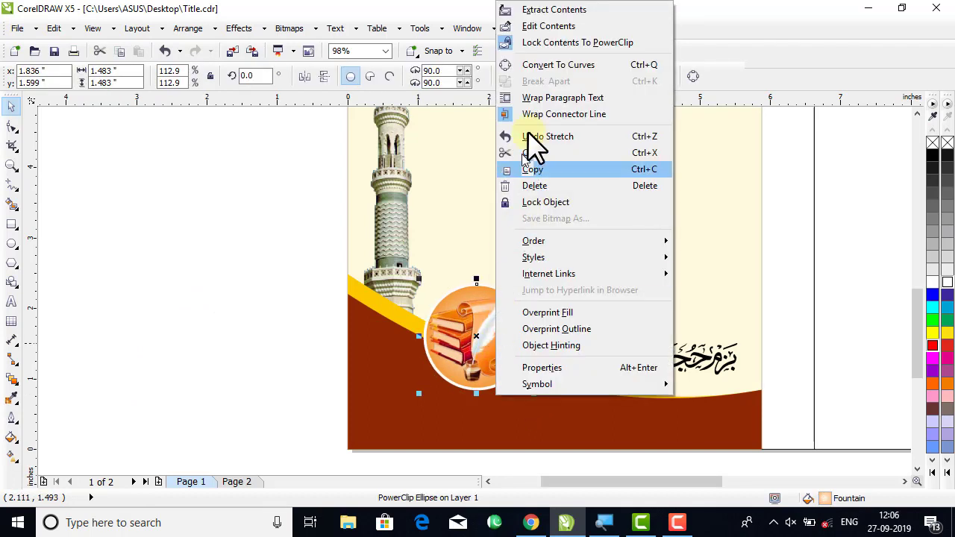
{"action": "left_click", "coordinate": [544, 26]}
{"action": "left_click", "coordinate": [513, 353]}
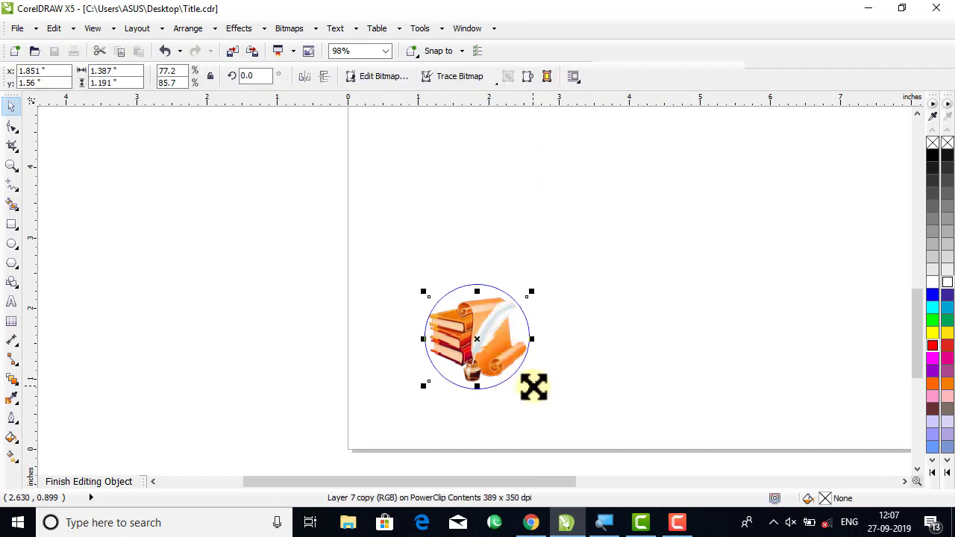
{"action": "left_click_drag", "start_coordinate": [534, 386], "coordinate": [527, 385]}
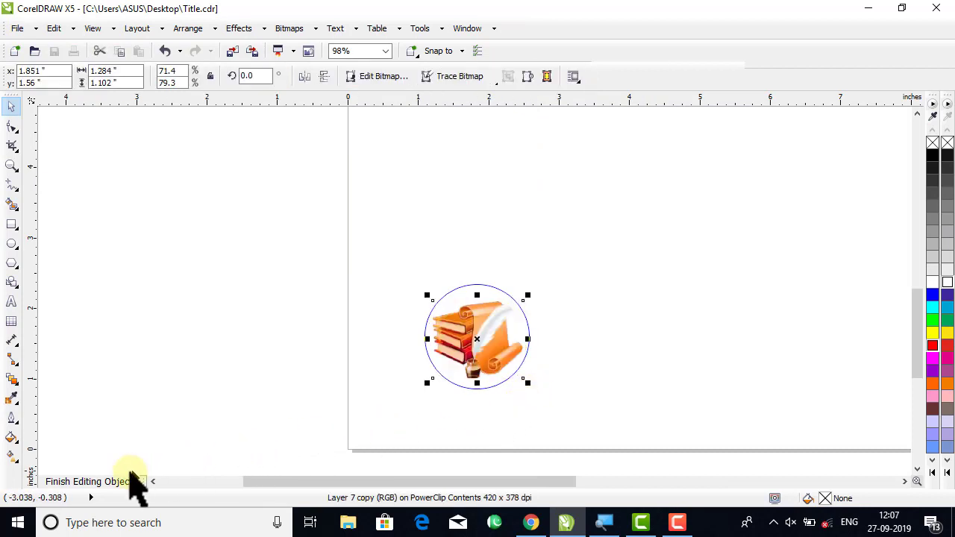
{"action": "left_click", "coordinate": [119, 486]}
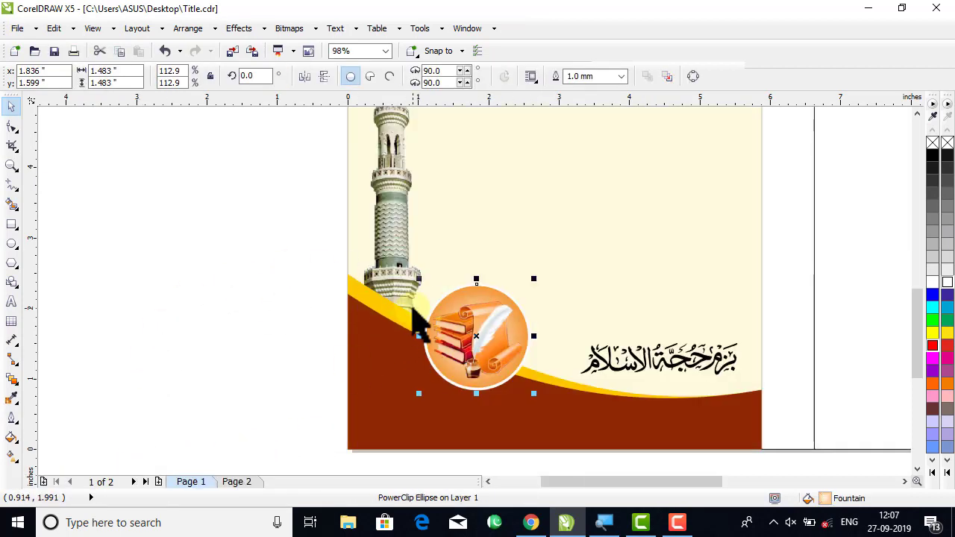
Fill the empty rectangle of the second cover panel with pale cream, C:0 M:0 Y:20 K:0.
{"action": "key", "text": "shift+F4"}
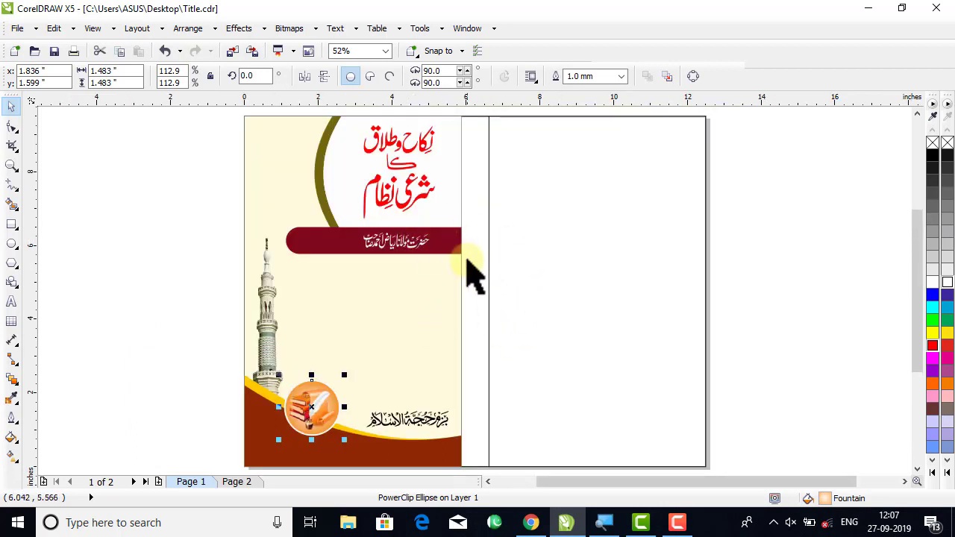
{"action": "left_click", "coordinate": [567, 286]}
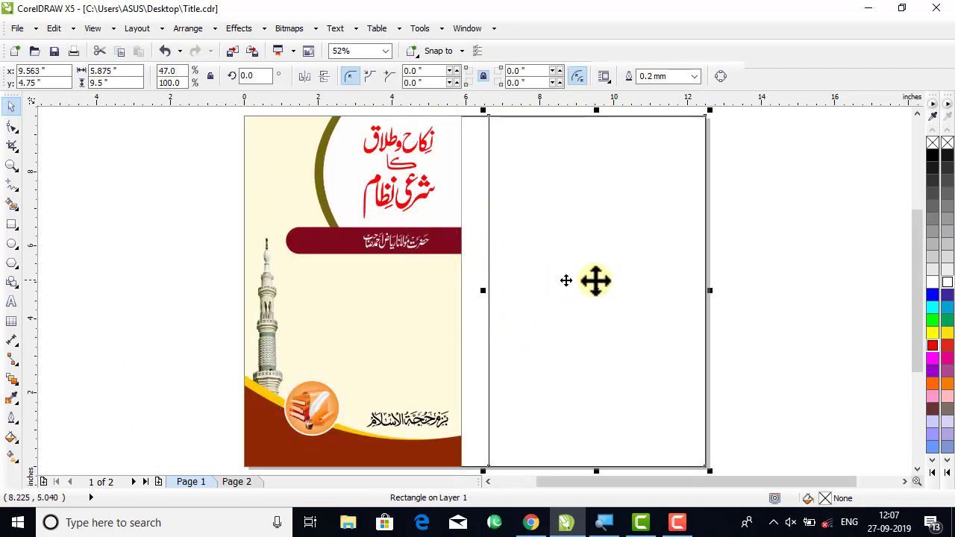
{"action": "left_click", "coordinate": [947, 473]}
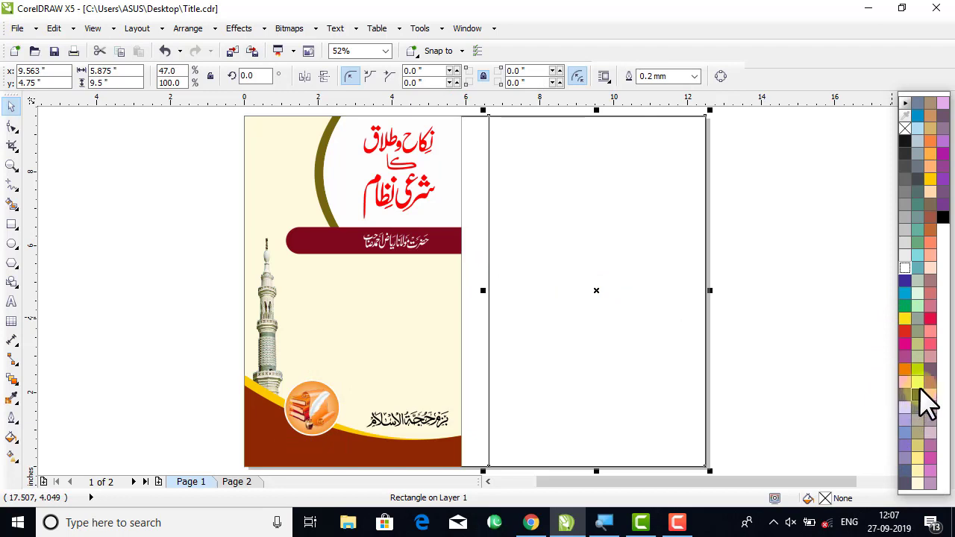
{"action": "left_click", "coordinate": [917, 383]}
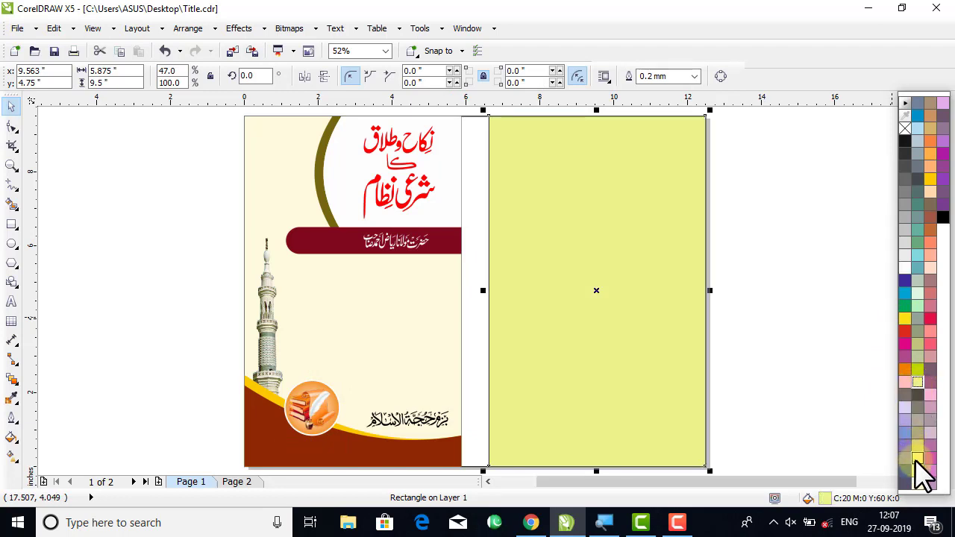
{"action": "left_click", "coordinate": [918, 472]}
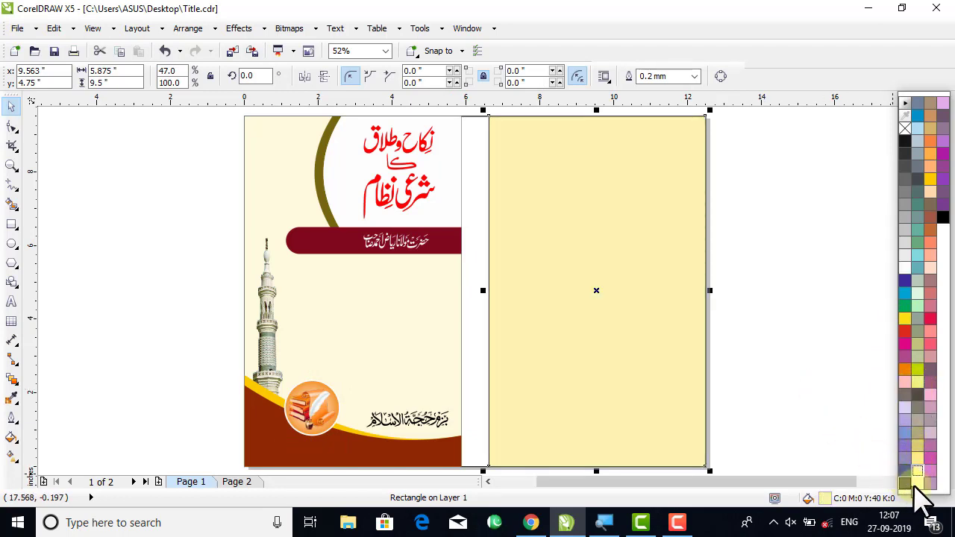
{"action": "left_click", "coordinate": [917, 482]}
{"action": "left_click", "coordinate": [811, 341]}
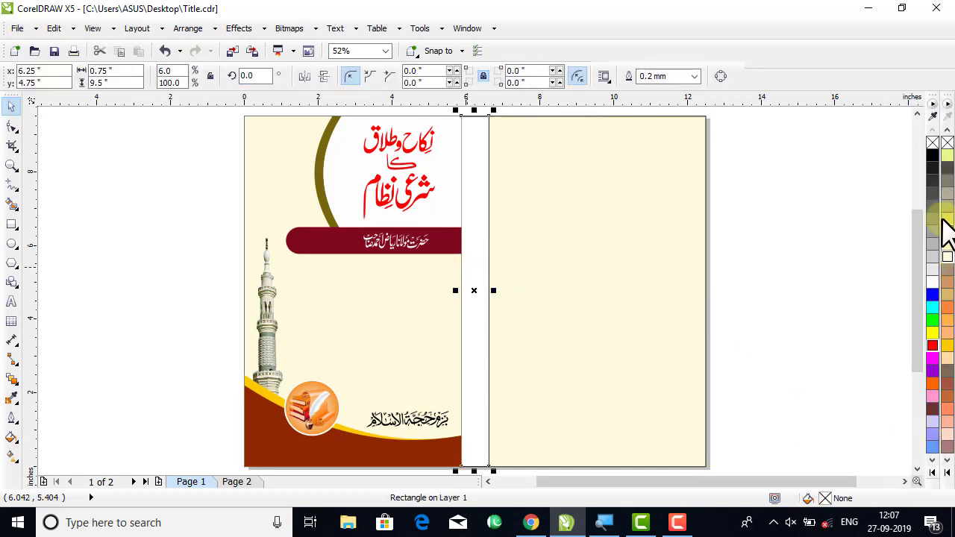
Fill the narrow spine rectangle between the two cover panels with light yellow-green.
{"action": "left_click", "coordinate": [949, 158]}
{"action": "left_click", "coordinate": [783, 202]}
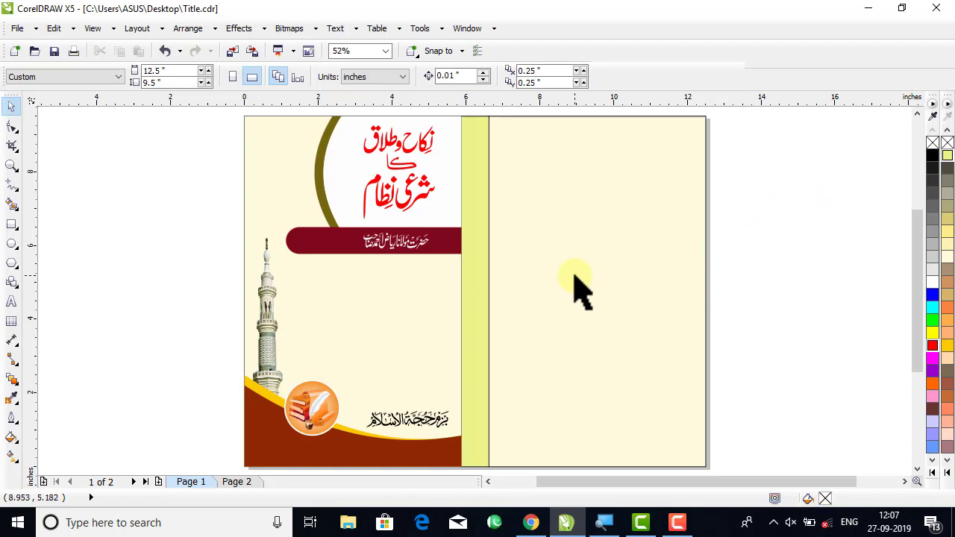
{"action": "left_click", "coordinate": [506, 306]}
{"action": "left_click", "coordinate": [757, 328]}
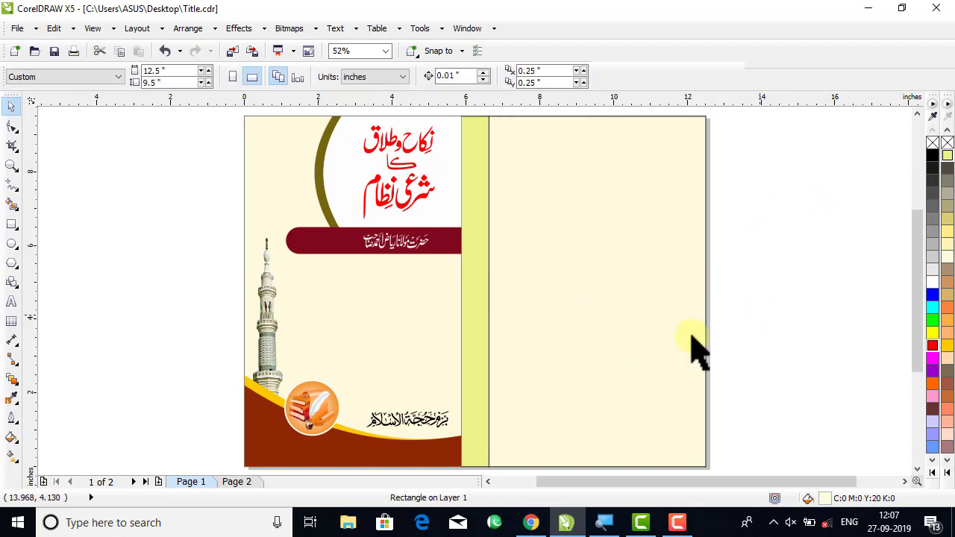
{"action": "left_click", "coordinate": [693, 348]}
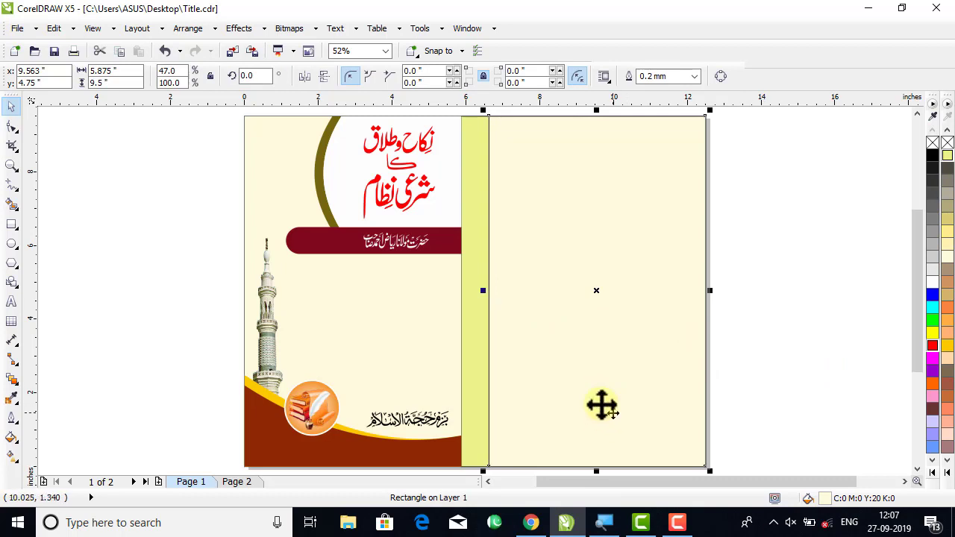
{"action": "left_click", "coordinate": [948, 471]}
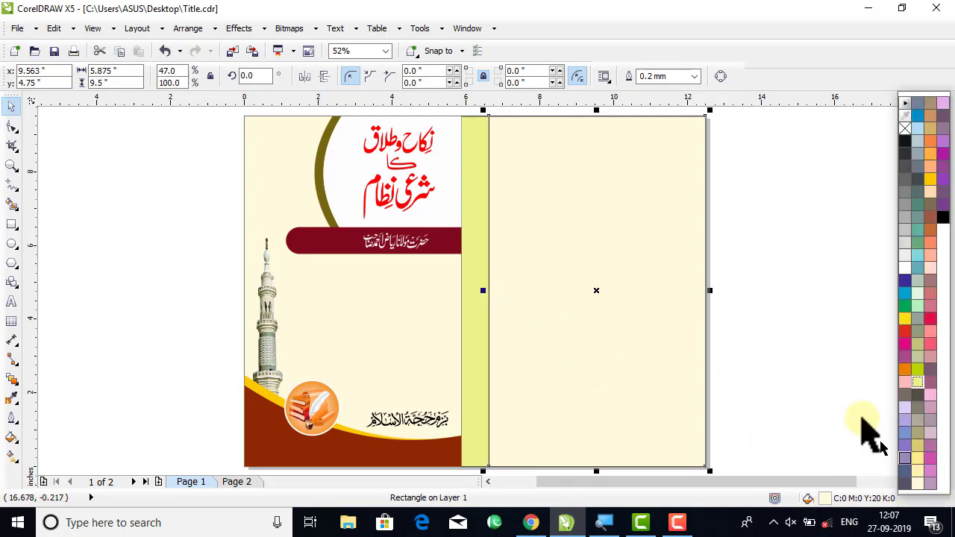
{"action": "left_click", "coordinate": [821, 336]}
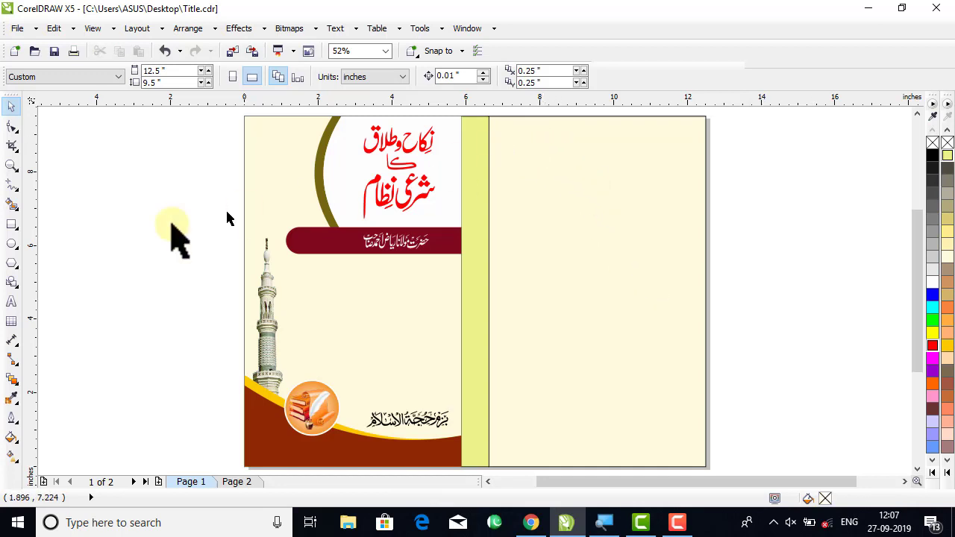
Draw a square about 0.69 inches wide beside the page, rotate it 45 degrees and add a centred copy at about half size.
{"action": "left_click", "coordinate": [12, 224]}
{"action": "left_click_drag", "start_coordinate": [85, 209], "coordinate": [120, 244]}
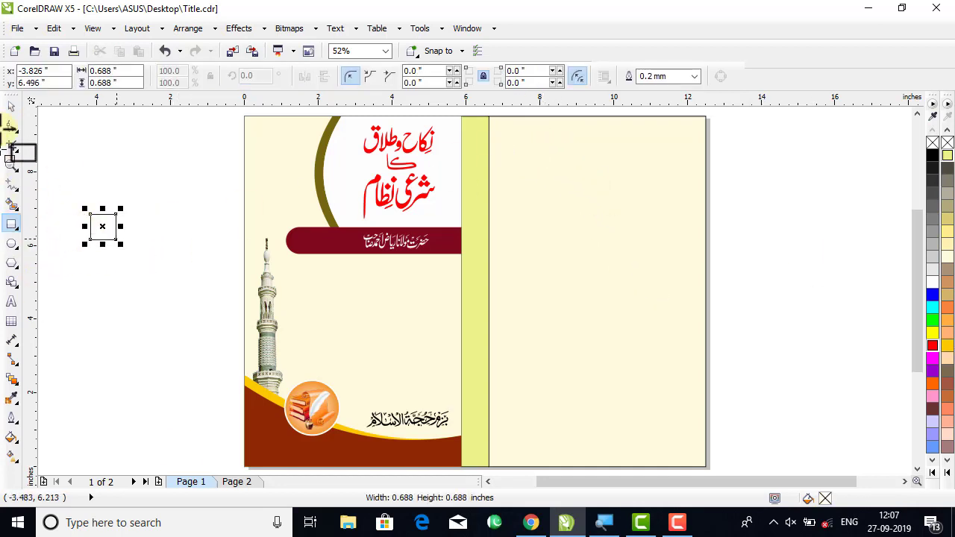
{"action": "left_click", "coordinate": [11, 108]}
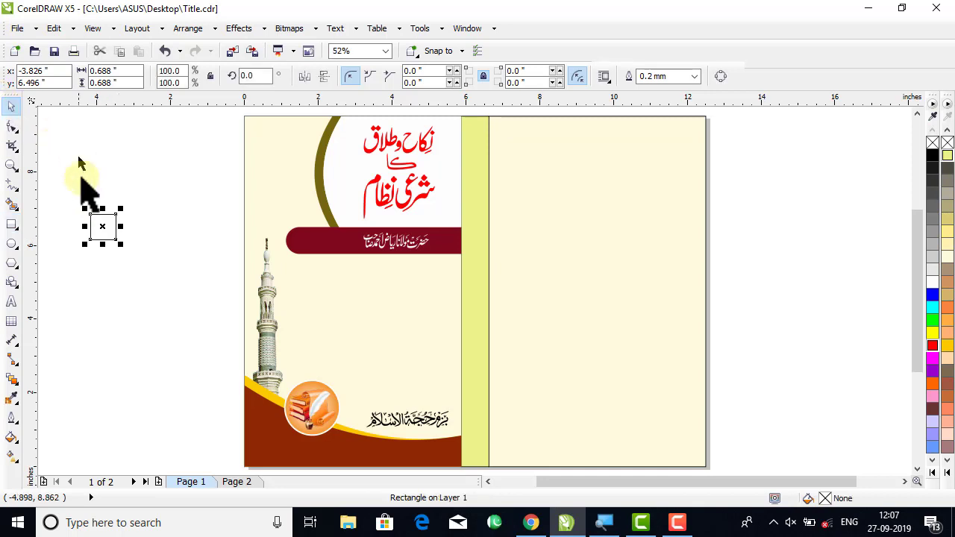
{"action": "left_click", "coordinate": [103, 233]}
{"action": "left_click_drag", "start_coordinate": [106, 215], "coordinate": [111, 246]}
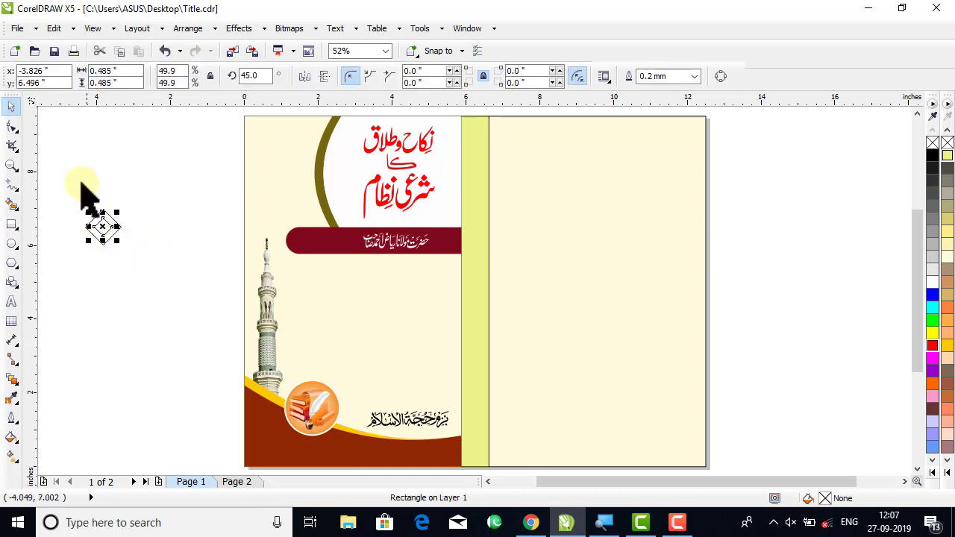
Combine the two concentric diamonds into one hollow diamond curve.
{"action": "left_click", "coordinate": [81, 192]}
{"action": "left_click_drag", "start_coordinate": [94, 213], "coordinate": [165, 258]}
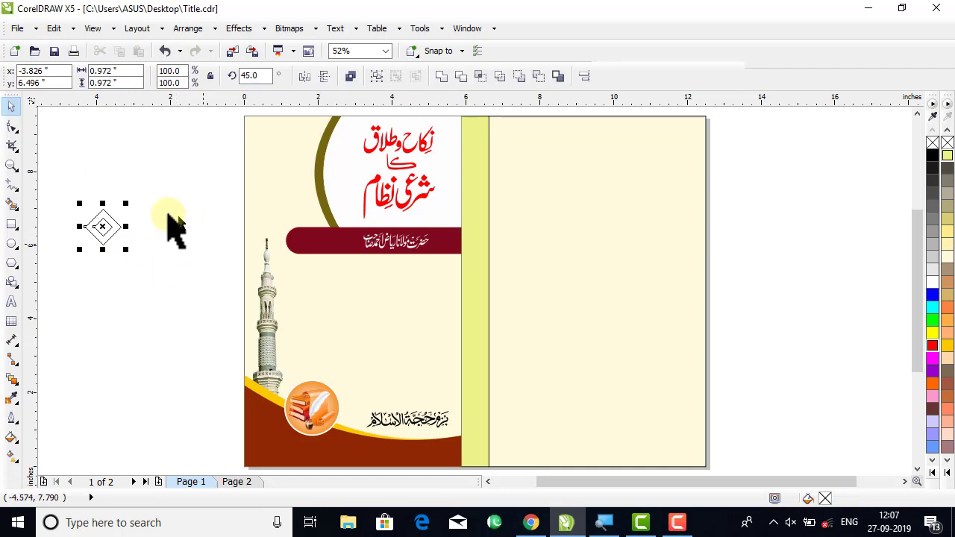
{"action": "left_click", "coordinate": [197, 28]}
{"action": "left_click", "coordinate": [221, 182]}
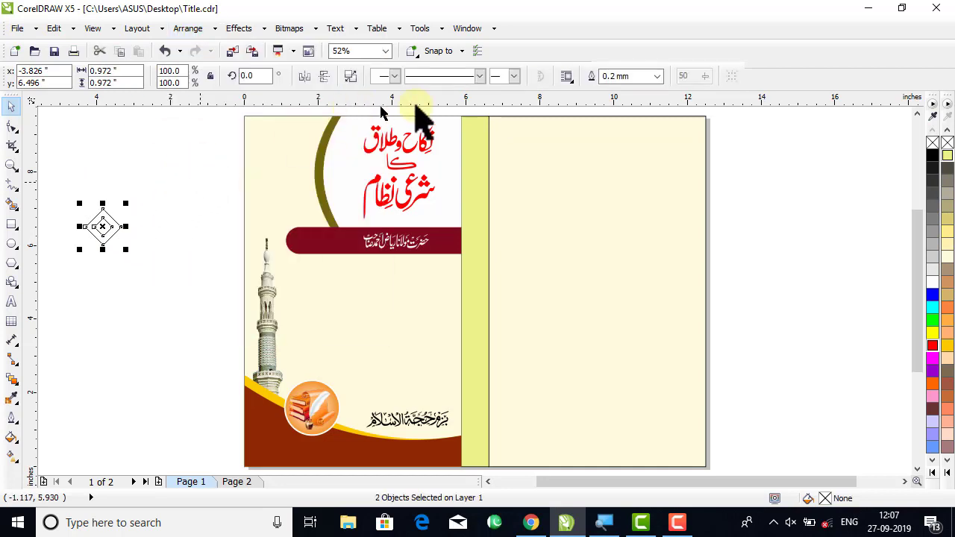
Fill the hollow diamond with C:20 M:0 Y:60 K:0 without an outline and place it at about X 7.42, Y 8.80 inches.
{"action": "right_click", "coordinate": [946, 143]}
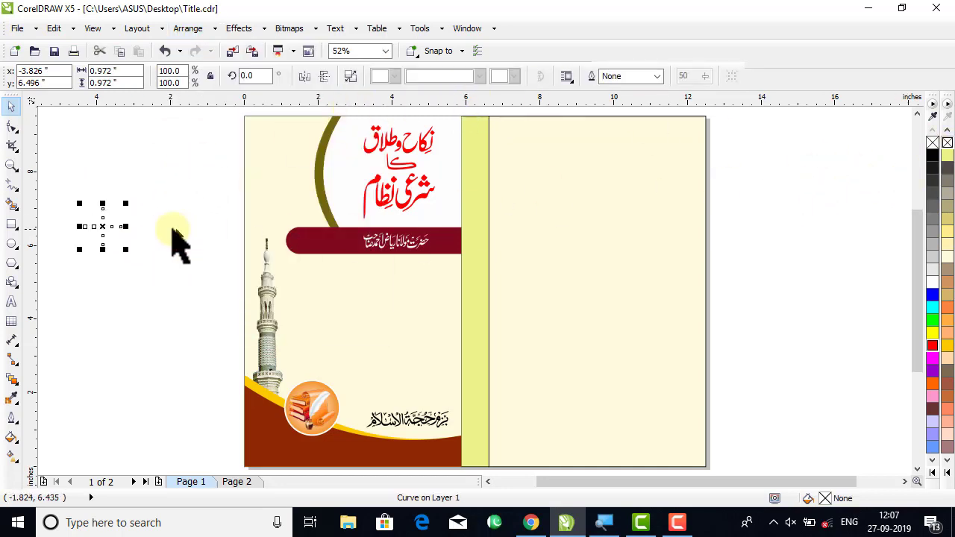
{"action": "left_click_drag", "start_coordinate": [948, 155], "coordinate": [104, 226]}
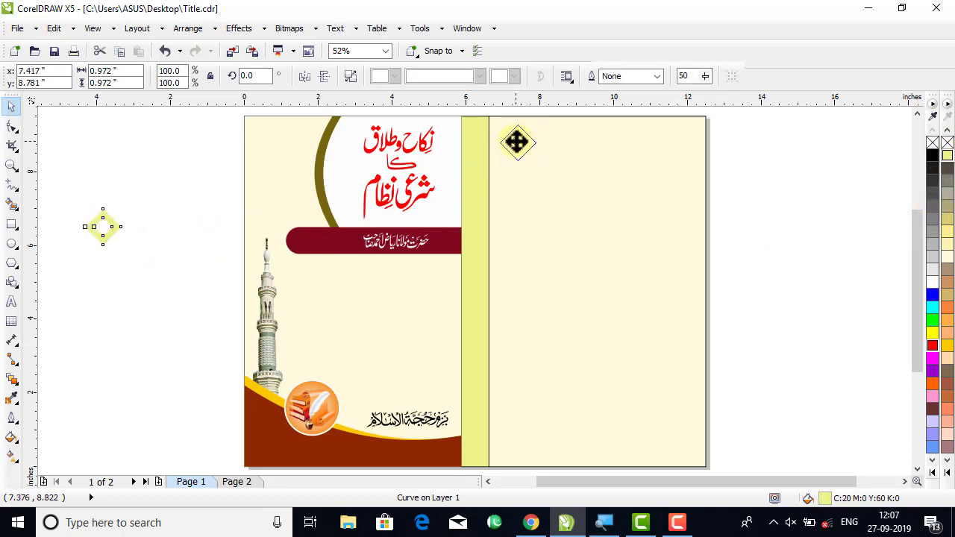
{"action": "left_click_drag", "start_coordinate": [517, 142], "coordinate": [517, 143]}
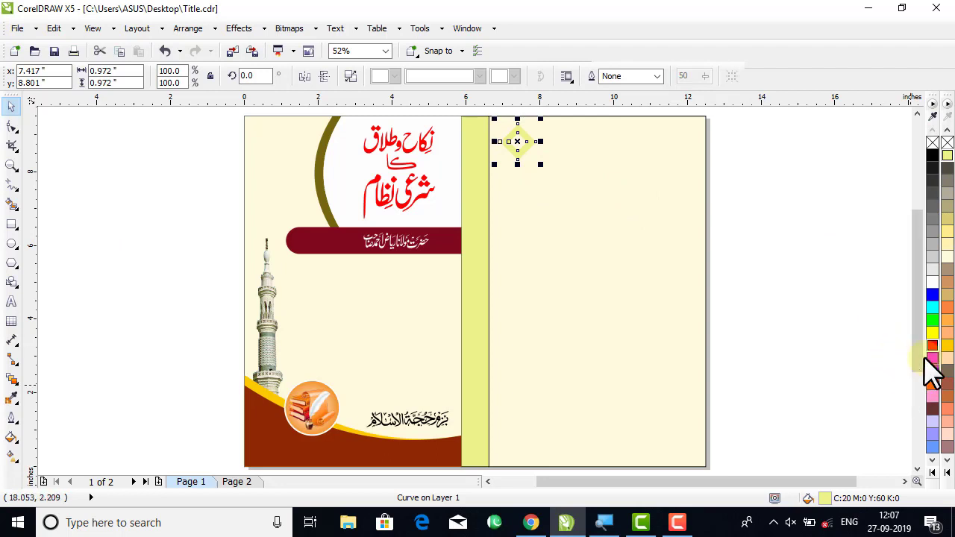
{"action": "left_click", "coordinate": [858, 209]}
Recolour the second cover panel's rectangle with a pale yellow uniform fill of C:6 M:0 Y:44 K:0.
{"action": "left_click", "coordinate": [526, 204]}
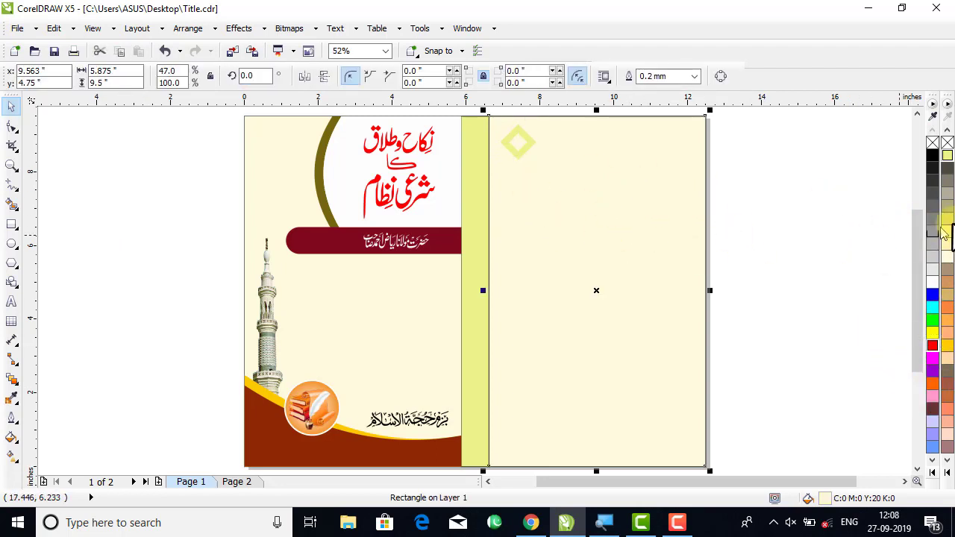
{"action": "left_click", "coordinate": [947, 156]}
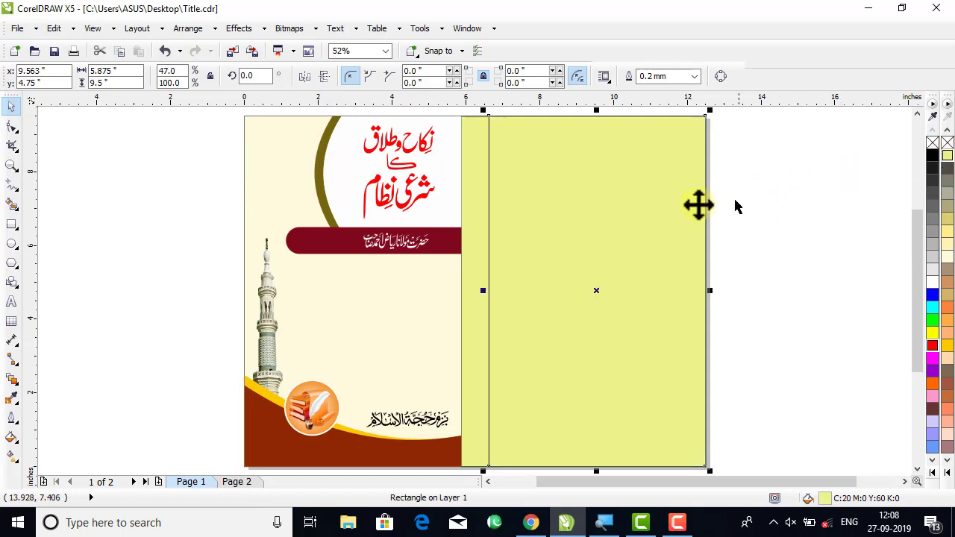
{"action": "left_click", "coordinate": [746, 253]}
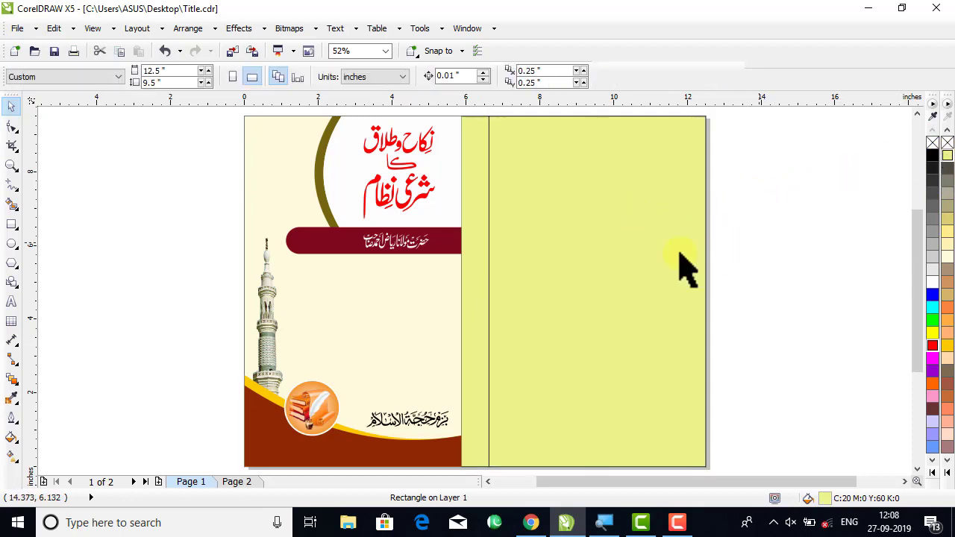
{"action": "double_click", "coordinate": [825, 498]}
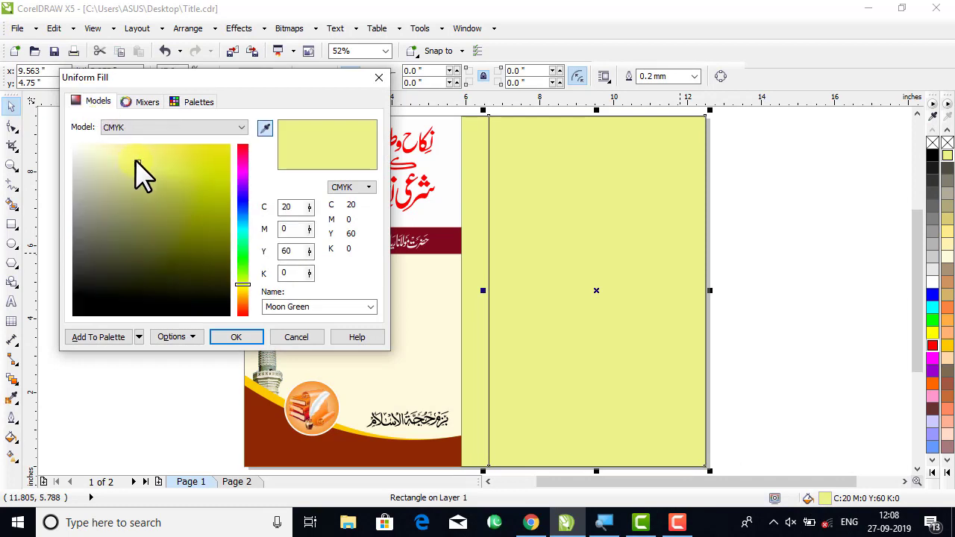
{"action": "left_click", "coordinate": [125, 152]}
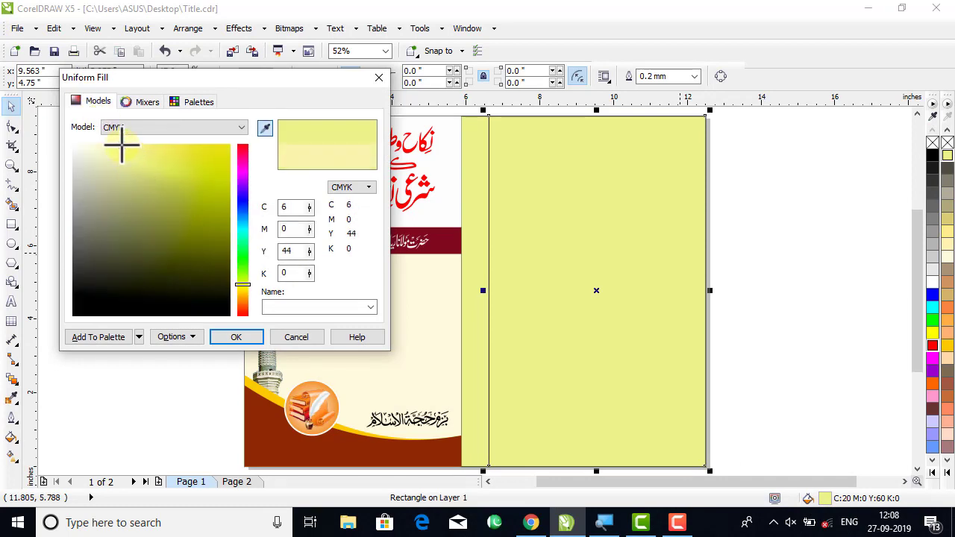
{"action": "left_click", "coordinate": [236, 338]}
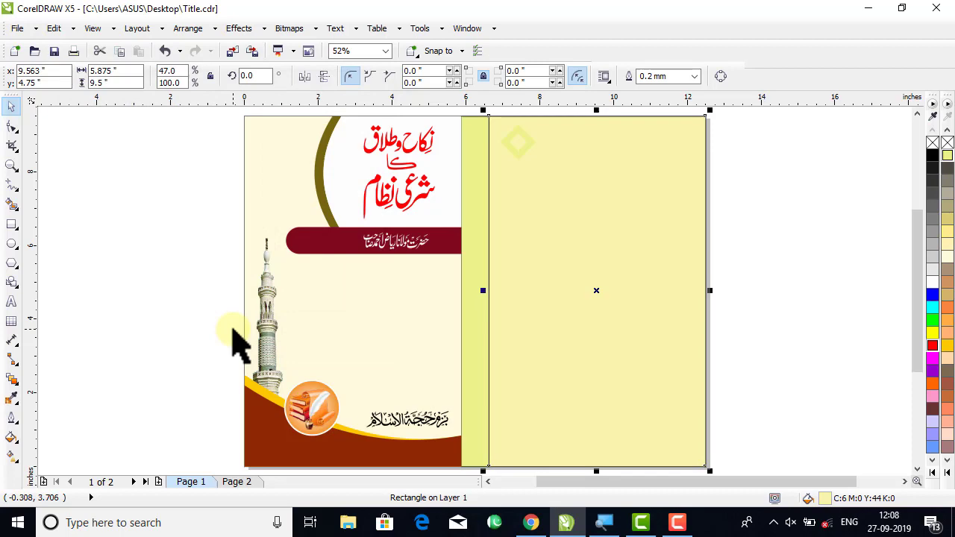
{"action": "left_click", "coordinate": [795, 236]}
Change the hollow diamond's uniform fill to the softer yellow-green C:13 M:0 Y:53 K:0.
{"action": "left_click", "coordinate": [507, 141]}
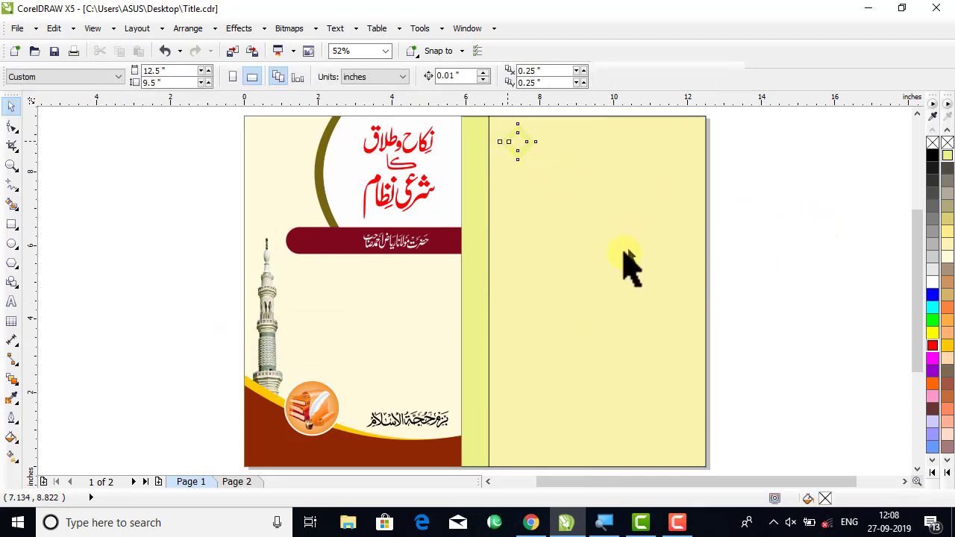
{"action": "double_click", "coordinate": [825, 497]}
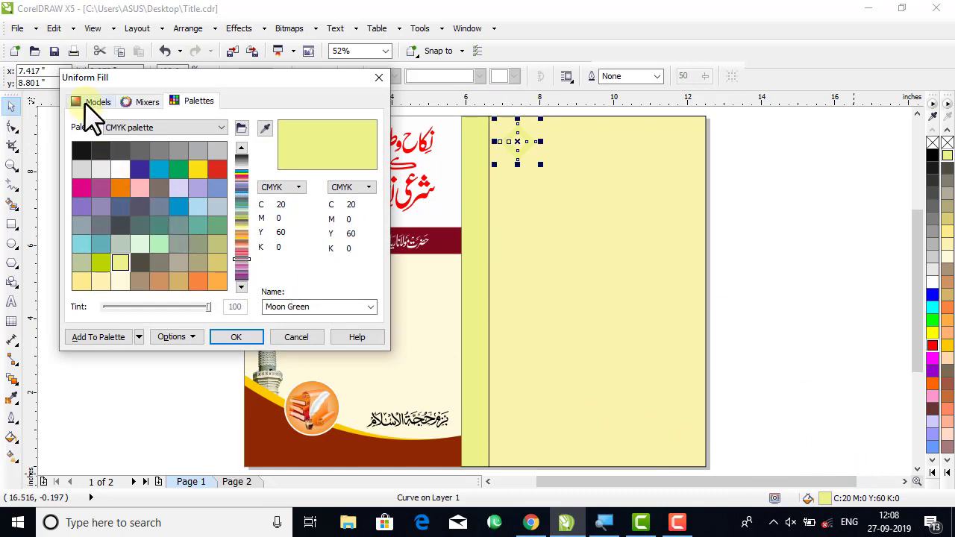
{"action": "left_click", "coordinate": [88, 103]}
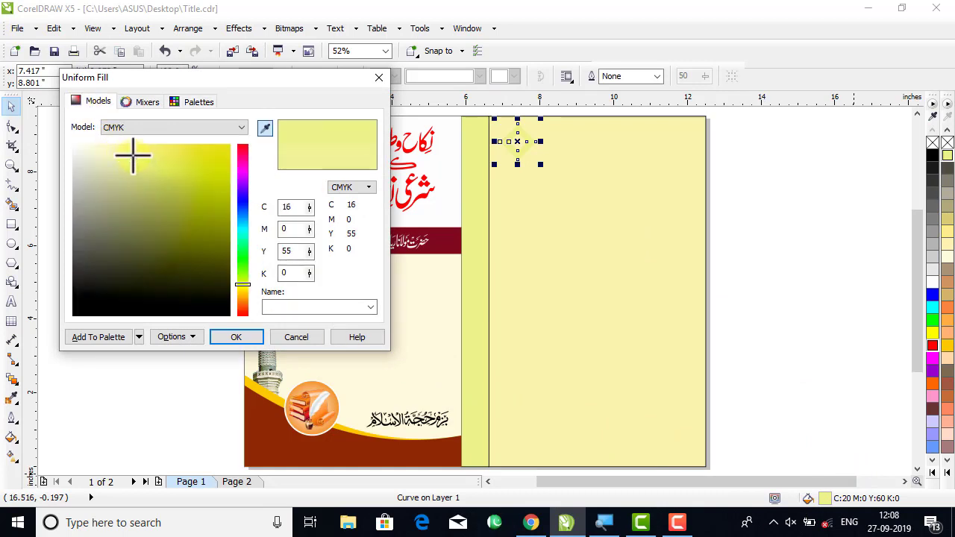
{"action": "left_click", "coordinate": [236, 337]}
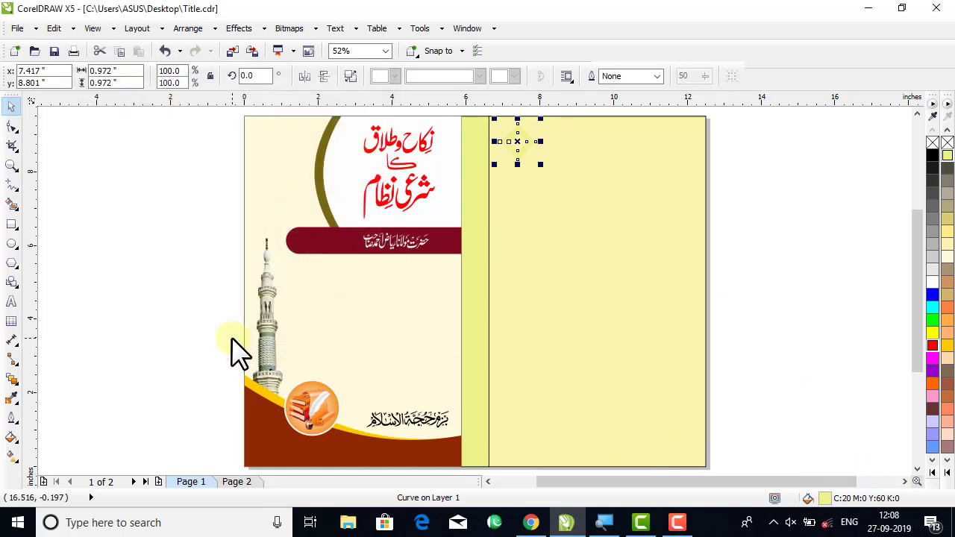
Shrink the hollow diamond to about 0.32 inches and place it in the second panel's upper-left corner, at about X 6.82, Y 9.32 inches.
{"action": "left_click", "coordinate": [11, 166]}
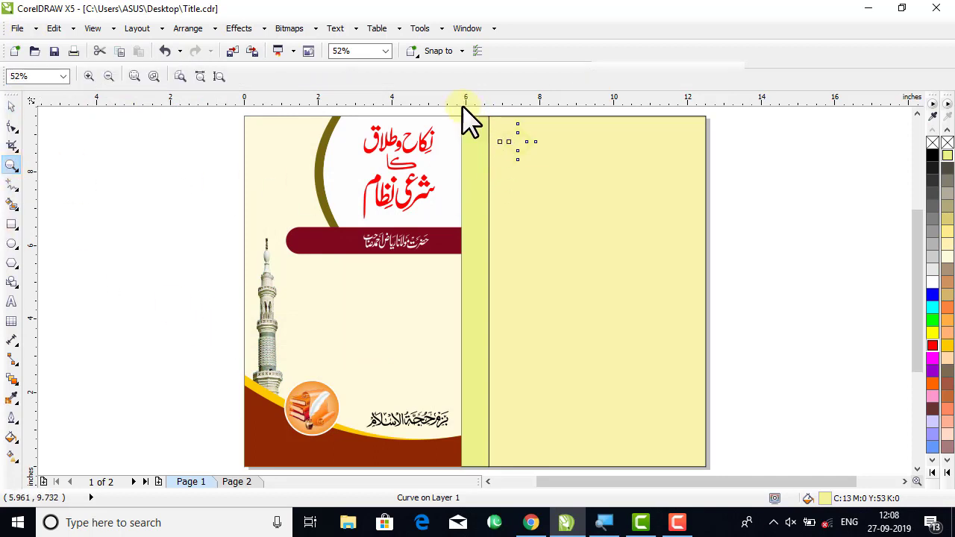
{"action": "left_click_drag", "start_coordinate": [462, 112], "coordinate": [722, 187]}
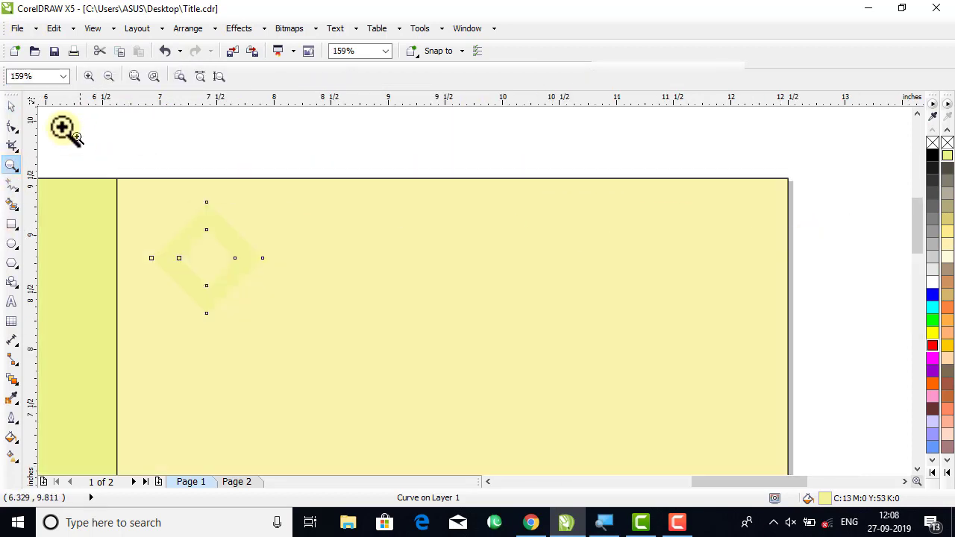
{"action": "left_click", "coordinate": [12, 106]}
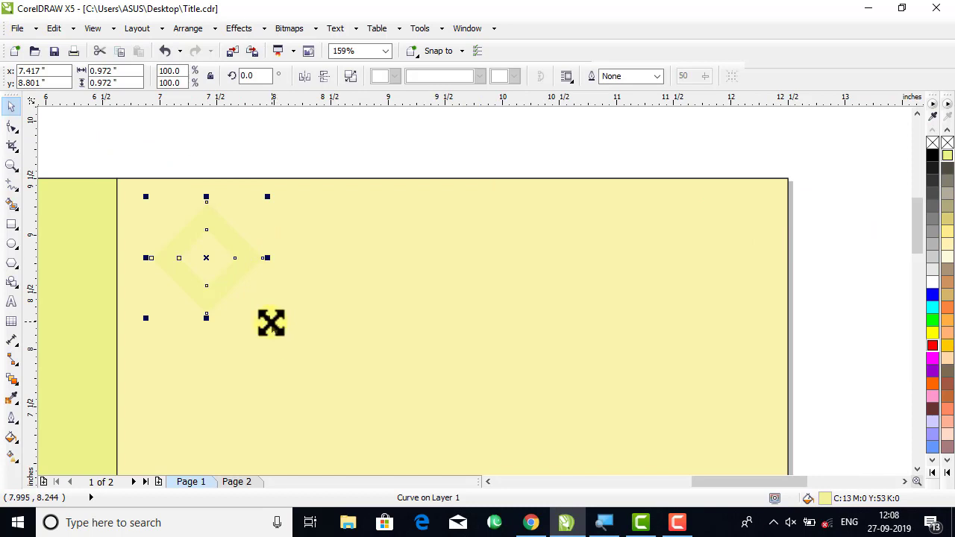
{"action": "left_click_drag", "start_coordinate": [271, 323], "coordinate": [140, 208]}
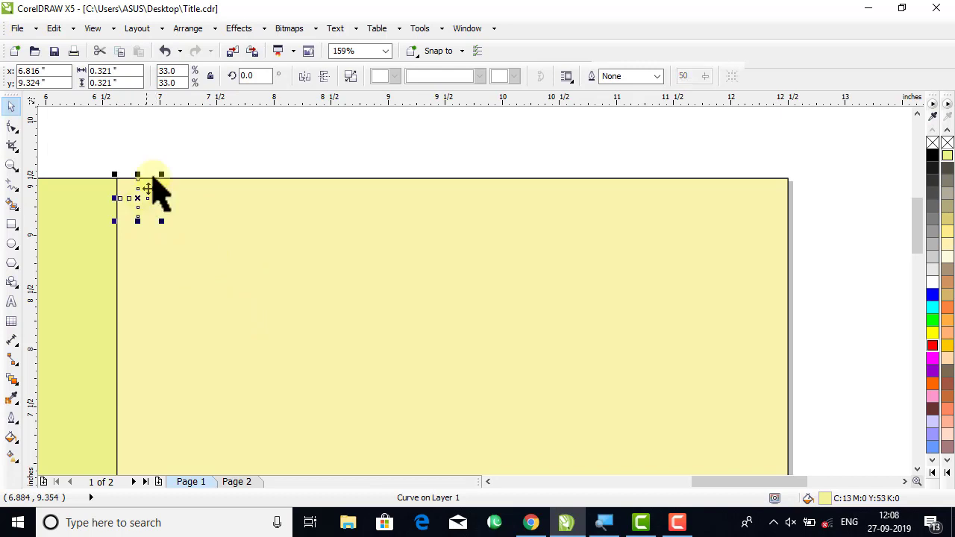
Place the hollow diamond inside the second panel's rectangle as a PowerClip.
{"action": "left_click", "coordinate": [230, 30]}
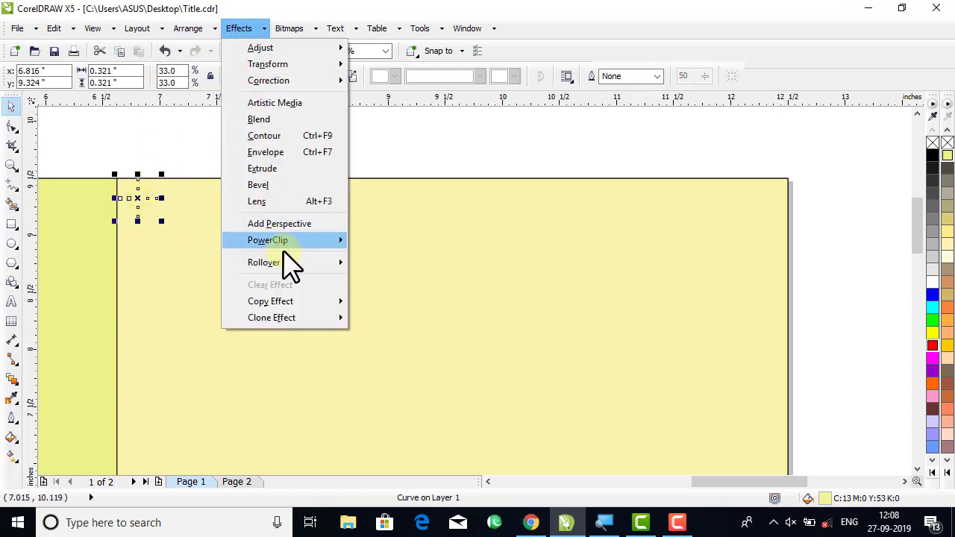
{"action": "mouse_move", "coordinate": [307, 244]}
{"action": "left_click", "coordinate": [403, 244]}
{"action": "left_click", "coordinate": [260, 250]}
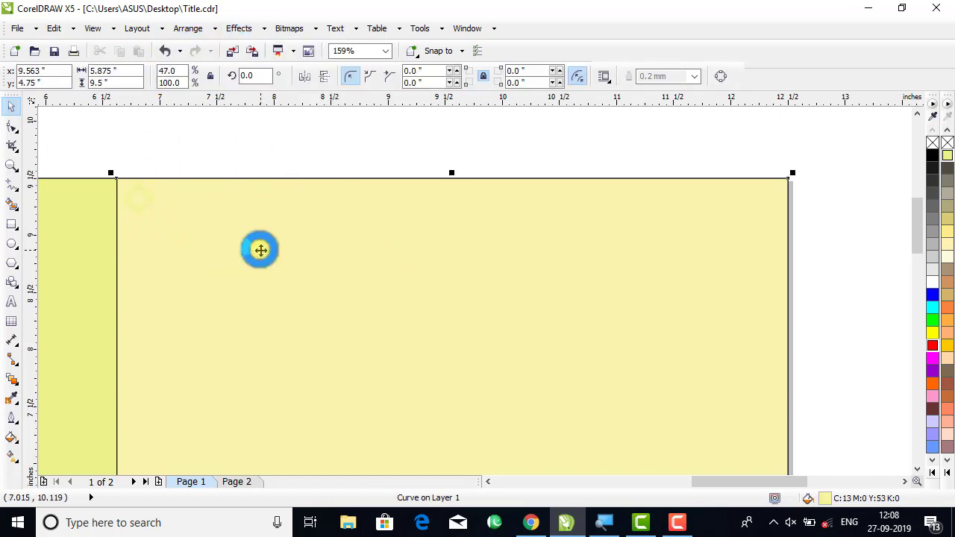
Edit the second panel's PowerClip contents and shrink the hollow diamond to about 0.26 inches in its corner.
{"action": "right_click", "coordinate": [137, 210]}
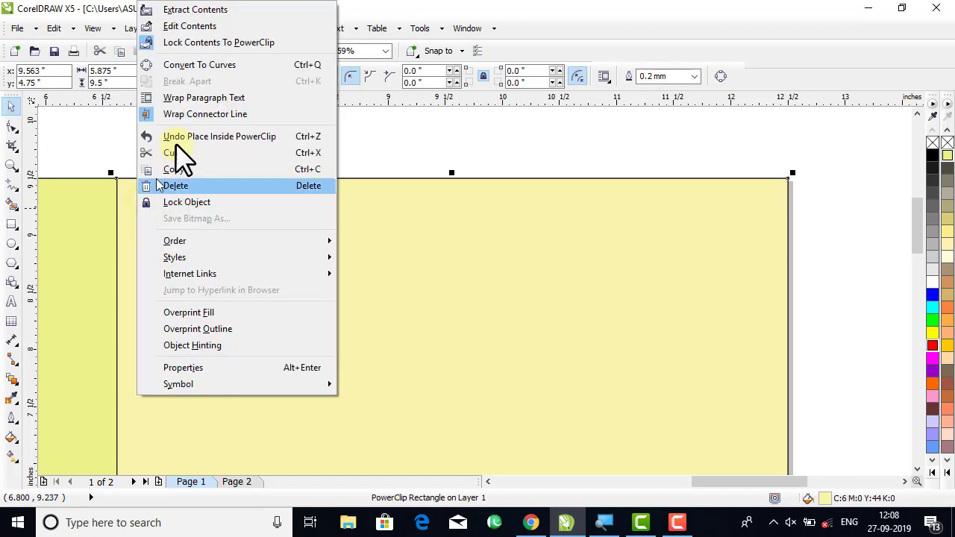
{"action": "left_click", "coordinate": [188, 26]}
{"action": "left_click_drag", "start_coordinate": [91, 156], "coordinate": [209, 243]}
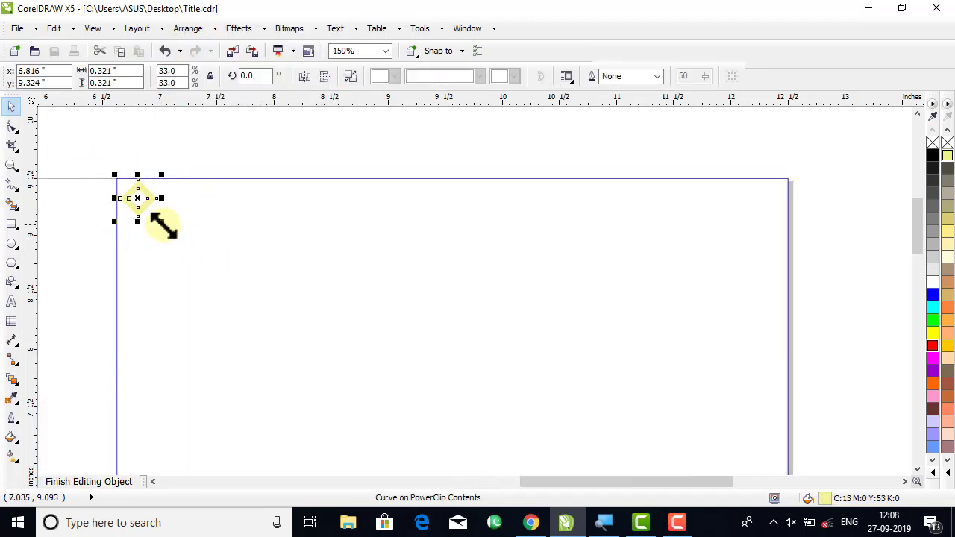
{"action": "left_click_drag", "start_coordinate": [154, 215], "coordinate": [153, 225]}
{"action": "left_click", "coordinate": [95, 171]}
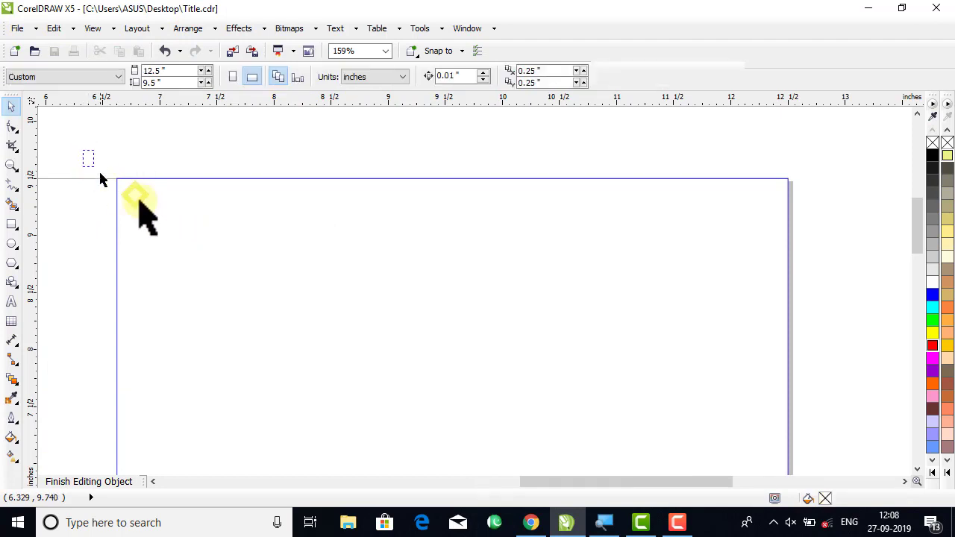
Make a mirrored copy of the diamond directly beside it and repeat the duplication into a row of 25 spanning the panel's top edge.
{"action": "left_click", "coordinate": [130, 196]}
{"action": "left_click_drag", "start_coordinate": [116, 195], "coordinate": [161, 205]}
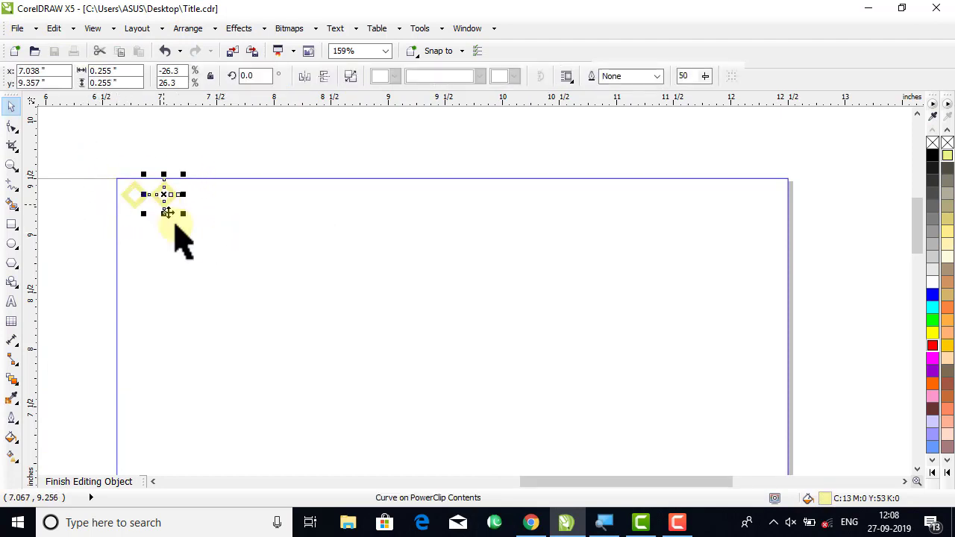
{"action": "key", "text": "ctrl+d"}
{"action": "key", "text": "ctrl+d"}
{"action": "key", "text": "ctrl+d"}
{"action": "key", "text": "ctrl+d"}
{"action": "key", "text": "ctrl+d"}
{"action": "key", "text": "ctrl+d"}
{"action": "key", "text": "ctrl+d"}
{"action": "key", "text": "ctrl+d"}
{"action": "key", "text": "ctrl+d"}
{"action": "key", "text": "ctrl+d"}
{"action": "key", "text": "ctrl+d"}
{"action": "key", "text": "ctrl+d"}
{"action": "key", "text": "ctrl+d"}
{"action": "key", "text": "ctrl+d"}
{"action": "key", "text": "ctrl+d"}
{"action": "key", "text": "ctrl+d"}
{"action": "key", "text": "ctrl+d"}
{"action": "key", "text": "ctrl+d"}
{"action": "key", "text": "ctrl+d"}
{"action": "key", "text": "ctrl+d"}
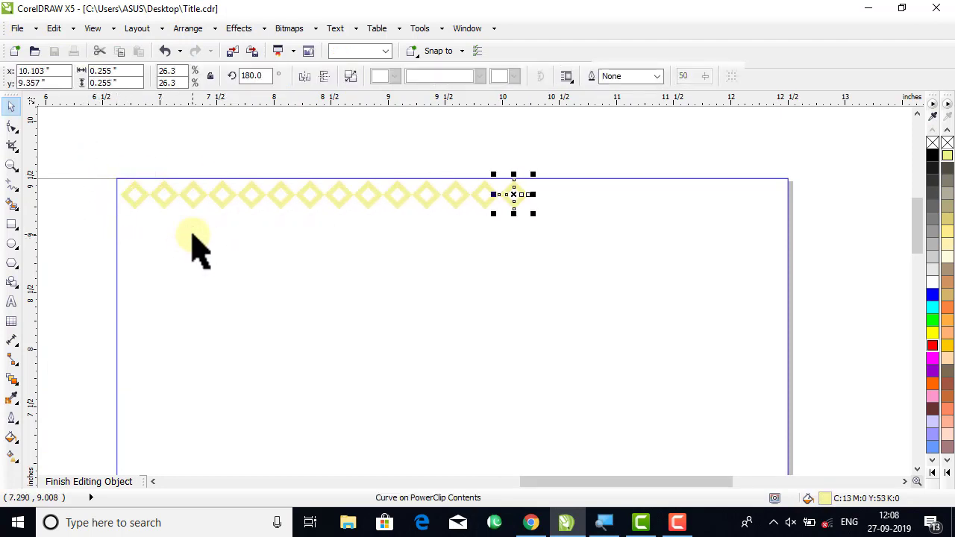
{"action": "key", "text": "ctrl+d"}
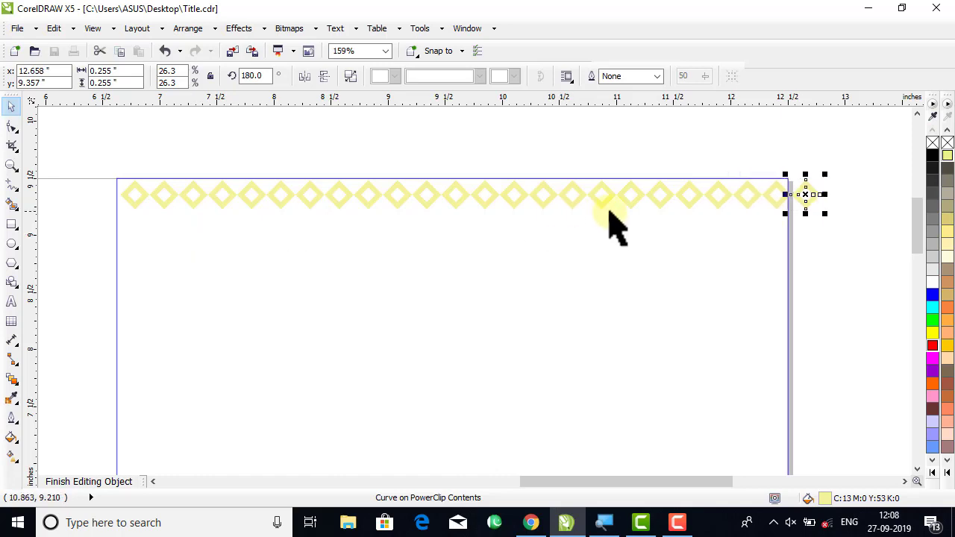
{"action": "key", "text": "ctrl+d"}
Select all diamonds in the row and scale them together to about 5.91 by 0.24 inches to fit the panel's width.
{"action": "left_click_drag", "start_coordinate": [884, 141], "coordinate": [155, 248]}
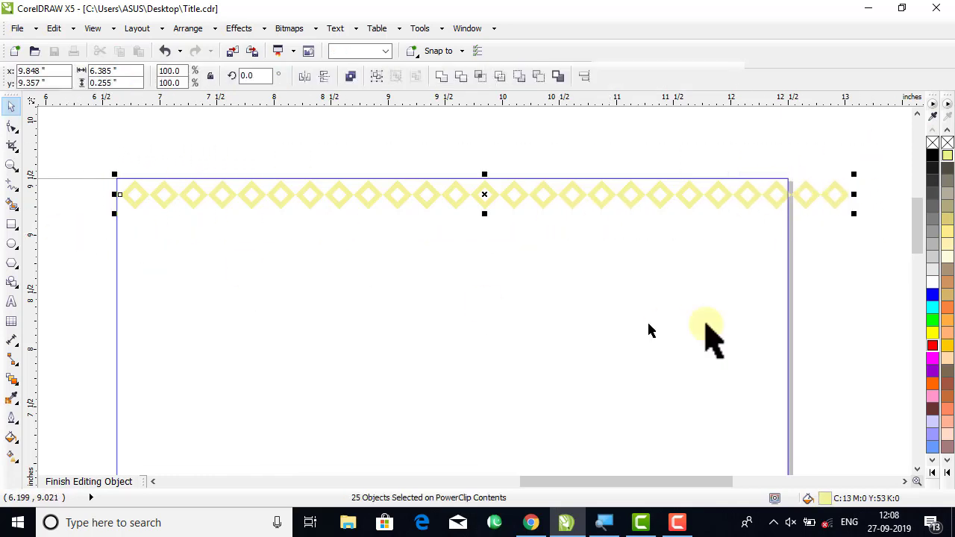
{"action": "left_click_drag", "start_coordinate": [855, 217], "coordinate": [804, 225]}
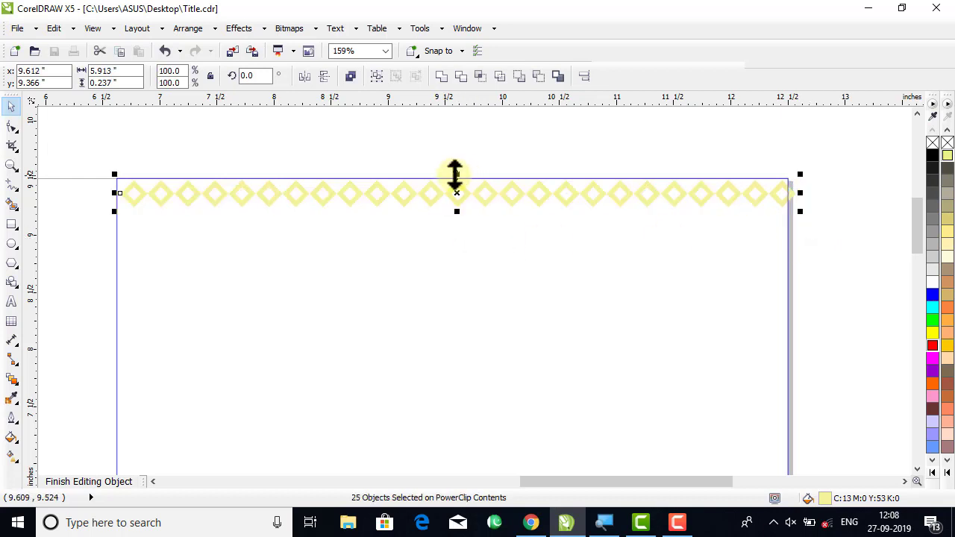
Mirror-copy the diamond row directly below itself, repeat it down to the panel's bottom edge, and finish editing the PowerClip contents.
{"action": "left_click_drag", "start_coordinate": [457, 173], "coordinate": [449, 233]}
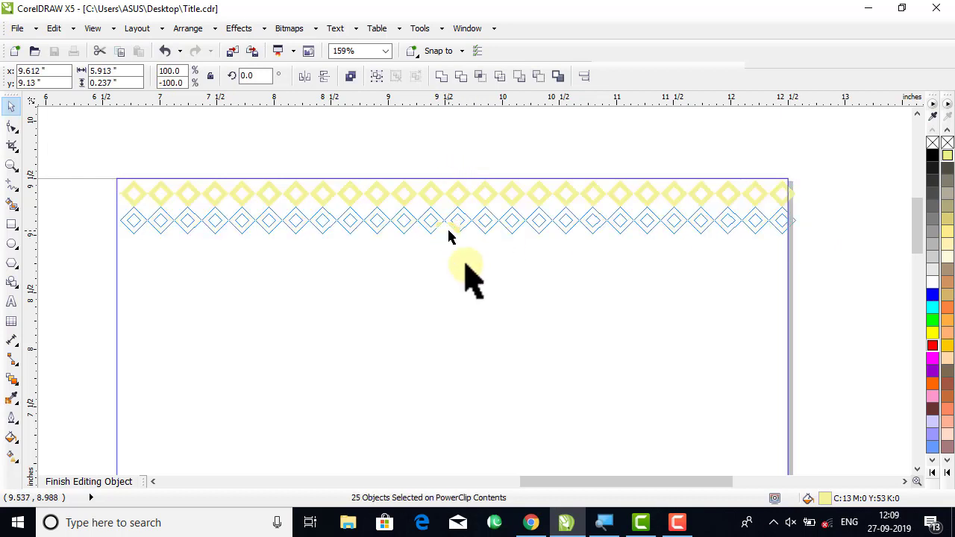
{"action": "key", "text": "ctrl+r"}
{"action": "key", "text": "ctrl+r"}
{"action": "key", "text": "ctrl+r"}
{"action": "key", "text": "ctrl+r"}
{"action": "key", "text": "ctrl+r"}
{"action": "key", "text": "ctrl+r"}
{"action": "key", "text": "ctrl+r"}
{"action": "key", "text": "ctrl+r"}
{"action": "key", "text": "ctrl+r"}
{"action": "key", "text": "ctrl+r"}
{"action": "key", "text": "ctrl+r"}
{"action": "key", "text": "ctrl+r"}
{"action": "key", "text": "ctrl+r"}
{"action": "key", "text": "ctrl+r"}
{"action": "key", "text": "ctrl+r"}
{"action": "key", "text": "ctrl+r"}
{"action": "key", "text": "ctrl+r"}
{"action": "key", "text": "ctrl+r"}
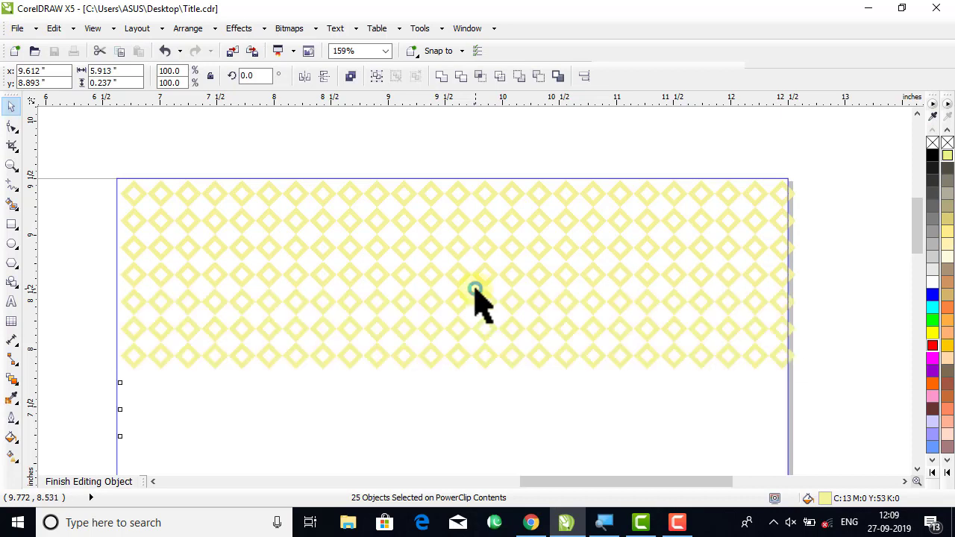
{"action": "scroll", "coordinate": [478, 299], "scroll_direction": "down", "scroll_amount": 3}
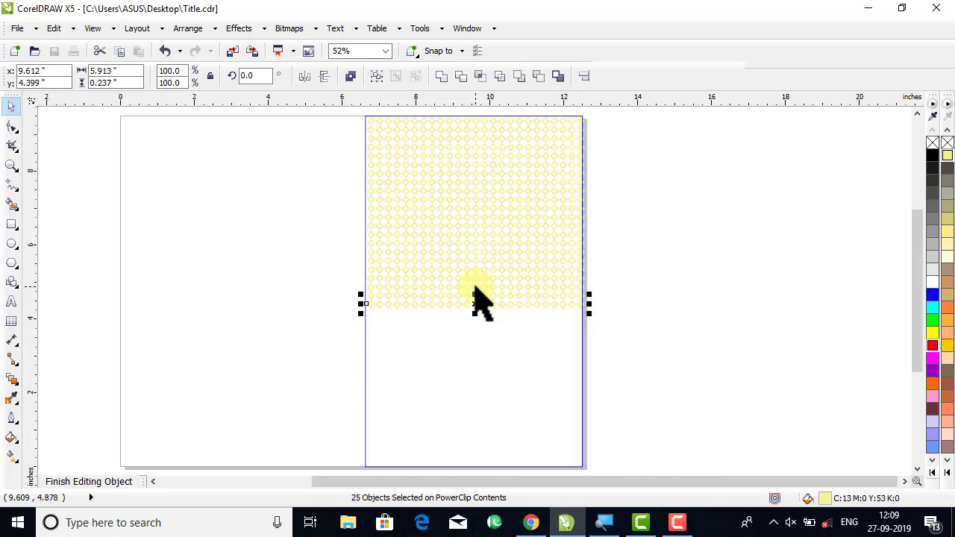
{"action": "key", "text": "ctrl+r"}
{"action": "key", "text": "ctrl+r"}
{"action": "key", "text": "ctrl+r"}
{"action": "key", "text": "ctrl+r"}
{"action": "key", "text": "ctrl+r"}
{"action": "key", "text": "ctrl+r"}
{"action": "key", "text": "ctrl+r"}
{"action": "key", "text": "ctrl+r"}
{"action": "key", "text": "ctrl+r"}
{"action": "key", "text": "ctrl+r"}
{"action": "key", "text": "ctrl+r"}
{"action": "key", "text": "ctrl+r"}
{"action": "key", "text": "ctrl+r"}
{"action": "key", "text": "ctrl+r"}
{"action": "key", "text": "ctrl+r"}
{"action": "key", "text": "ctrl+r"}
{"action": "key", "text": "ctrl+r"}
{"action": "key", "text": "ctrl+r"}
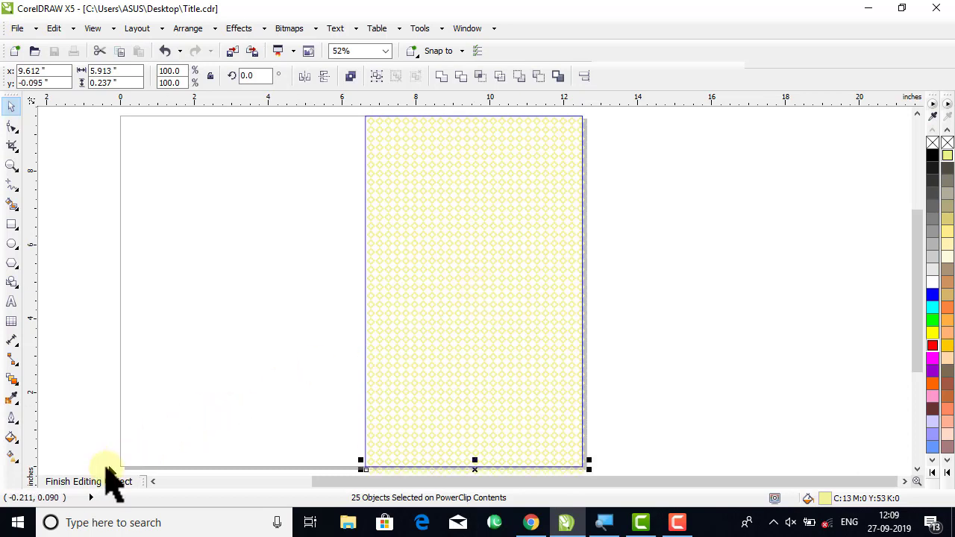
{"action": "left_click", "coordinate": [94, 482]}
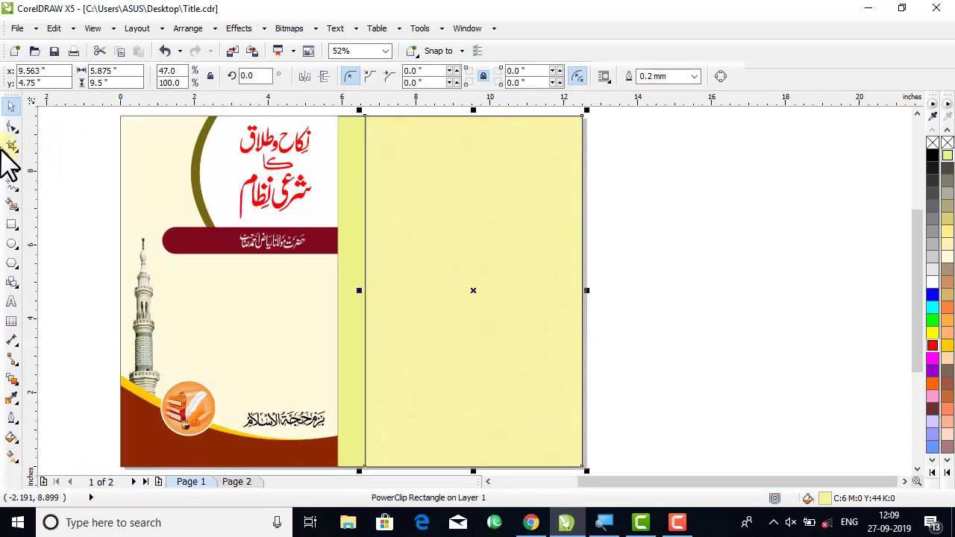
Inspect the diamond pattern up close and remove the outline from the second panel's PowerClip rectangle.
{"action": "left_click", "coordinate": [11, 166]}
{"action": "left_click_drag", "start_coordinate": [352, 112], "coordinate": [597, 215]}
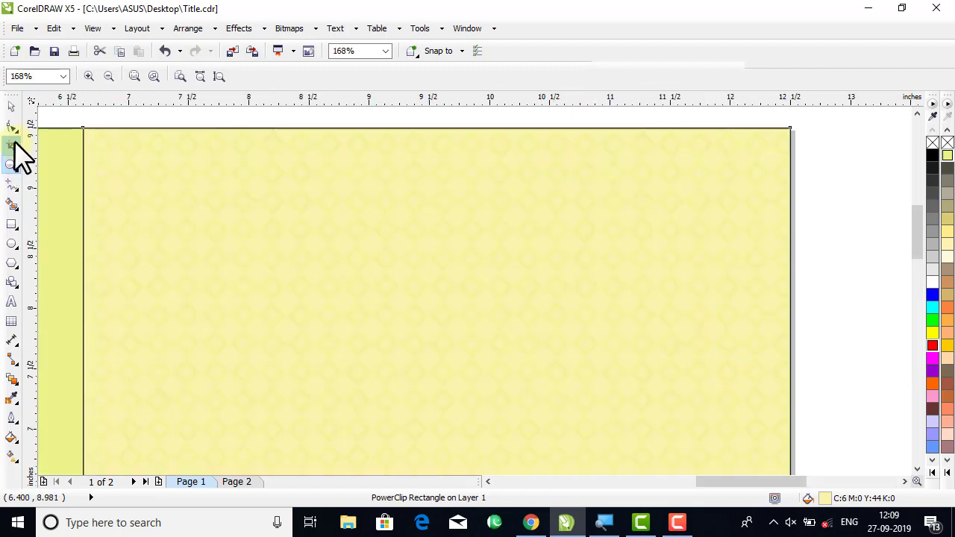
{"action": "left_click", "coordinate": [17, 105]}
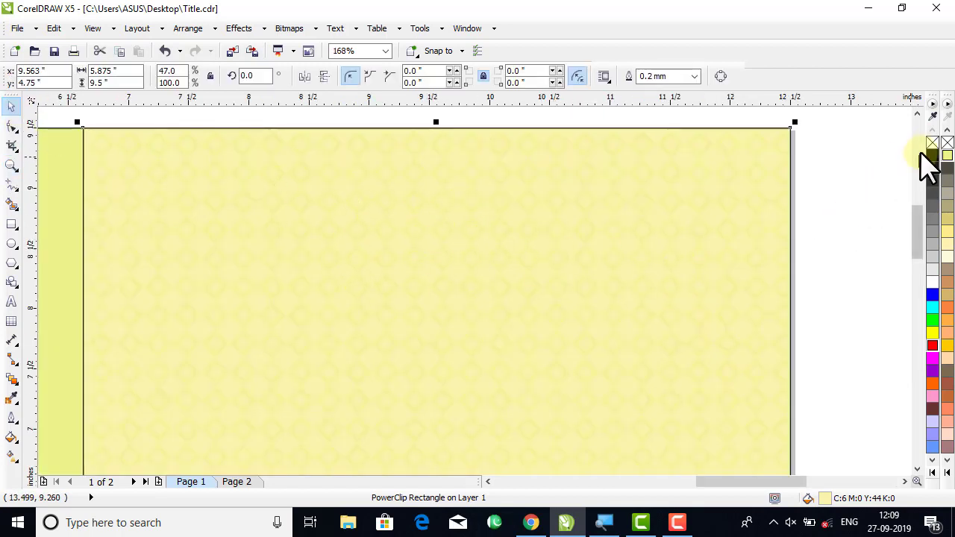
{"action": "right_click", "coordinate": [948, 144]}
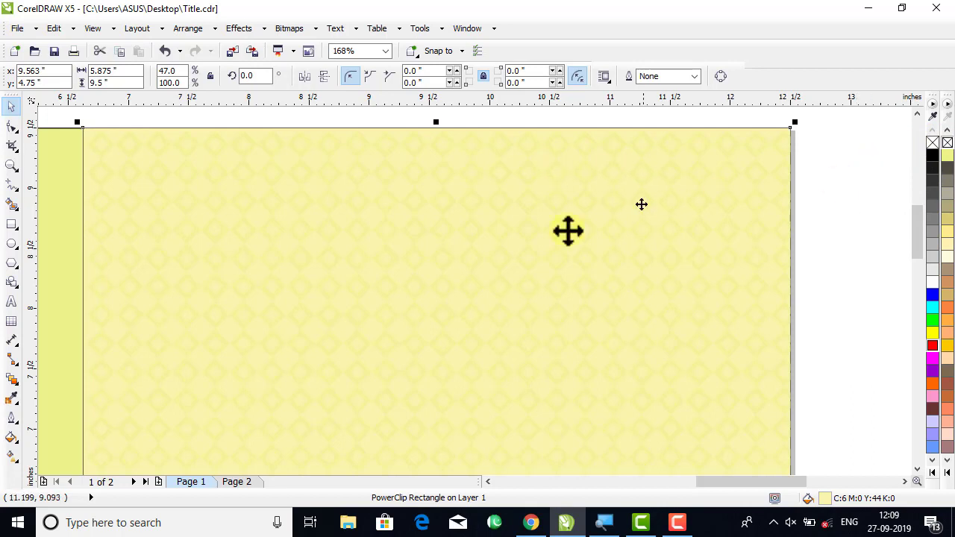
{"action": "key", "text": "F4"}
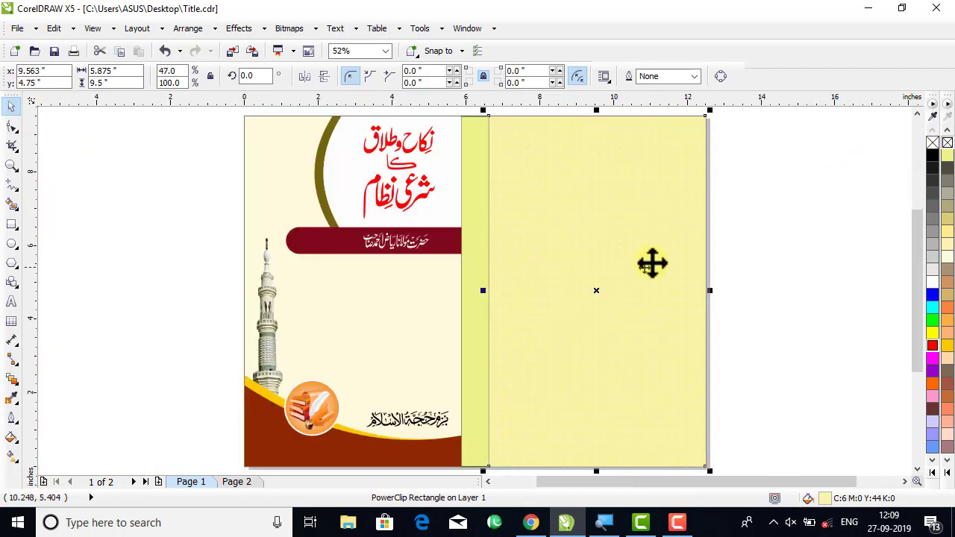
Select every object on the cover and remove all remaining outlines.
{"action": "left_click", "coordinate": [796, 254]}
{"action": "key", "text": "ctrl+a"}
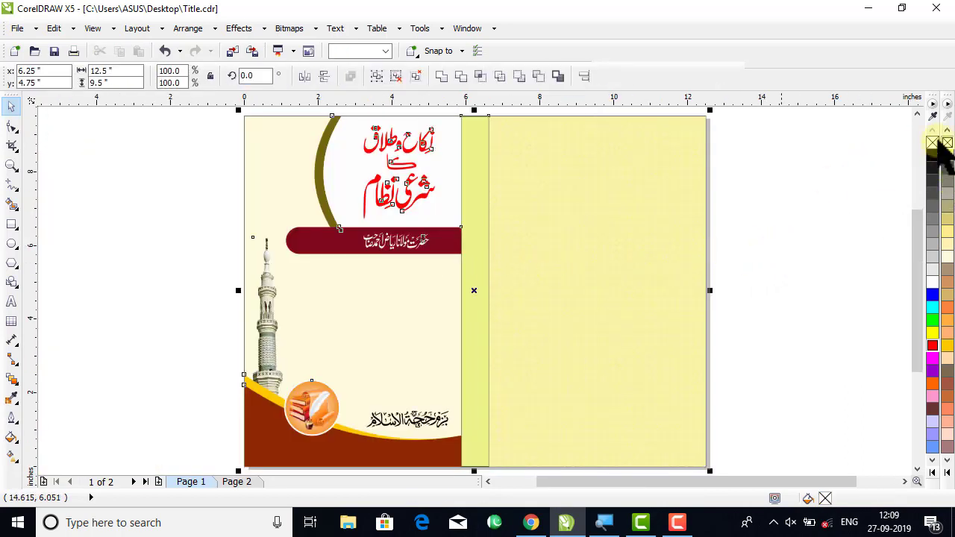
{"action": "left_click", "coordinate": [933, 143]}
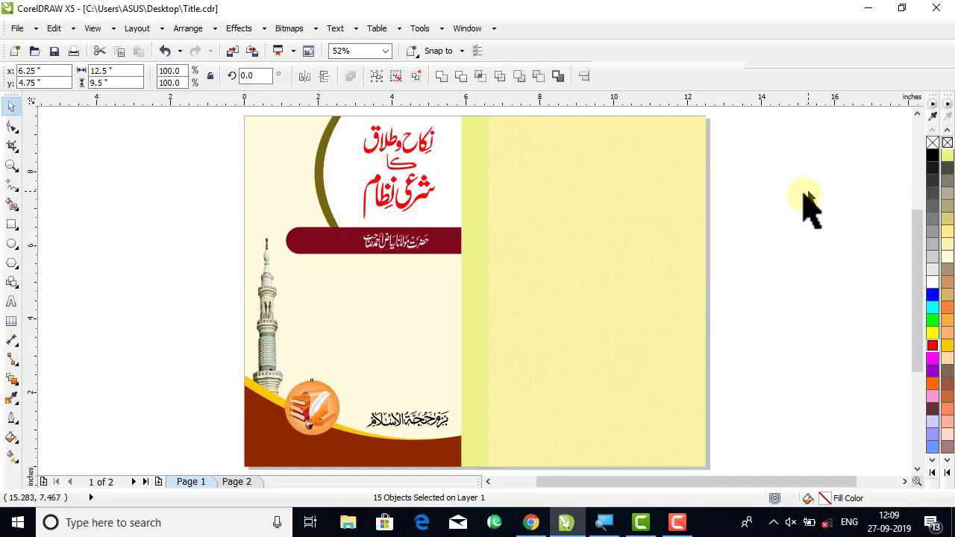
{"action": "left_click", "coordinate": [806, 202]}
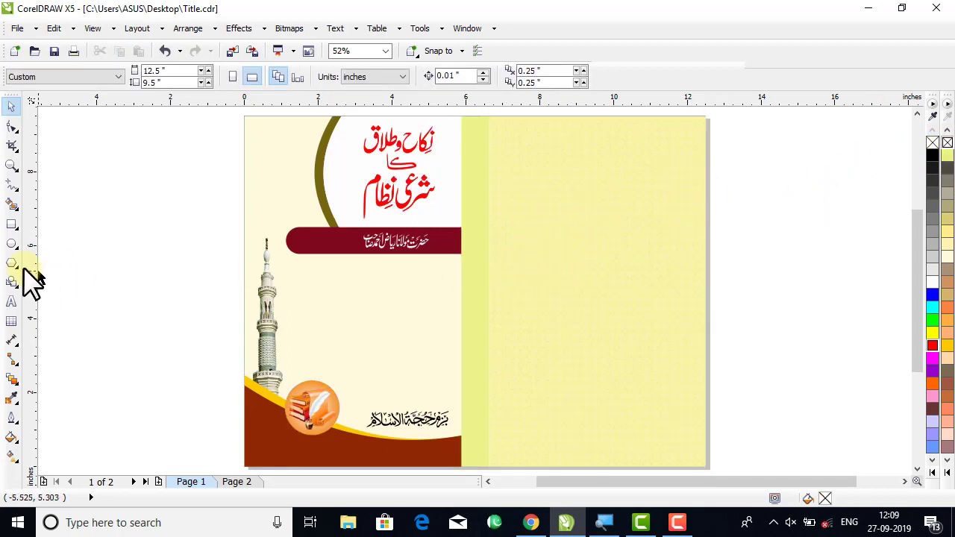
Draw a rectangle about 3.8 by 5.88 inches inside the second panel and centre it horizontally on the panel.
{"action": "left_click", "coordinate": [12, 225]}
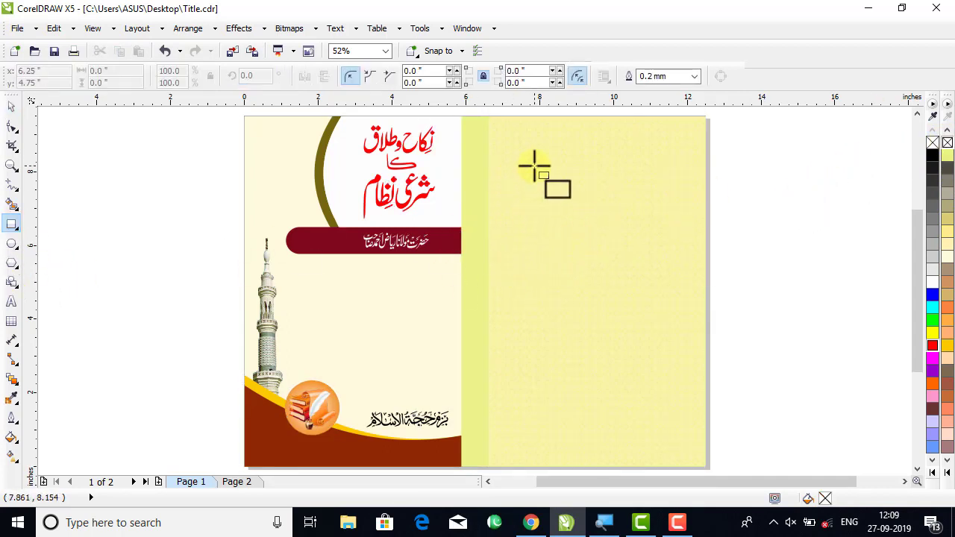
{"action": "left_click_drag", "start_coordinate": [535, 165], "coordinate": [675, 384]}
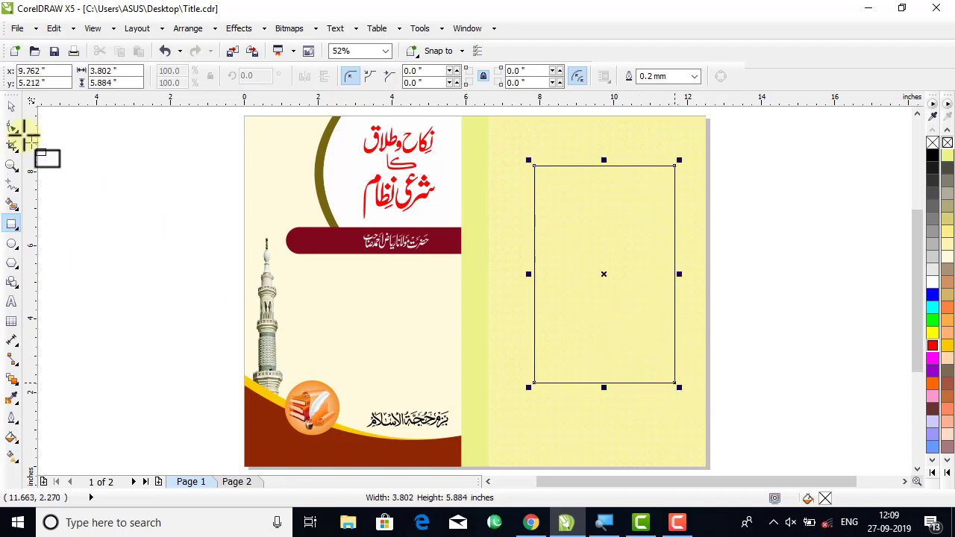
{"action": "left_click", "coordinate": [12, 108]}
{"action": "left_click", "coordinate": [548, 155], "text": "shift"}
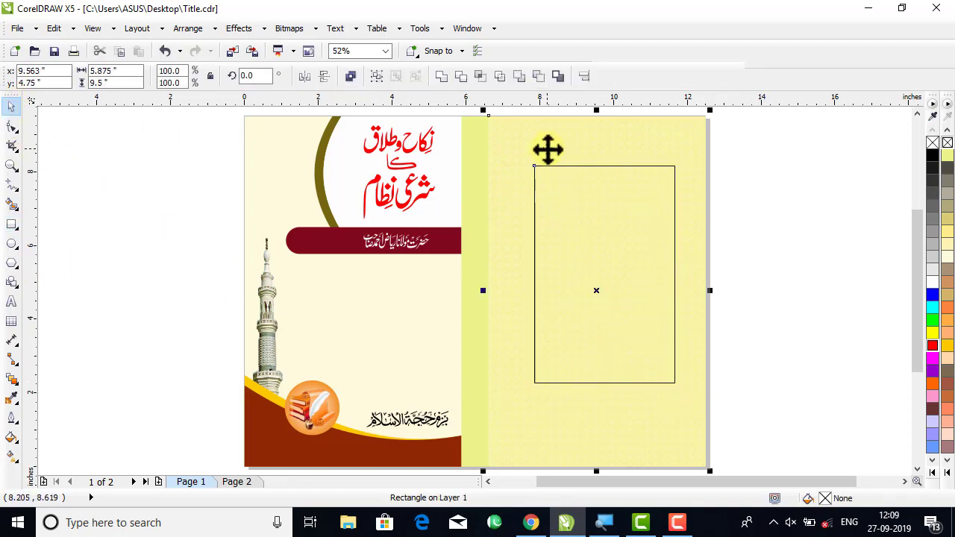
{"action": "key", "text": "c"}
{"action": "left_click", "coordinate": [750, 217]}
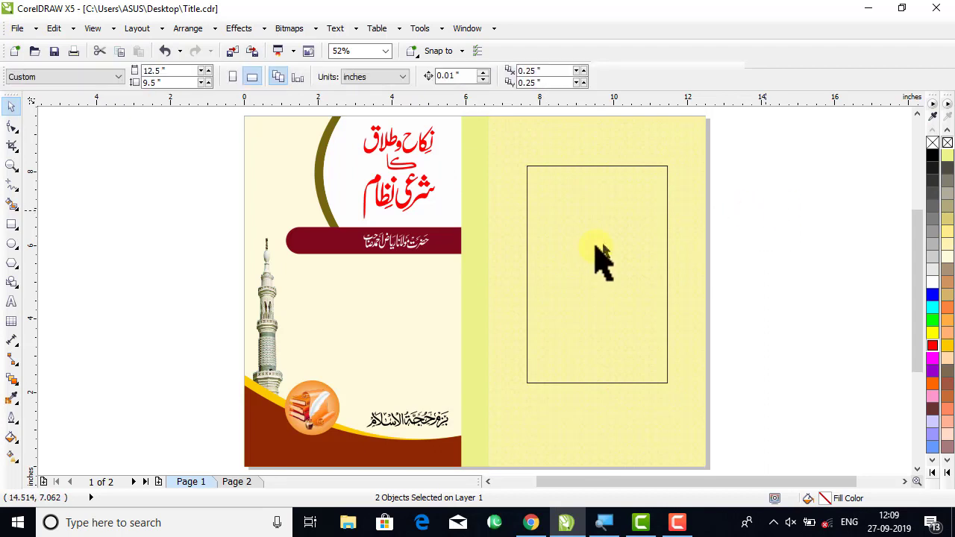
Fill the centred rectangle with white, undoing a trial pale cream fill.
{"action": "left_click", "coordinate": [603, 257]}
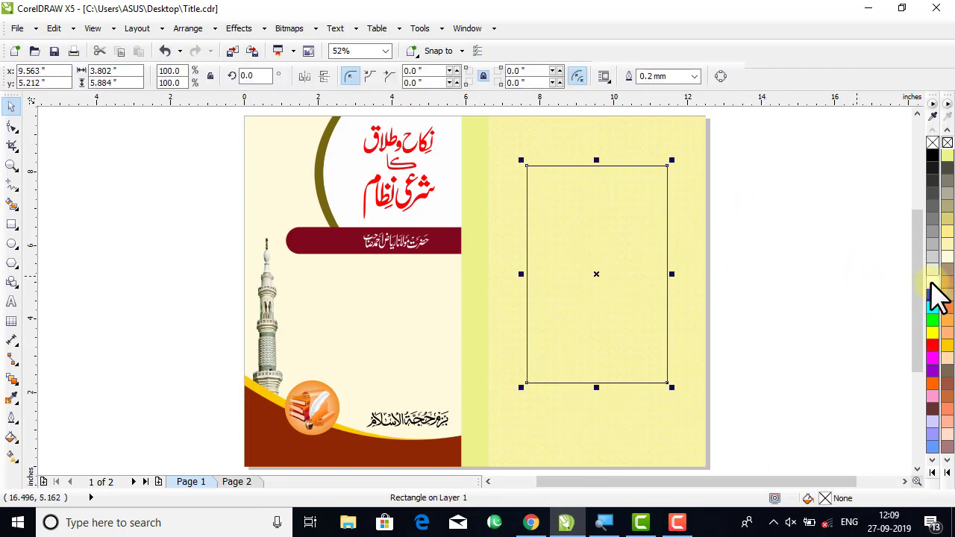
{"action": "left_click", "coordinate": [932, 283]}
{"action": "left_click", "coordinate": [828, 273]}
{"action": "left_click", "coordinate": [516, 284]}
{"action": "left_click", "coordinate": [582, 280]}
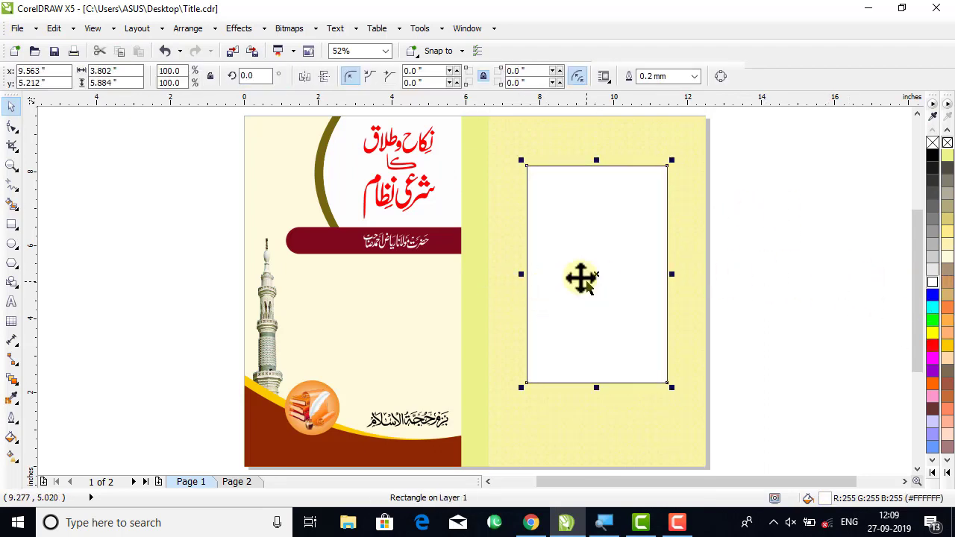
{"action": "left_click", "coordinate": [946, 255]}
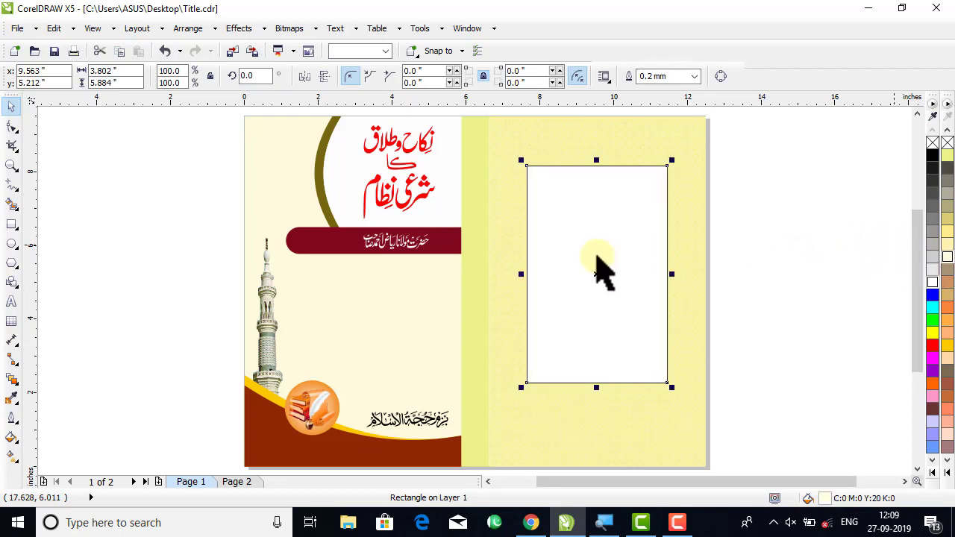
{"action": "key", "text": "ctrl+z"}
Round all four corners of the white rectangle with the Shape tool.
{"action": "left_click", "coordinate": [11, 127]}
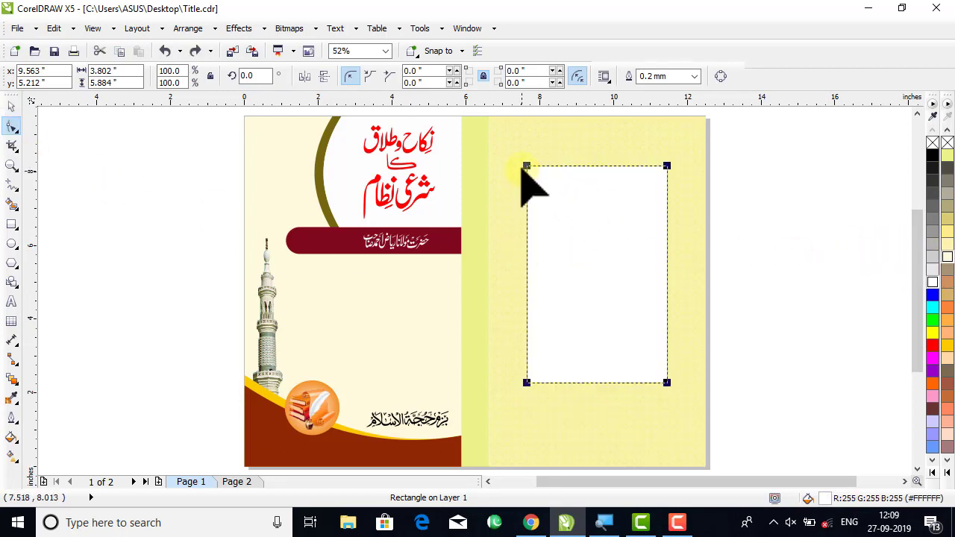
{"action": "left_click_drag", "start_coordinate": [527, 165], "coordinate": [540, 166]}
{"action": "left_click", "coordinate": [11, 107]}
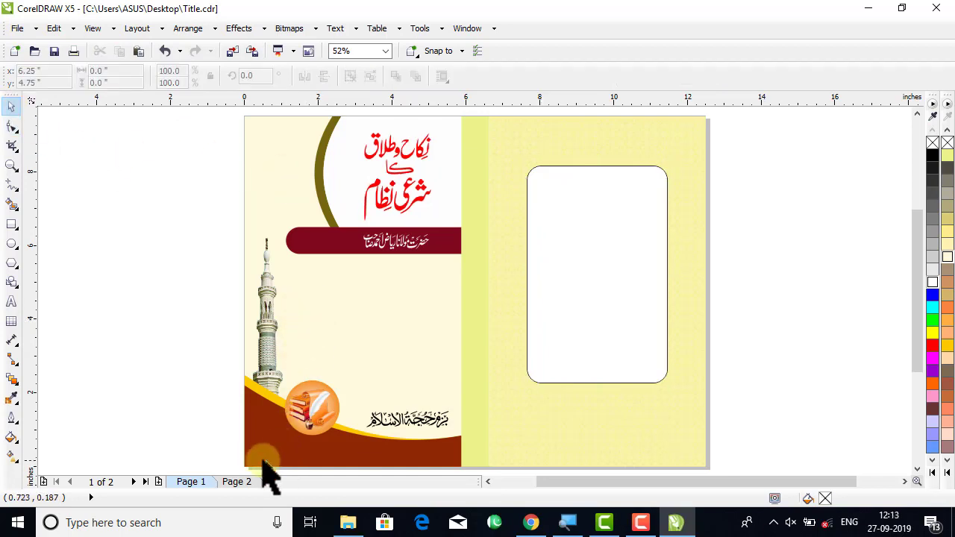
Move the orange floral ornament on Page 2 off the page onto the shared pasteboard and return to Page 1.
{"action": "left_click", "coordinate": [249, 481]}
{"action": "left_click_drag", "start_coordinate": [396, 351], "coordinate": [140, 326]}
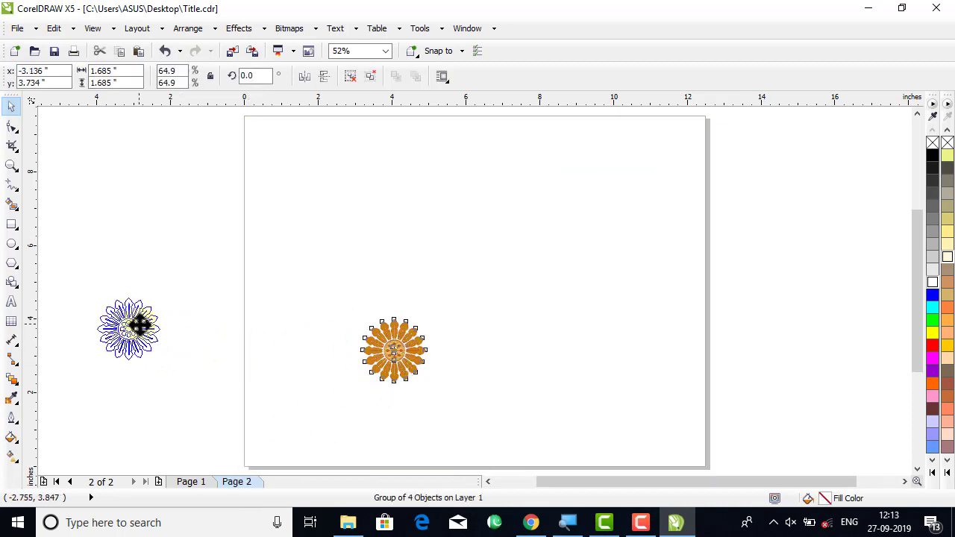
{"action": "left_click_drag", "start_coordinate": [139, 325], "coordinate": [140, 326]}
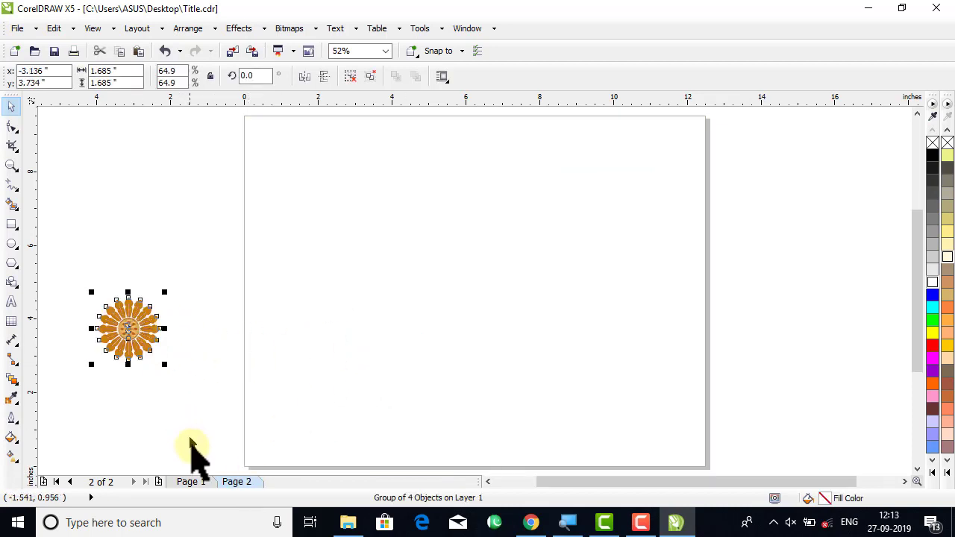
{"action": "left_click", "coordinate": [195, 482]}
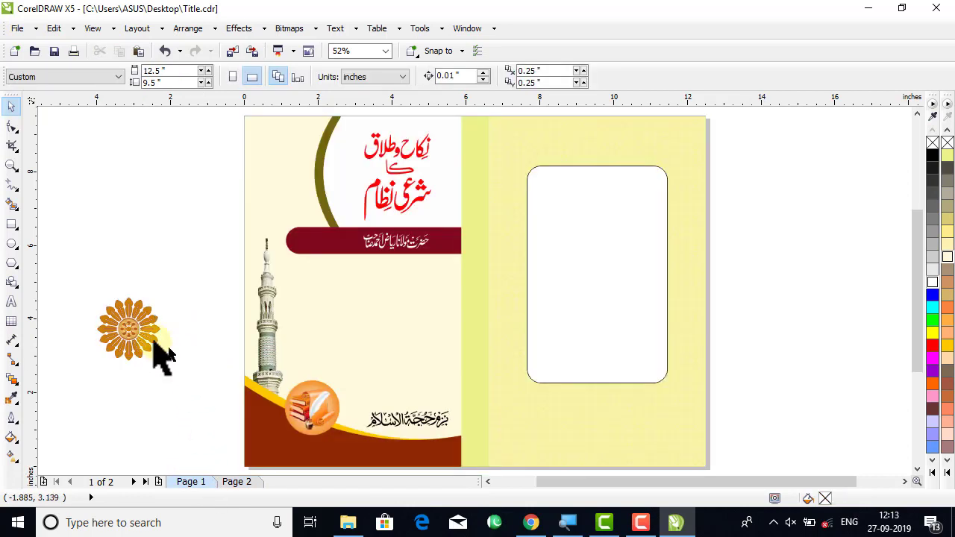
Place the floral ornament on the front cover between the maroon band and the publisher text, and enlarge it slightly.
{"action": "left_click_drag", "start_coordinate": [134, 336], "coordinate": [391, 335]}
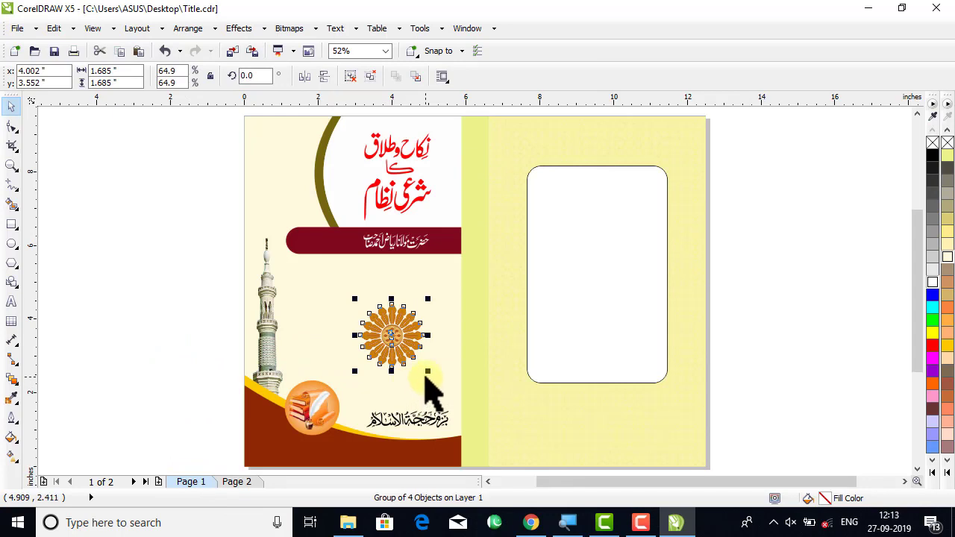
{"action": "left_click_drag", "start_coordinate": [431, 371], "coordinate": [438, 378]}
{"action": "left_click", "coordinate": [756, 282]}
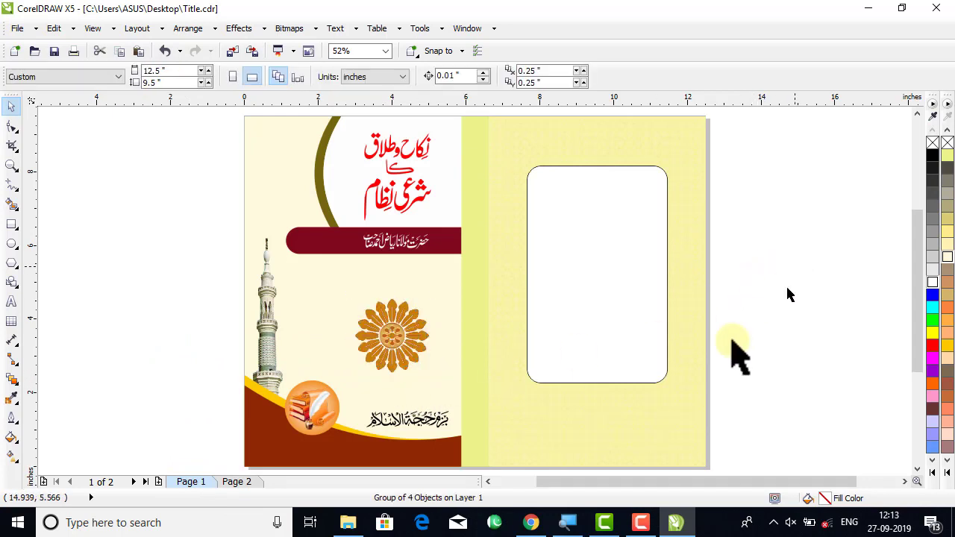
Draw a thin rectangle about 5.88 by 0.26 inches along the front cover's top edge.
{"action": "left_click", "coordinate": [13, 225]}
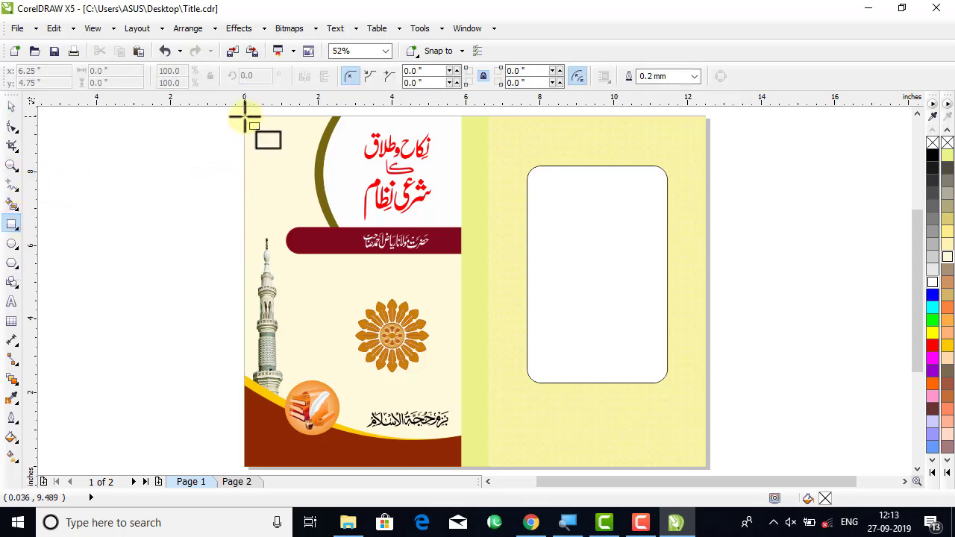
{"action": "left_click_drag", "start_coordinate": [245, 117], "coordinate": [464, 126]}
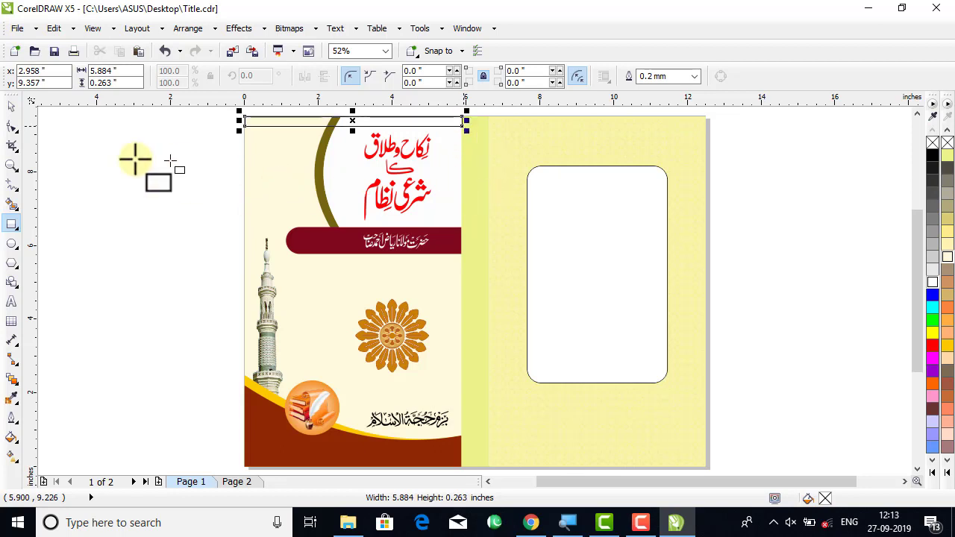
{"action": "left_click", "coordinate": [12, 108]}
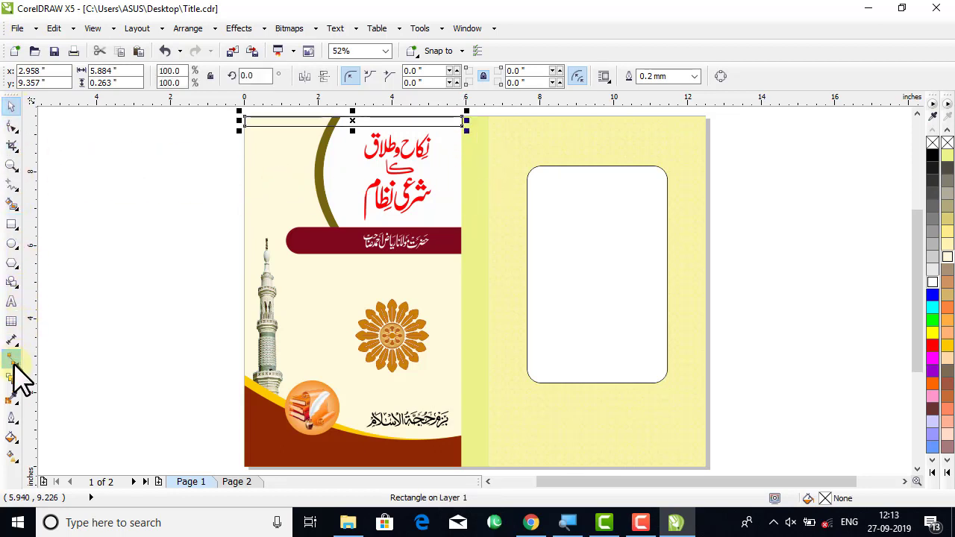
Fill the thin top bar with the olive colour sampled from the curved band and remove the bar's outline.
{"action": "left_click", "coordinate": [12, 398]}
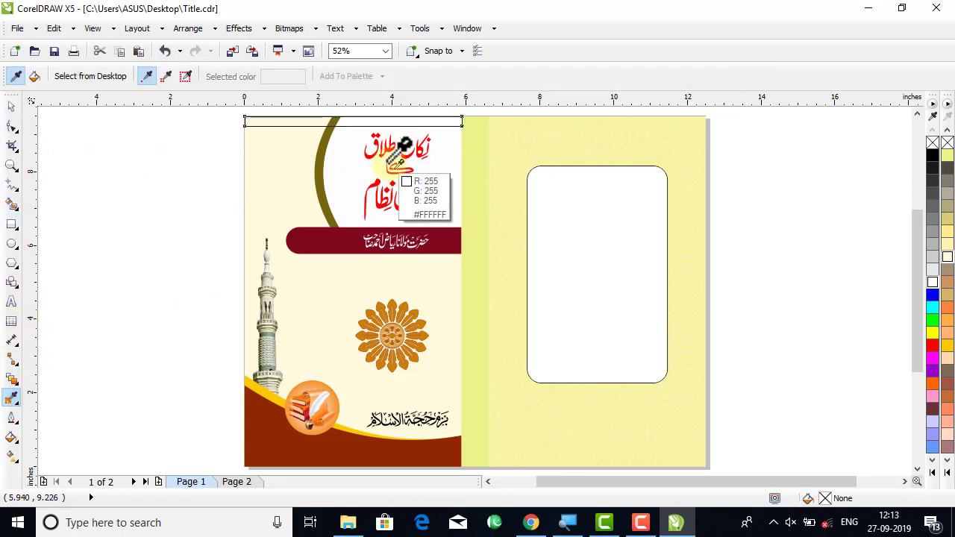
{"action": "left_click", "coordinate": [321, 148]}
{"action": "left_click", "coordinate": [343, 121]}
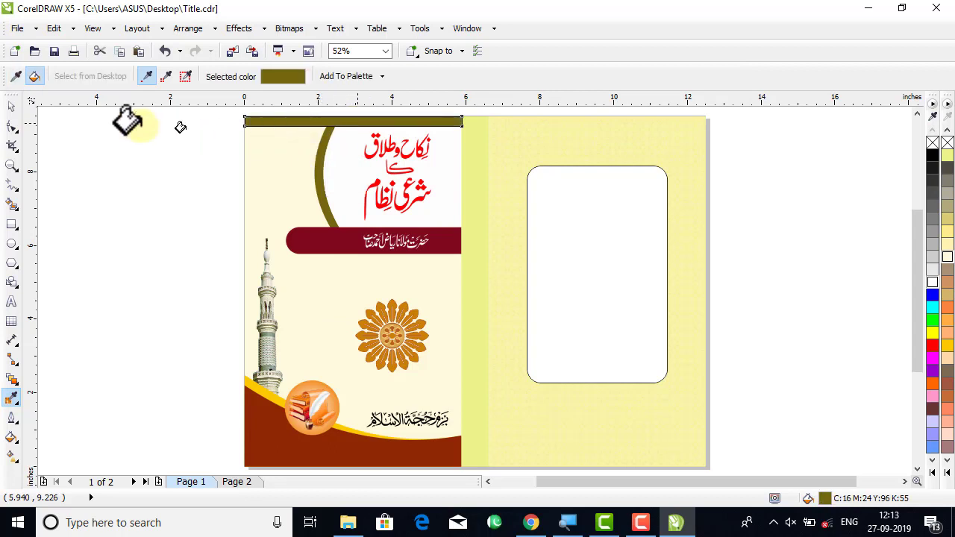
{"action": "left_click", "coordinate": [12, 106]}
{"action": "left_click", "coordinate": [188, 154]}
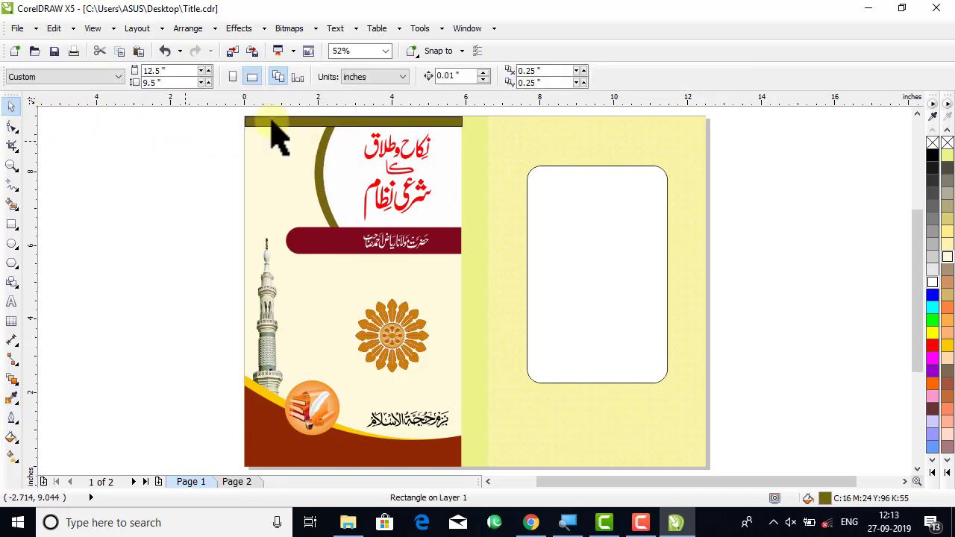
{"action": "key", "text": "Tab"}
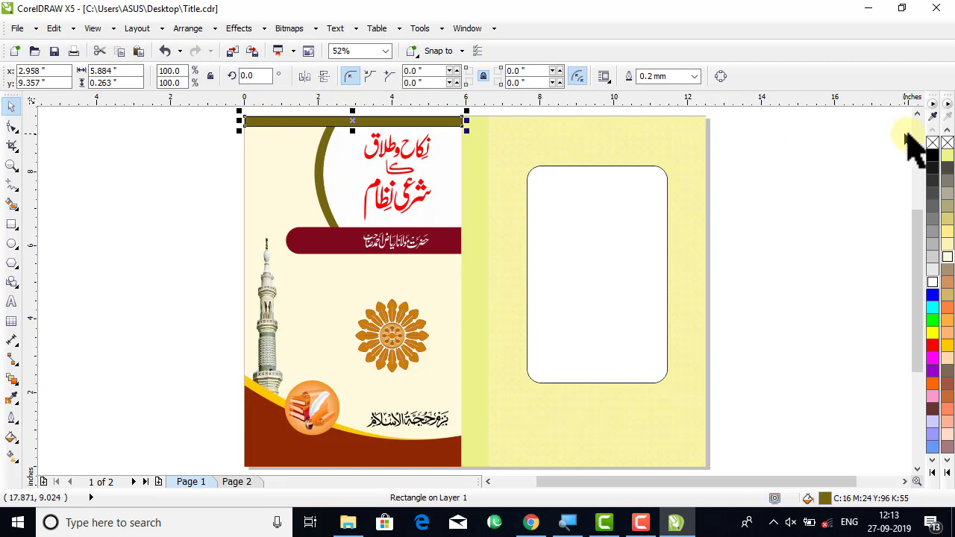
{"action": "left_click", "coordinate": [829, 181]}
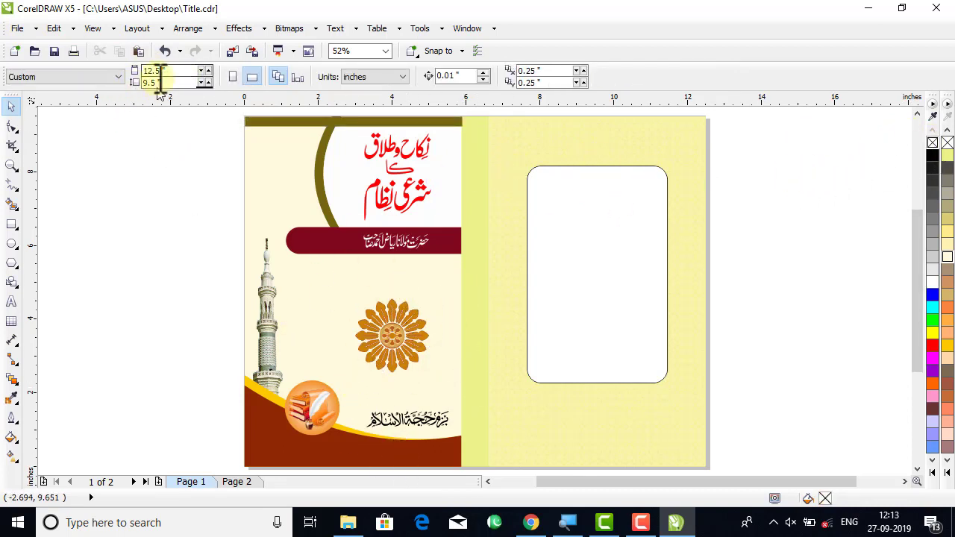
View the finished cover and switch to the YouTube channel page in Chrome.
{"action": "left_click", "coordinate": [97, 30]}
{"action": "left_click", "coordinate": [163, 190]}
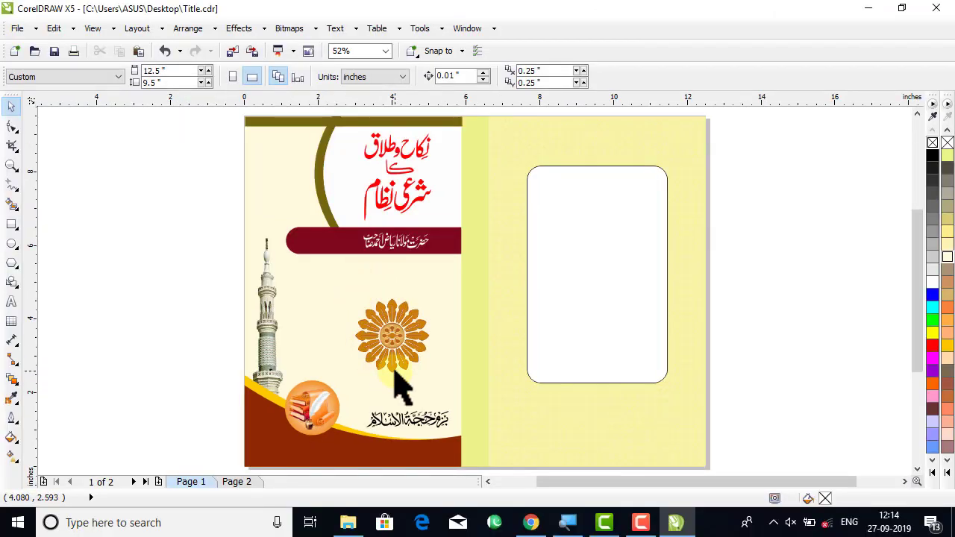
{"action": "left_click", "coordinate": [529, 521]}
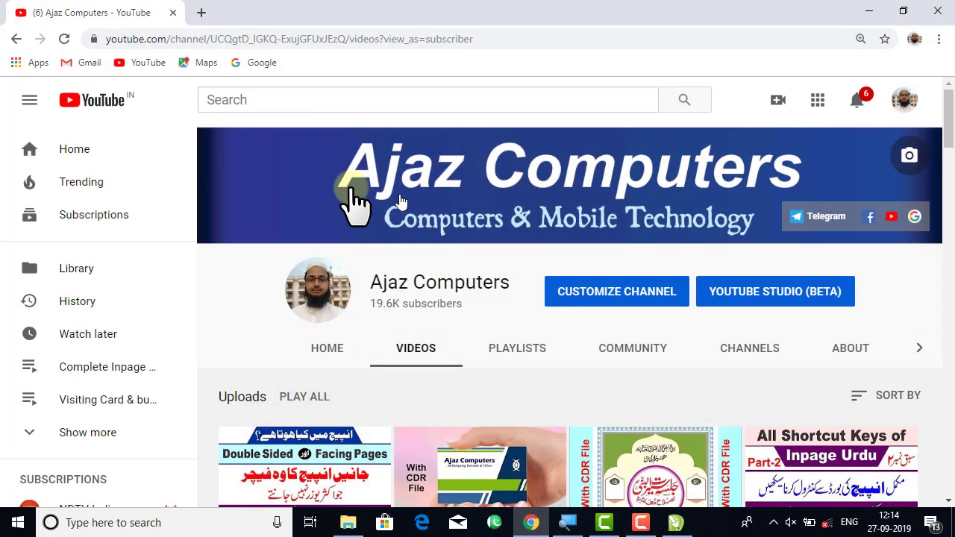